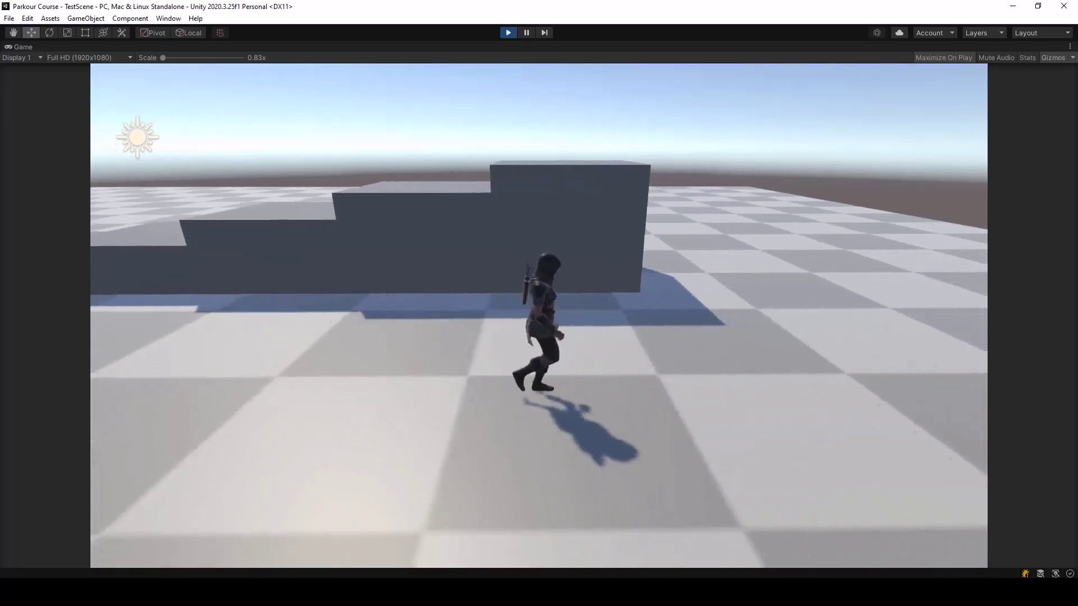
Step: Play-test the character by running it around and onto the stepped blocks, ending at the tallest wall, and stop the game
{"action": "key", "text": "space"}
{"action": "key", "text": "w"}
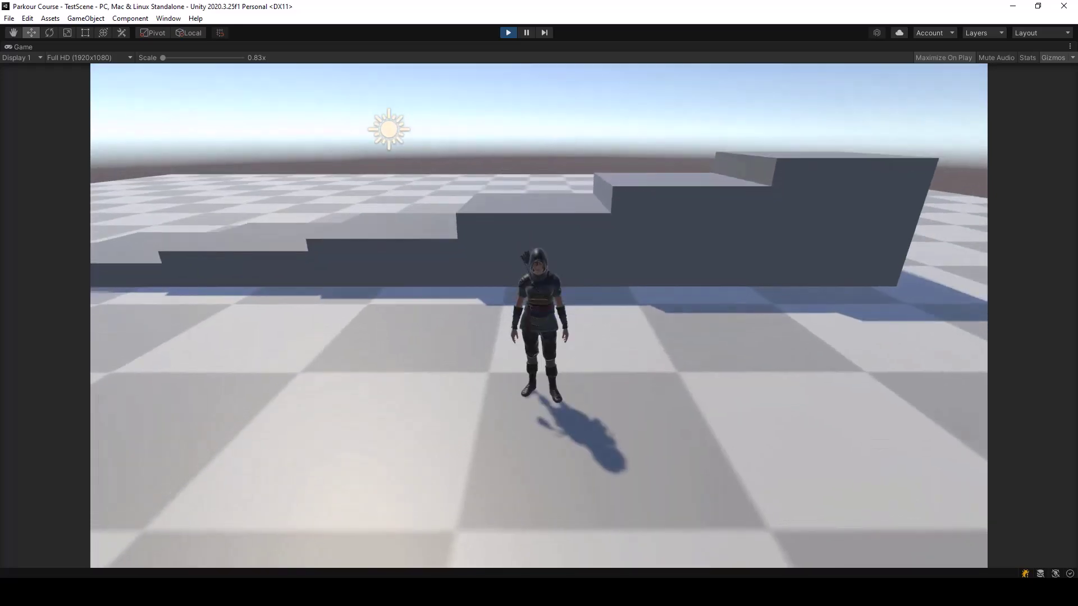
{"action": "key", "text": "w"}
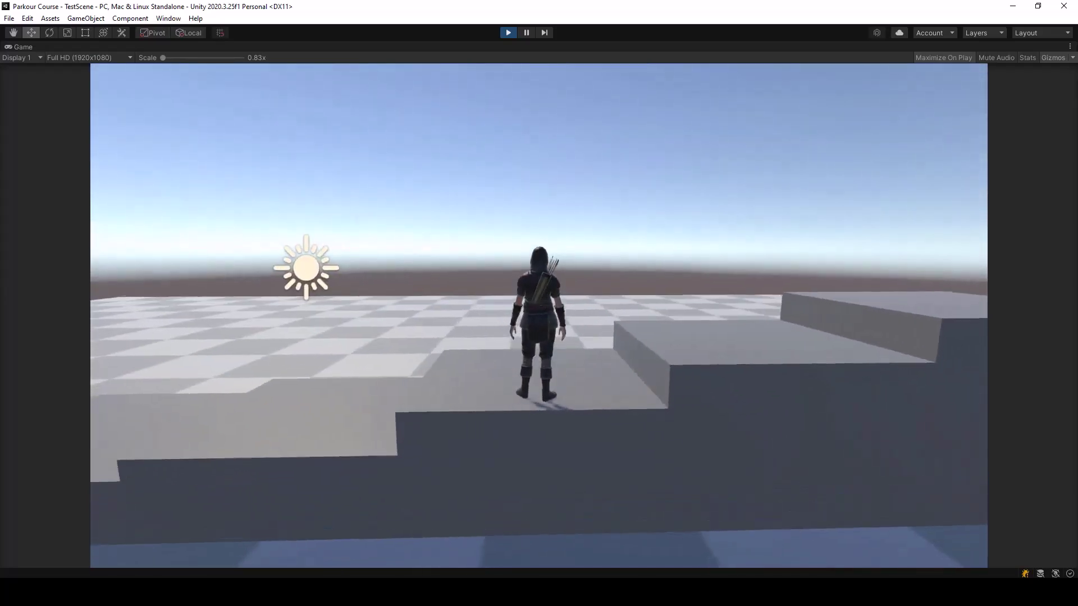
{"action": "key", "text": "s"}
{"action": "key", "text": "d"}
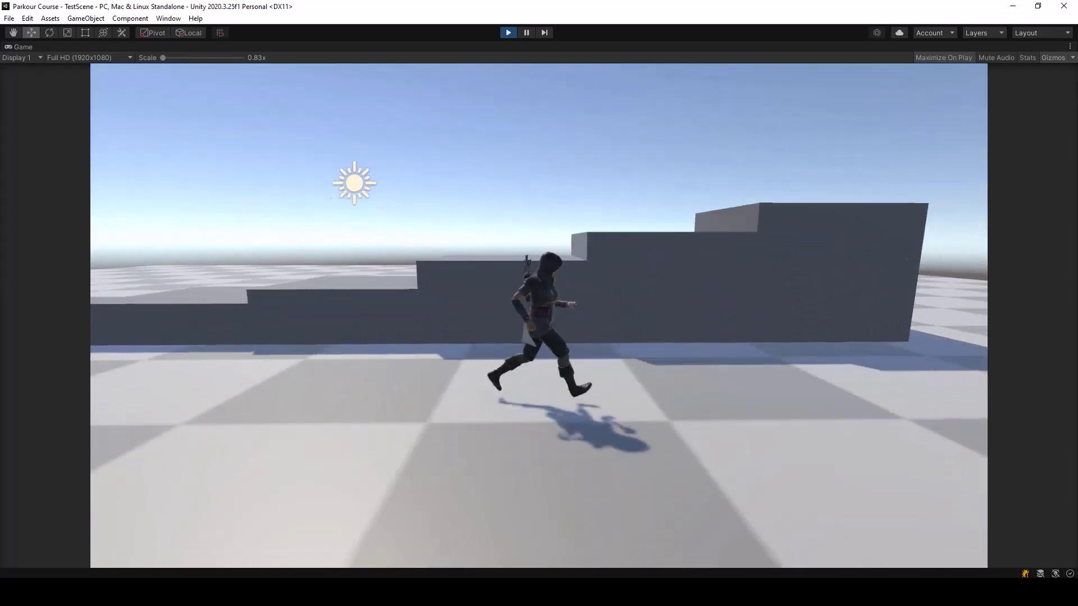
{"action": "key", "text": "d"}
{"action": "key", "text": "w"}
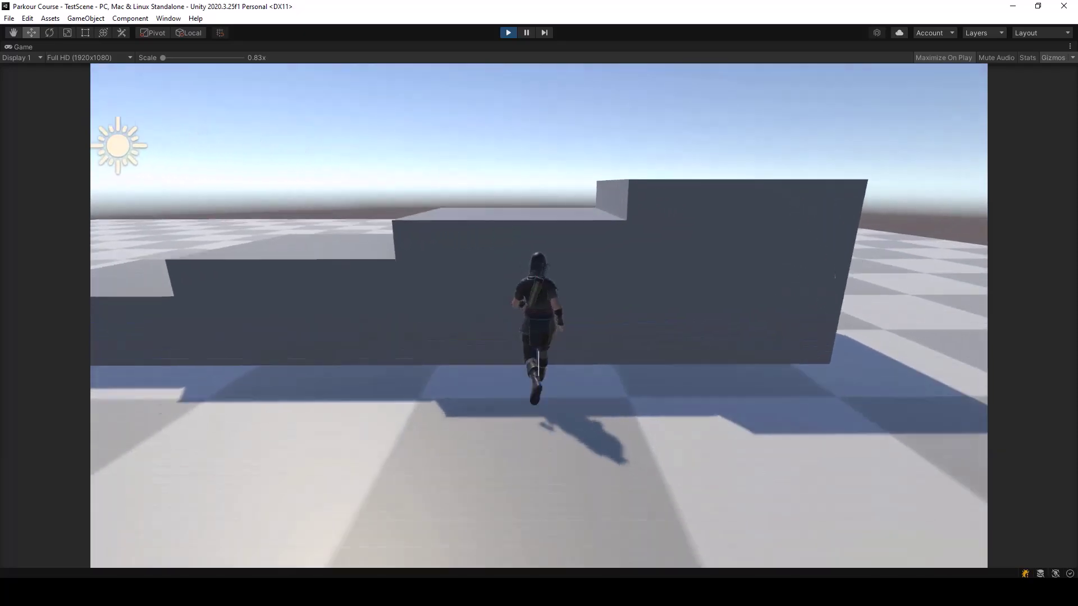
{"action": "key", "text": "d"}
{"action": "key", "text": "w"}
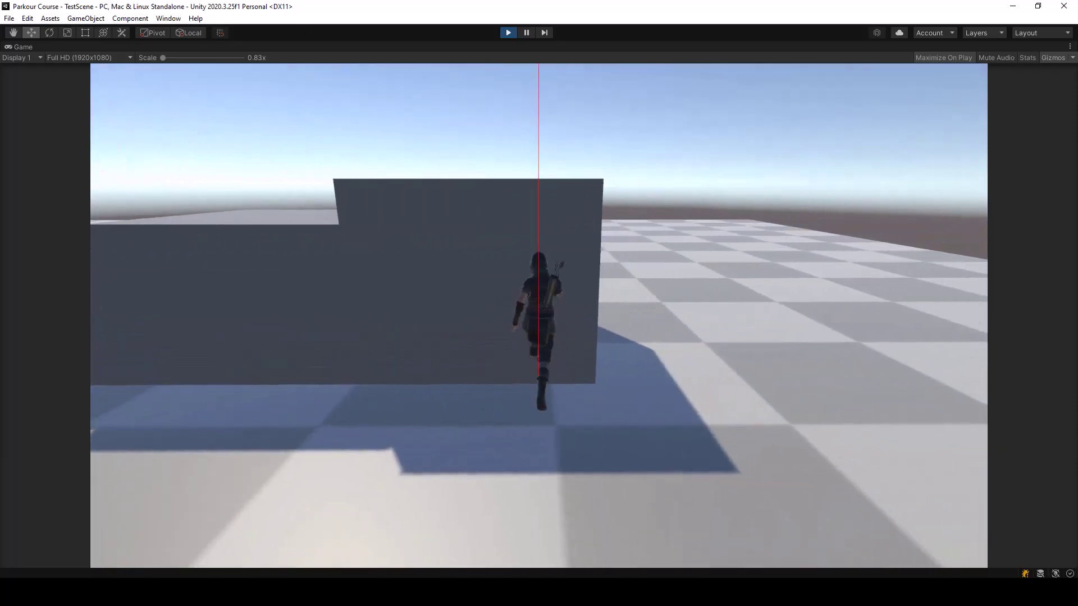
{"action": "key", "text": "a"}
{"action": "key", "text": "w"}
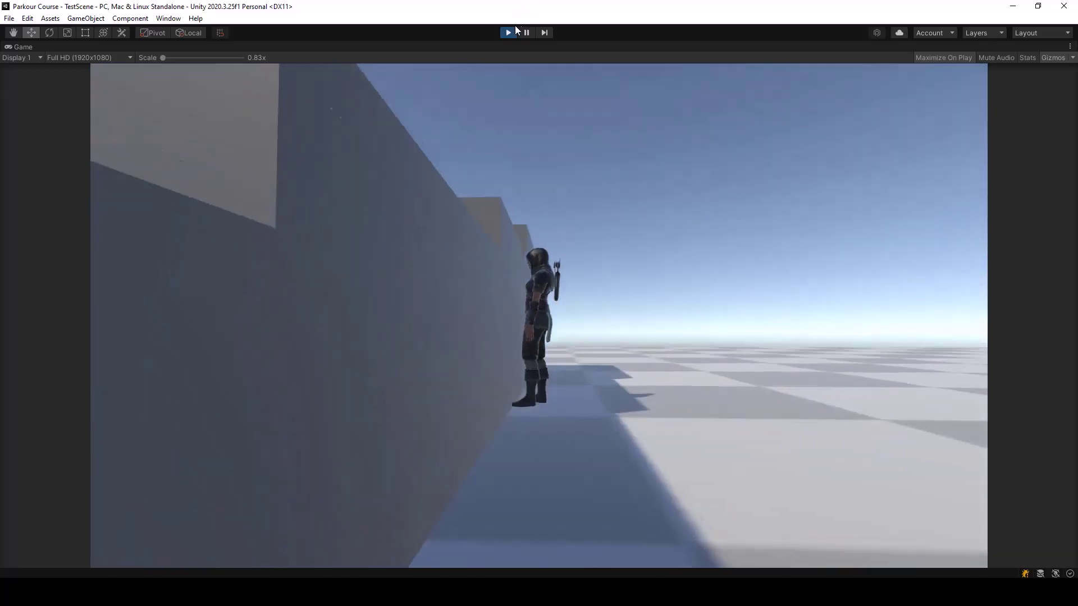
{"action": "left_click", "coordinate": [509, 32]}
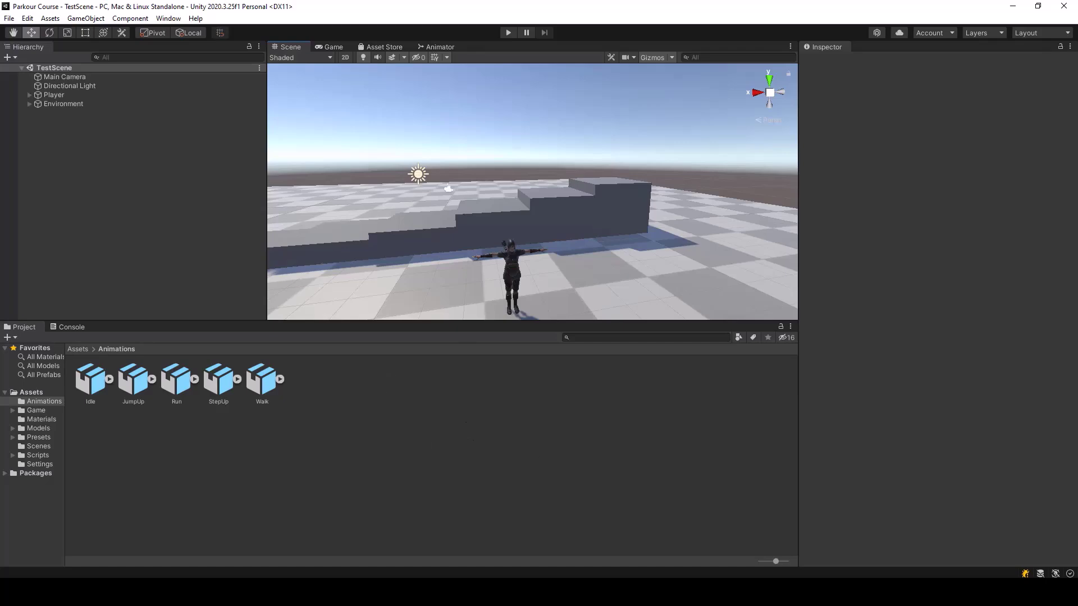
Step: Switch to File Explorer and import WallClimb.fbx from the Parkour Course Animations folder into the Unity project's Animations folder
{"action": "key", "text": "alt+Tab"}
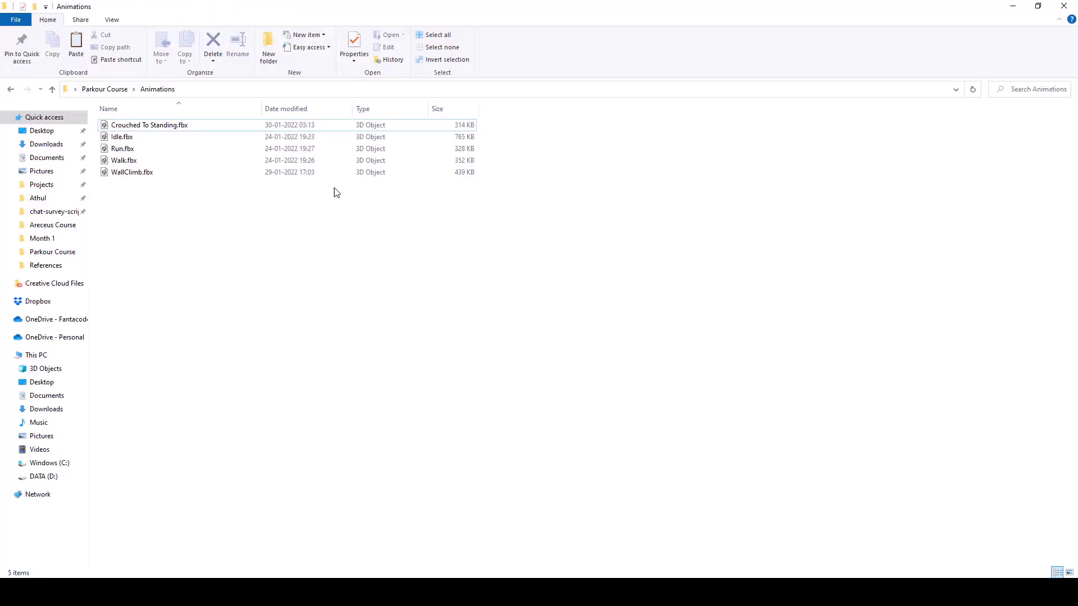
{"action": "left_click_drag", "start_coordinate": [146, 177], "coordinate": [393, 413]}
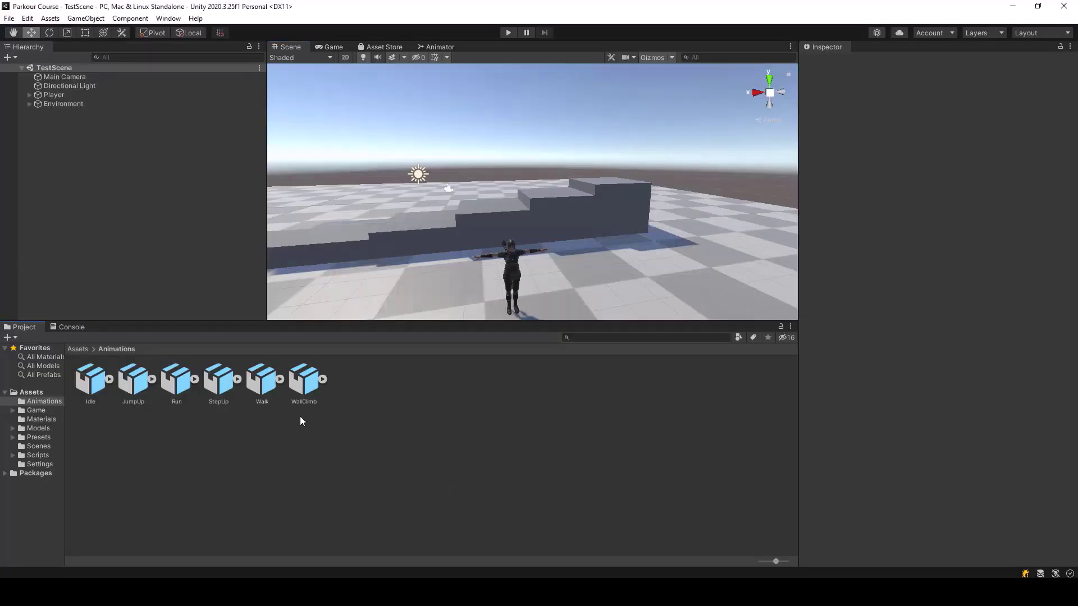
Step: Set WallClimb's rig to Humanoid, copying the avatar definition from erika_archerAvatar, and apply the import settings
{"action": "left_click", "coordinate": [304, 382]}
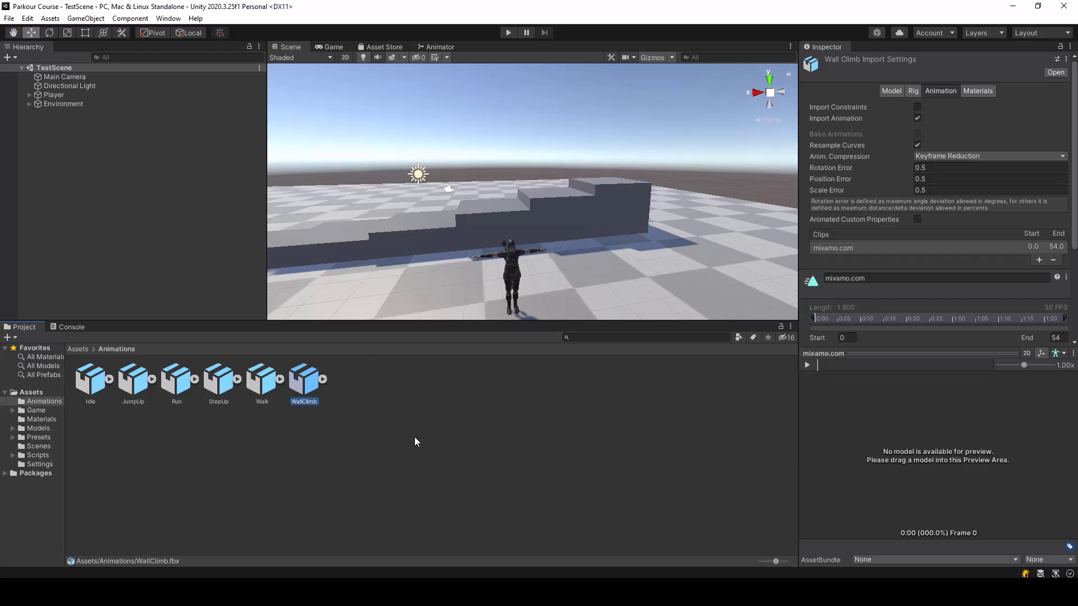
{"action": "left_click", "coordinate": [915, 91]}
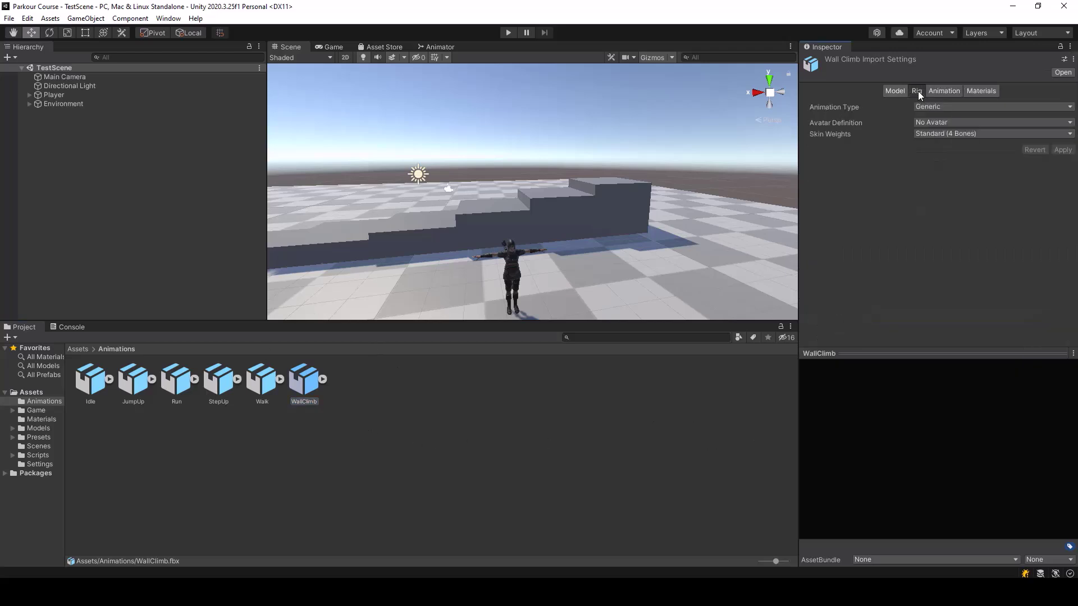
{"action": "left_click", "coordinate": [981, 107]}
{"action": "left_click", "coordinate": [959, 155]}
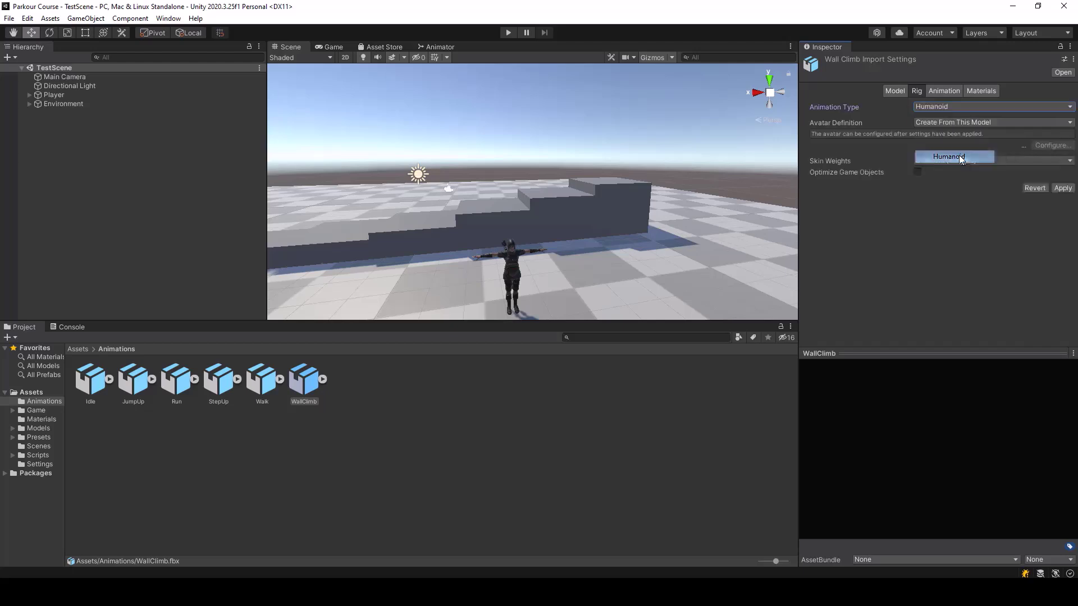
{"action": "left_click", "coordinate": [982, 124]}
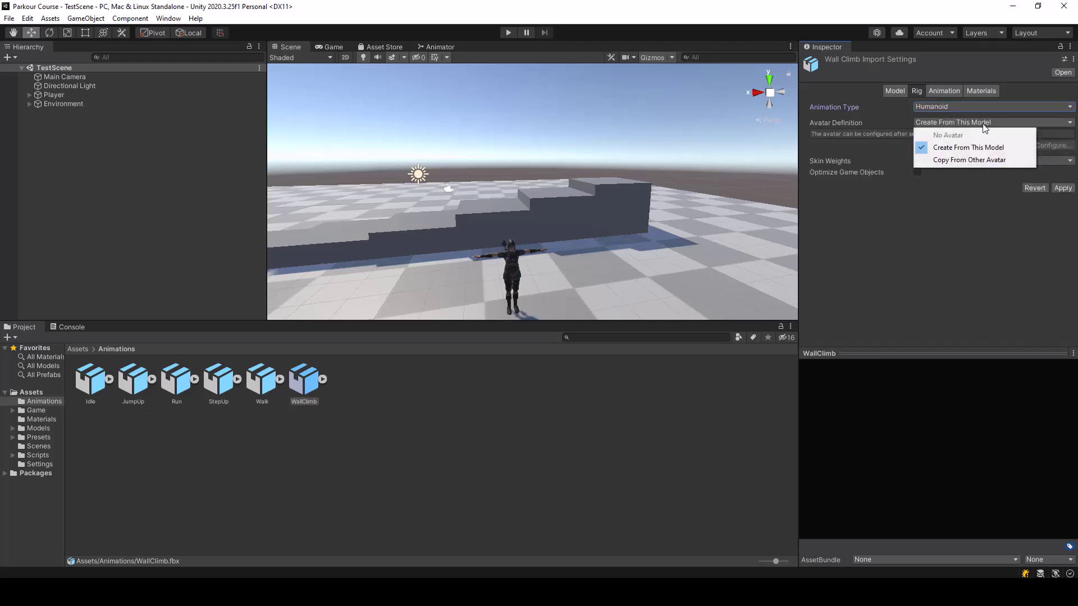
{"action": "left_click", "coordinate": [979, 161]}
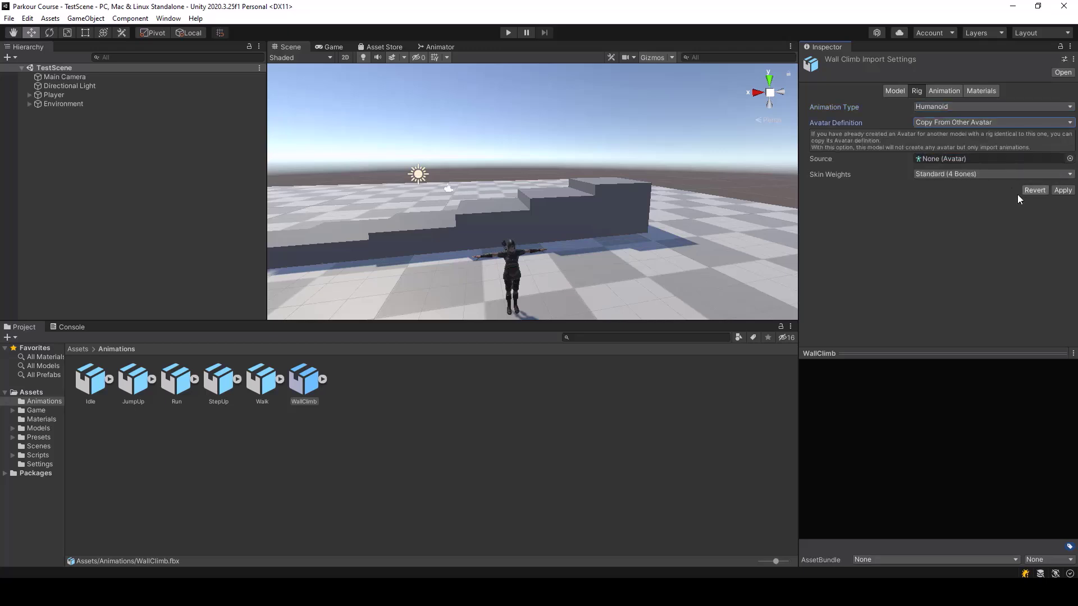
{"action": "left_click", "coordinate": [1070, 159]}
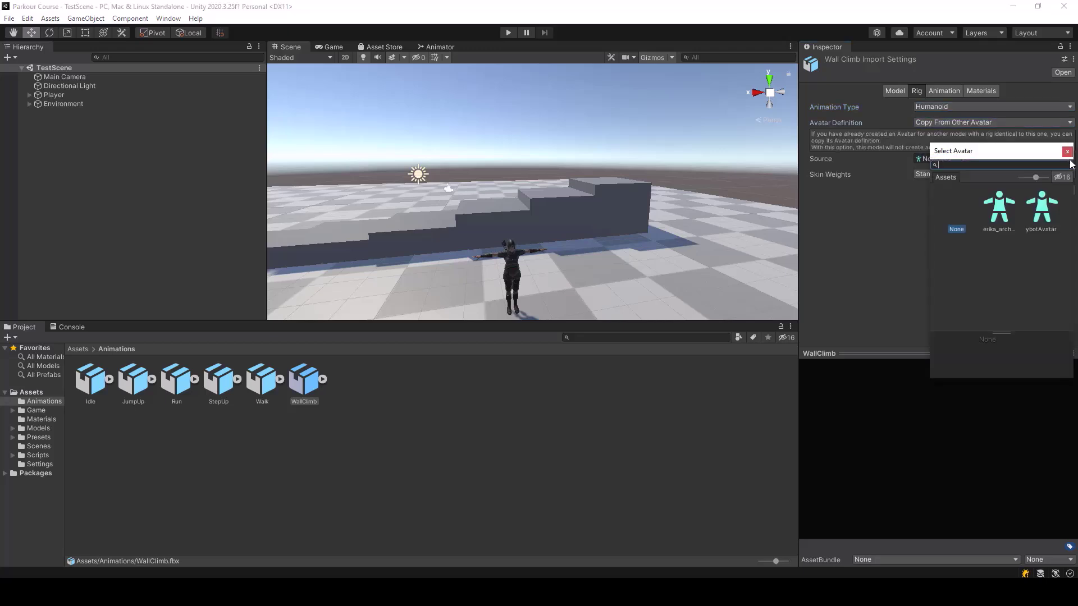
{"action": "double_click", "coordinate": [997, 213]}
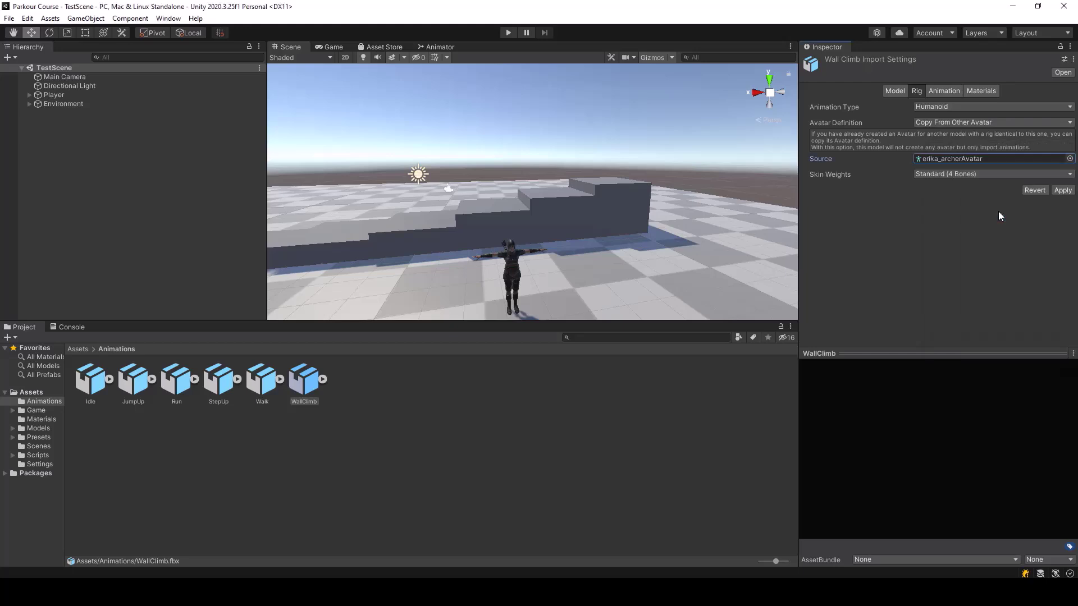
{"action": "left_click", "coordinate": [1063, 191]}
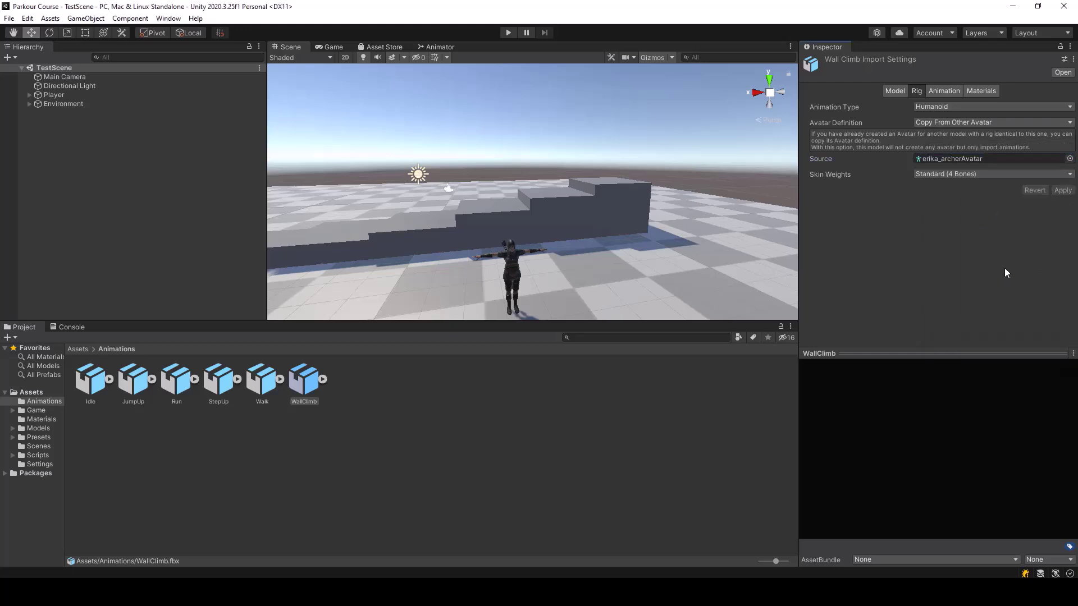
Step: Preview the WallClimb clip on the Player model, playing it and scrubbing to about frame 52
{"action": "left_click", "coordinate": [952, 91]}
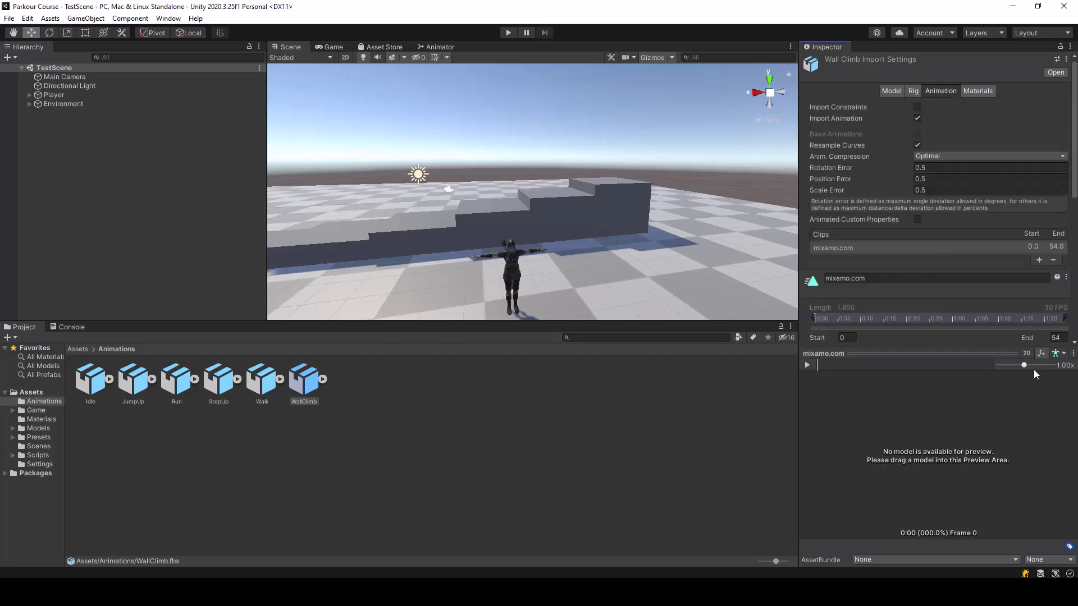
{"action": "left_click_drag", "start_coordinate": [55, 94], "coordinate": [921, 456]}
{"action": "left_click", "coordinate": [807, 365]}
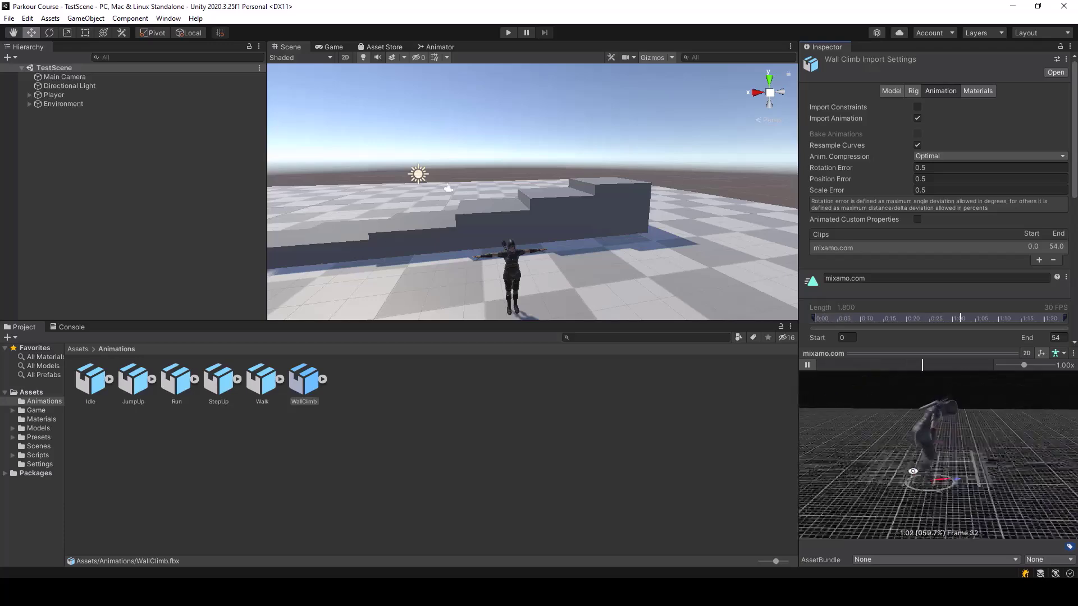
{"action": "left_click", "coordinate": [808, 365]}
{"action": "left_click", "coordinate": [925, 365]}
{"action": "left_click_drag", "start_coordinate": [924, 365], "coordinate": [989, 366]}
{"action": "left_click_drag", "start_coordinate": [997, 449], "coordinate": [957, 449]}
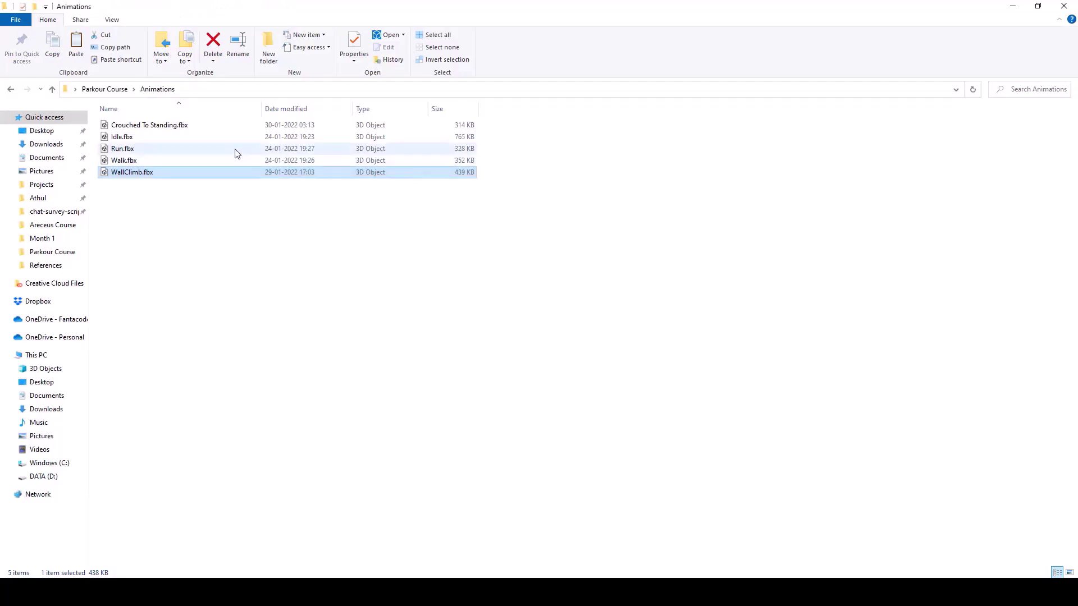
Step: Import Crouched To Standing.fbx from File Explorer into the Unity project's Animations folder
{"action": "left_click_drag", "start_coordinate": [150, 125], "coordinate": [453, 349]}
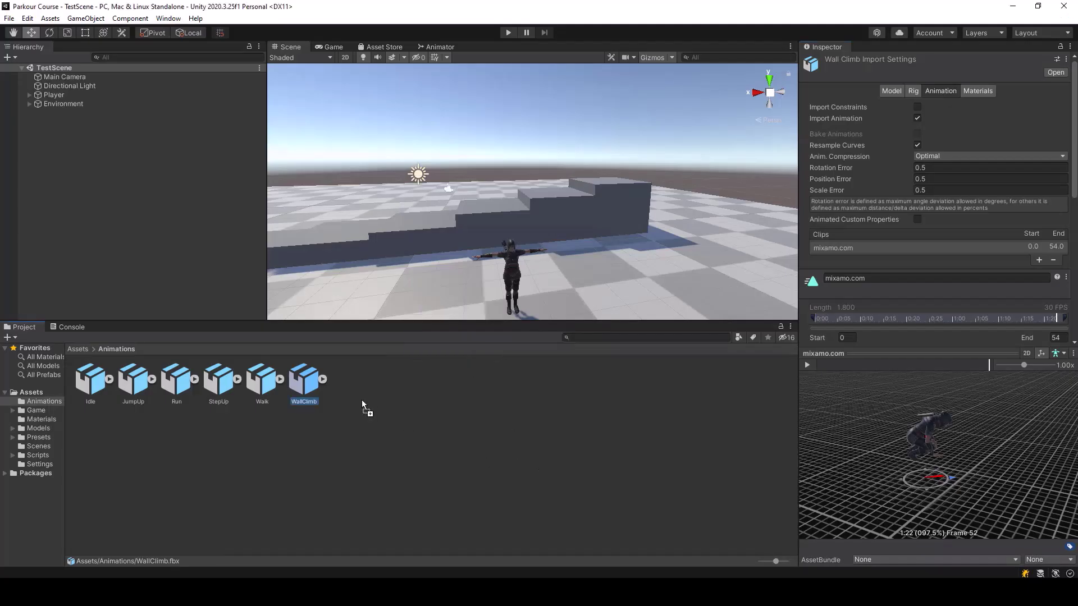
{"action": "left_click_drag", "start_coordinate": [362, 399], "coordinate": [380, 403]}
Step: Set the Crouched To Standing rig to Humanoid, copying the avatar definition from erika_archerAvatar, and apply the import settings
{"action": "left_click", "coordinate": [86, 397]}
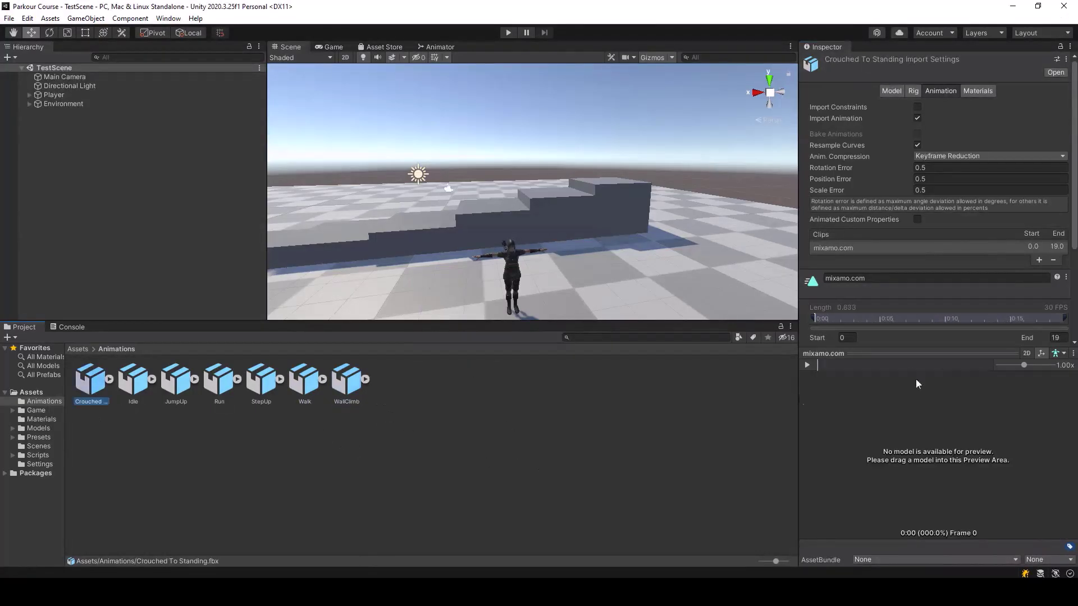
{"action": "left_click", "coordinate": [913, 91]}
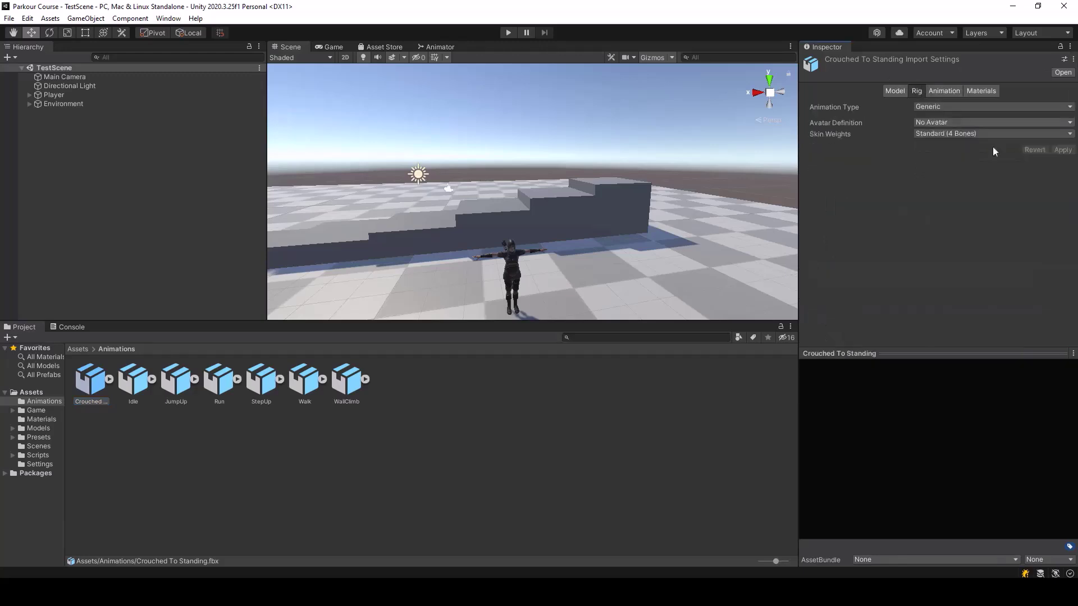
{"action": "left_click", "coordinate": [945, 108]}
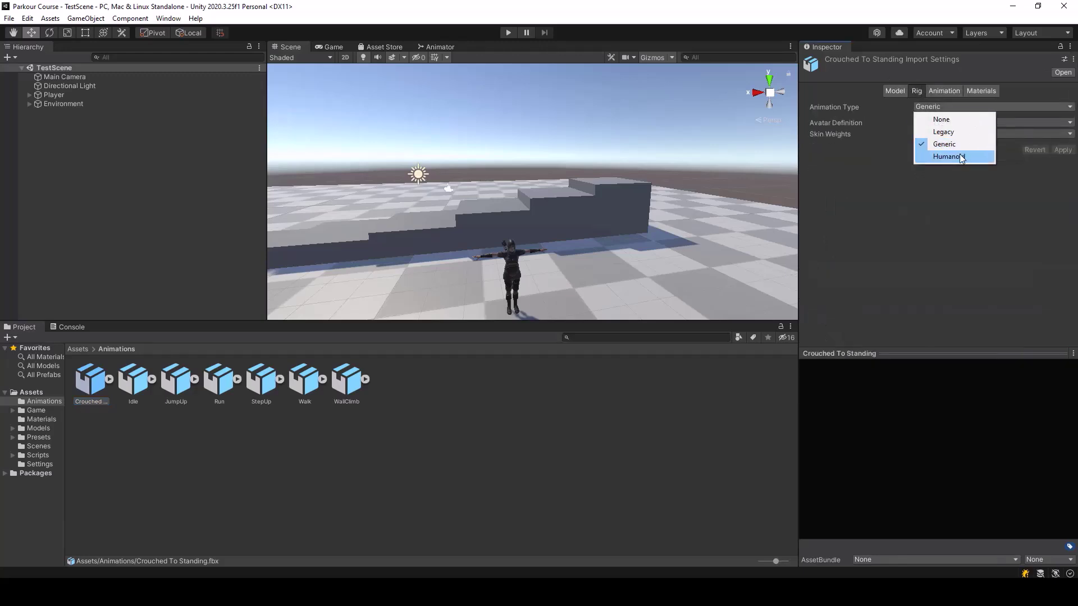
{"action": "left_click", "coordinate": [969, 156]}
{"action": "left_click", "coordinate": [992, 122]}
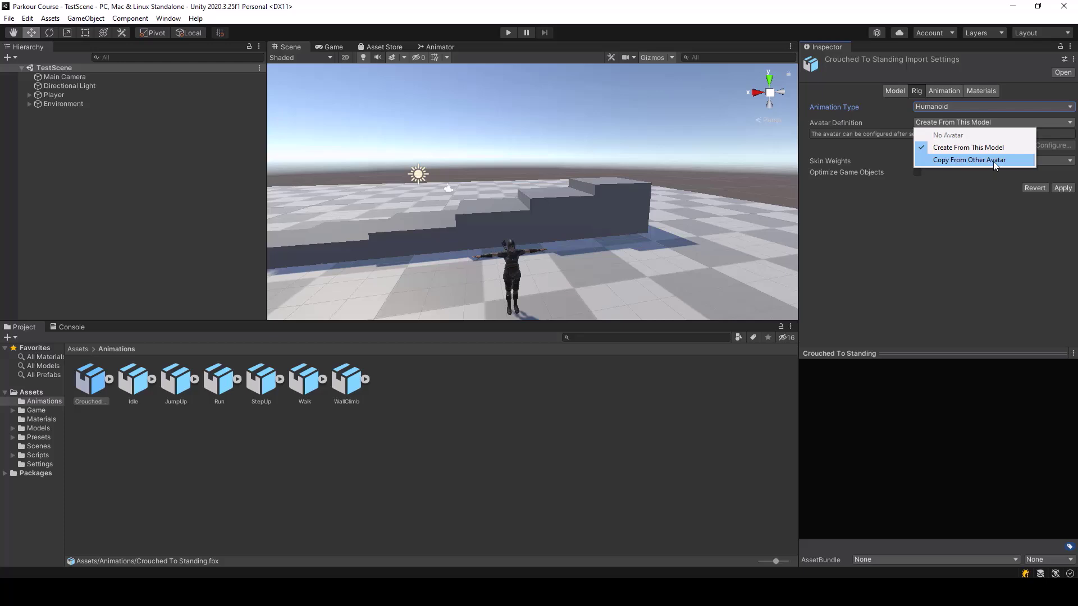
{"action": "left_click", "coordinate": [992, 159]}
{"action": "left_click", "coordinate": [1070, 158]}
{"action": "double_click", "coordinate": [1017, 209]}
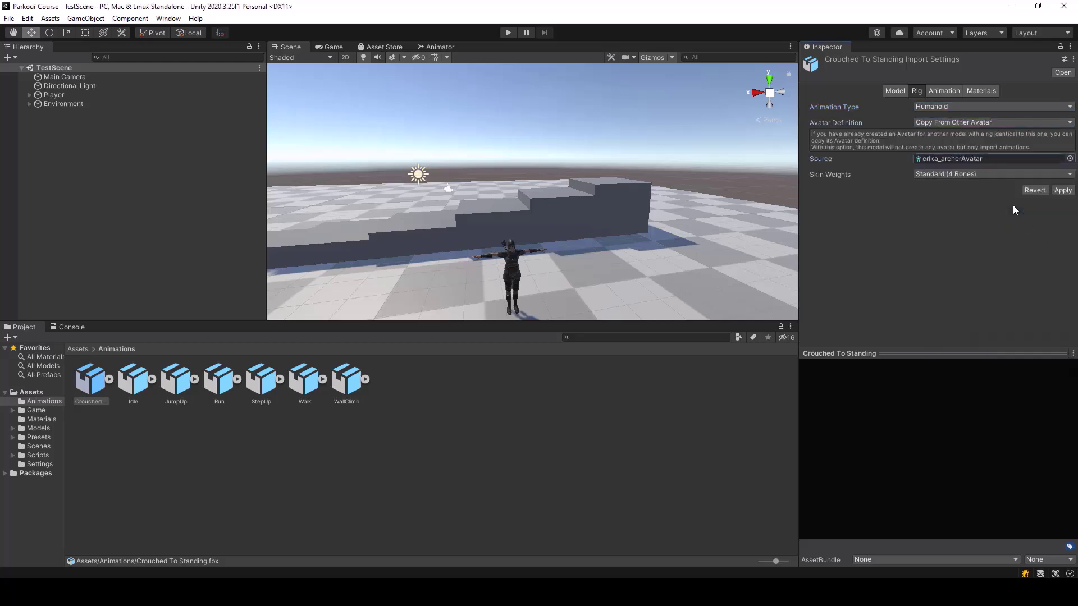
{"action": "left_click", "coordinate": [1062, 190]}
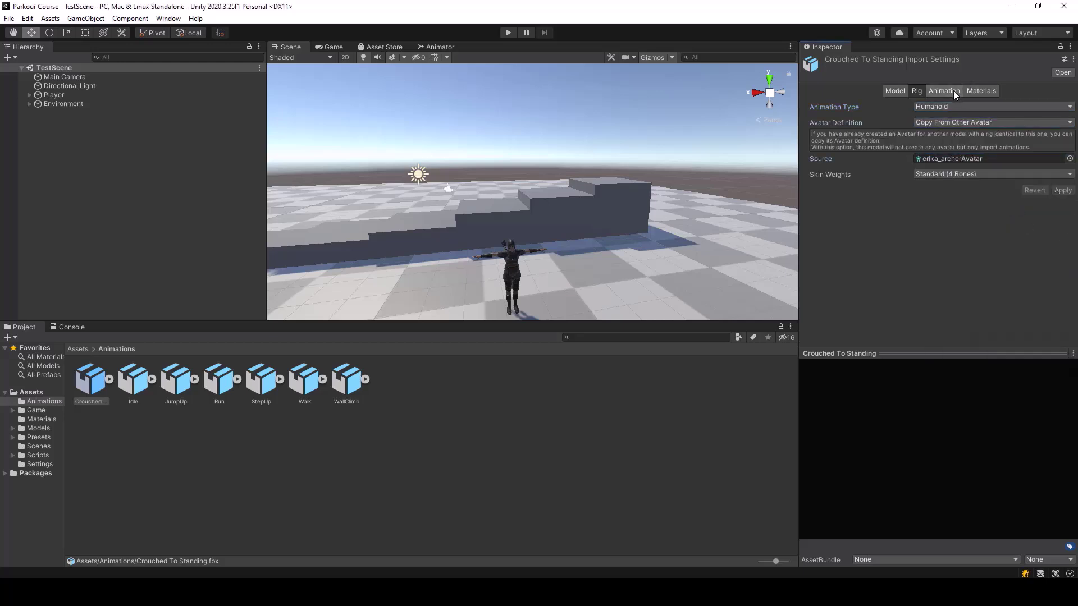
Step: Preview the Crouched To Standing clip on the Player model, scrubbing to about frame 17 and orbiting around the character
{"action": "left_click", "coordinate": [943, 91]}
{"action": "left_click_drag", "start_coordinate": [36, 95], "coordinate": [865, 489]}
{"action": "left_click_drag", "start_coordinate": [865, 440], "coordinate": [867, 396]}
{"action": "scroll", "coordinate": [937, 455], "scroll_direction": "down", "scroll_amount": 1}
{"action": "left_click", "coordinate": [806, 365]}
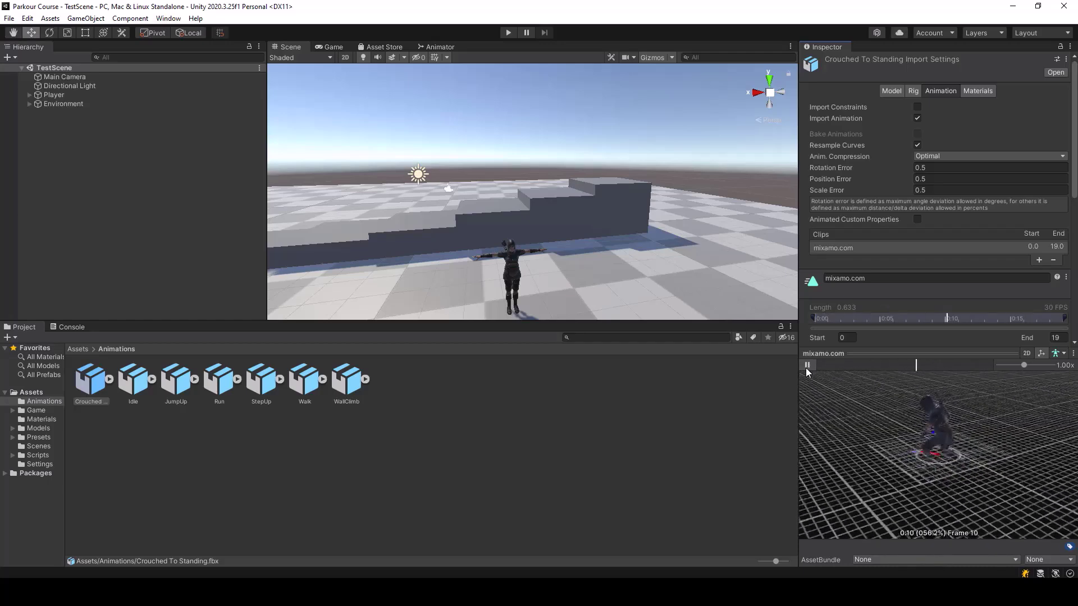
{"action": "left_click", "coordinate": [806, 368]}
{"action": "mouse_move", "coordinate": [846, 367]}
{"action": "left_mouse_down"}
{"action": "mouse_move", "coordinate": [975, 377]}
{"action": "mouse_move", "coordinate": [879, 381]}
{"action": "mouse_move", "coordinate": [983, 375]}
{"action": "mouse_move", "coordinate": [958, 366]}
{"action": "mouse_move", "coordinate": [988, 375]}
{"action": "mouse_move", "coordinate": [976, 377]}
{"action": "left_mouse_up"}
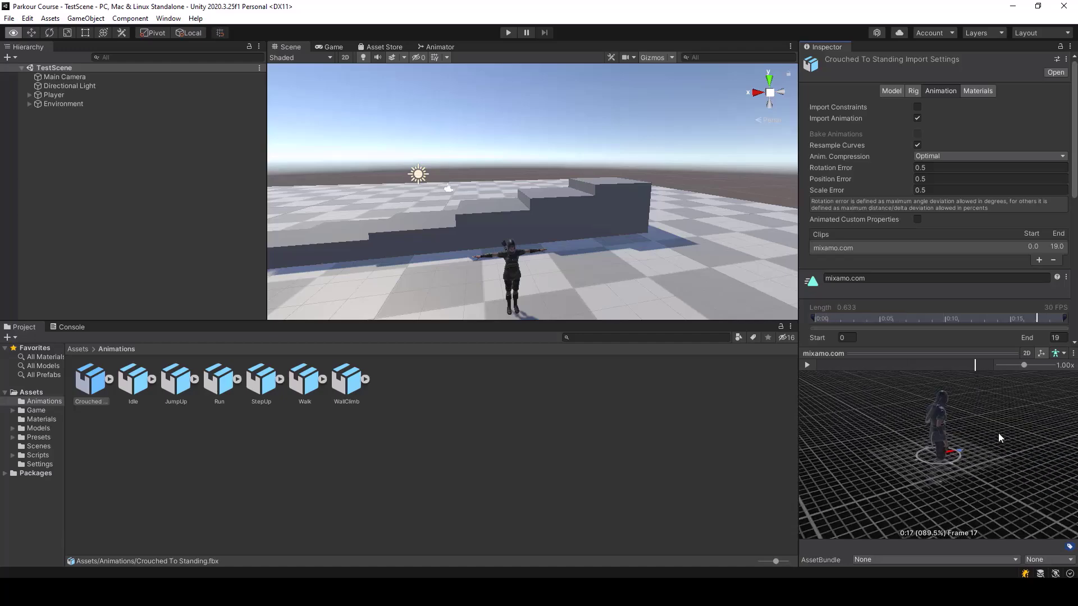
{"action": "left_click_drag", "start_coordinate": [1000, 433], "coordinate": [871, 414], "text": "alt"}
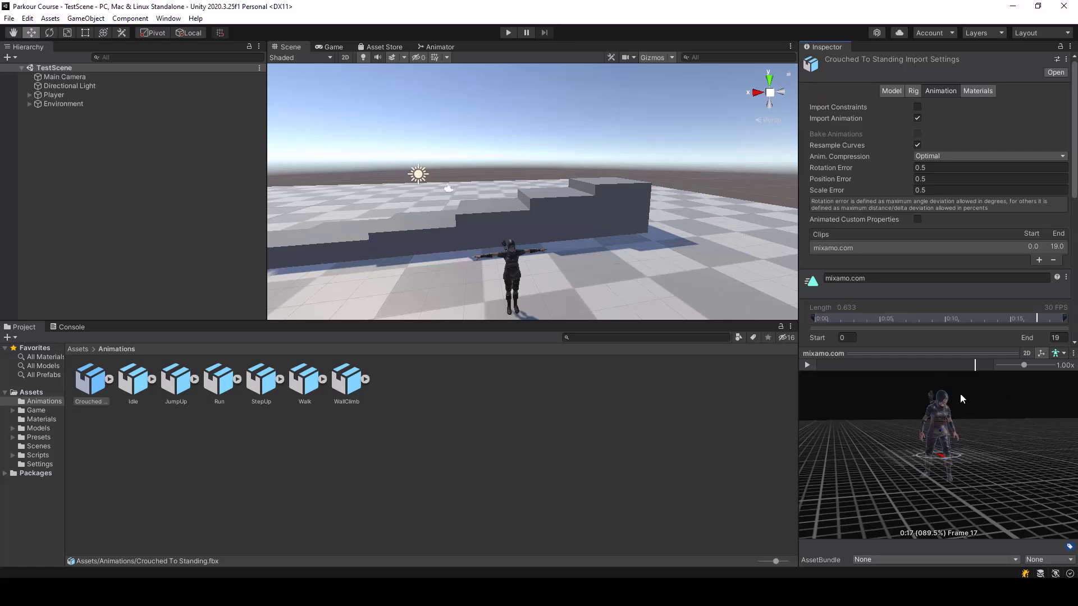
Step: Scrub through the opening frames of the WallClimb clip and set its start frame to 7
{"action": "left_click", "coordinate": [349, 385]}
{"action": "scroll", "coordinate": [996, 244], "scroll_direction": "down", "scroll_amount": 5}
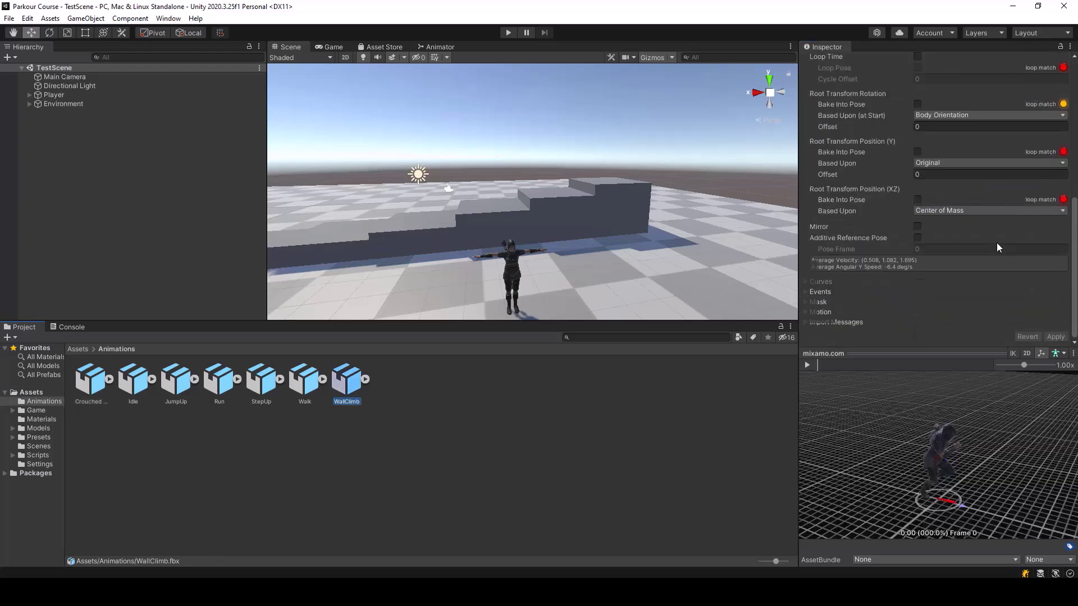
{"action": "scroll", "coordinate": [995, 242], "scroll_direction": "up", "scroll_amount": 4}
{"action": "left_click", "coordinate": [817, 365]}
{"action": "mouse_move", "coordinate": [818, 366]}
{"action": "left_mouse_down"}
{"action": "mouse_move", "coordinate": [964, 376]}
{"action": "mouse_move", "coordinate": [836, 380]}
{"action": "mouse_move", "coordinate": [817, 366]}
{"action": "mouse_move", "coordinate": [836, 369]}
{"action": "left_mouse_up"}
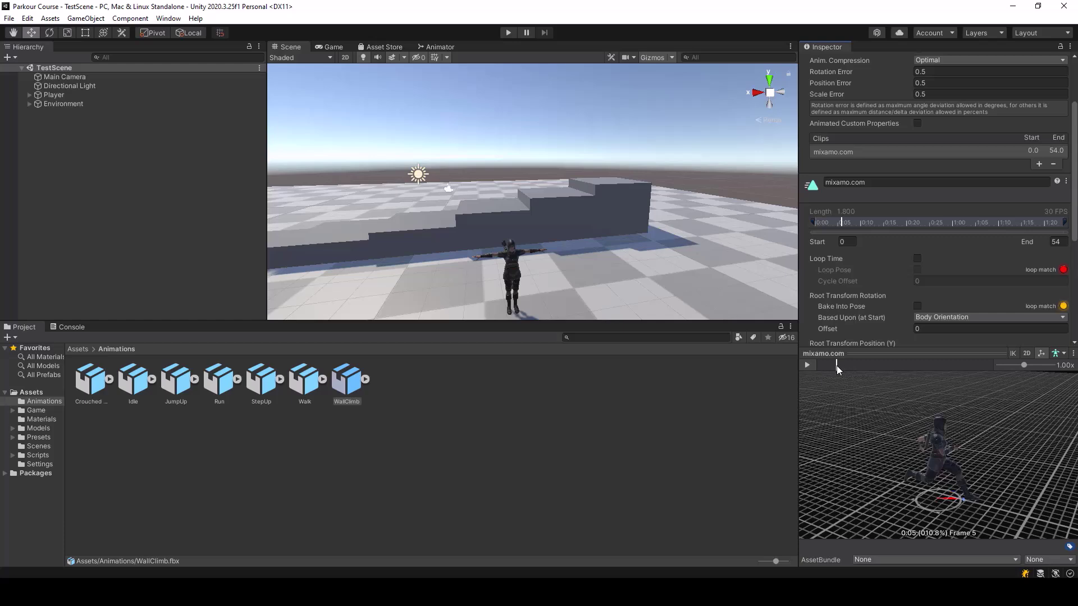
{"action": "left_click_drag", "start_coordinate": [836, 365], "coordinate": [843, 365]}
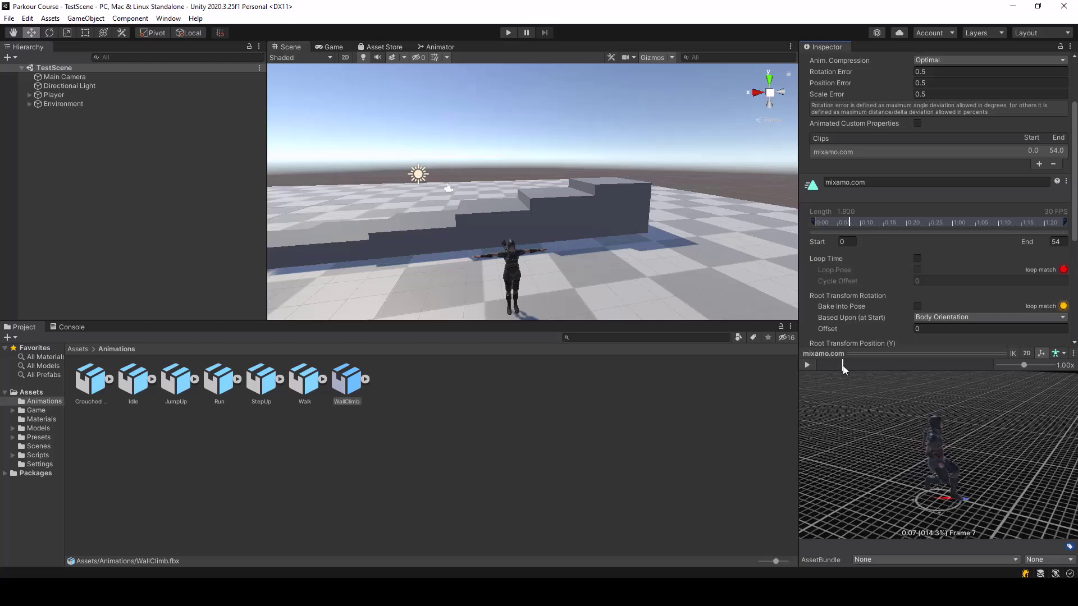
{"action": "left_click_drag", "start_coordinate": [843, 365], "coordinate": [869, 370]}
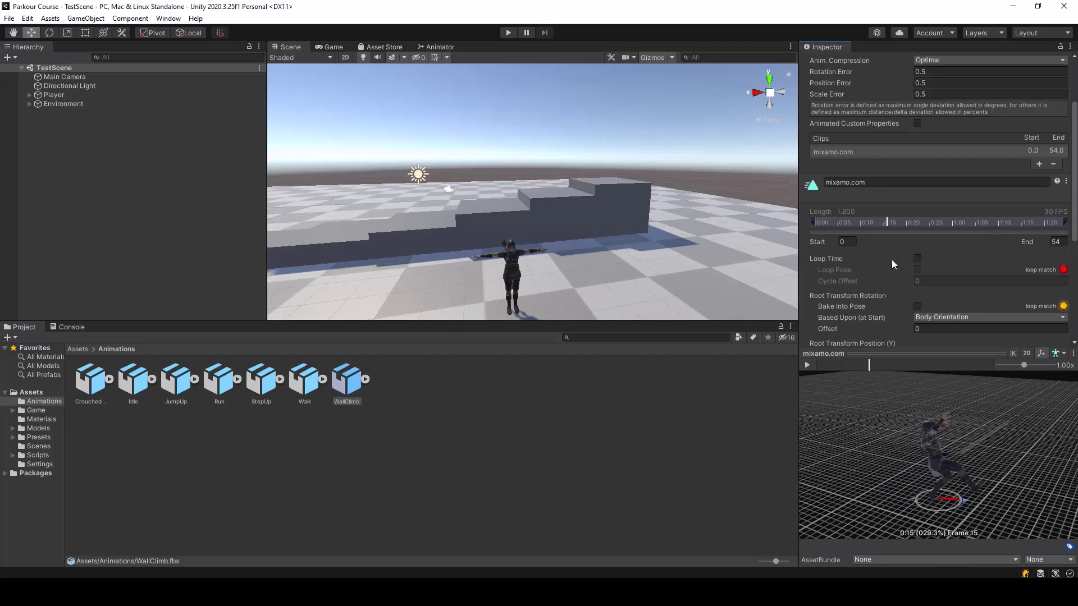
{"action": "left_click", "coordinate": [845, 242]}
{"action": "type", "text": "7"}
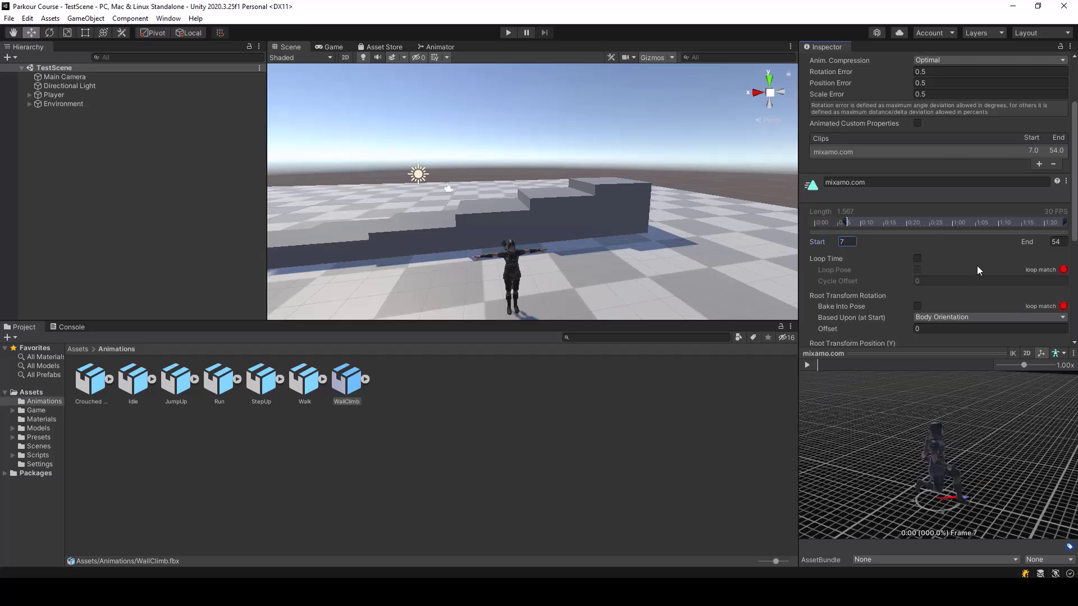
Step: Base the WallClimb clip's root transform rotation on Original and bake it into the pose
{"action": "scroll", "coordinate": [1055, 247], "scroll_direction": "down", "scroll_amount": 1}
{"action": "scroll", "coordinate": [810, 237], "scroll_direction": "down", "scroll_amount": 5}
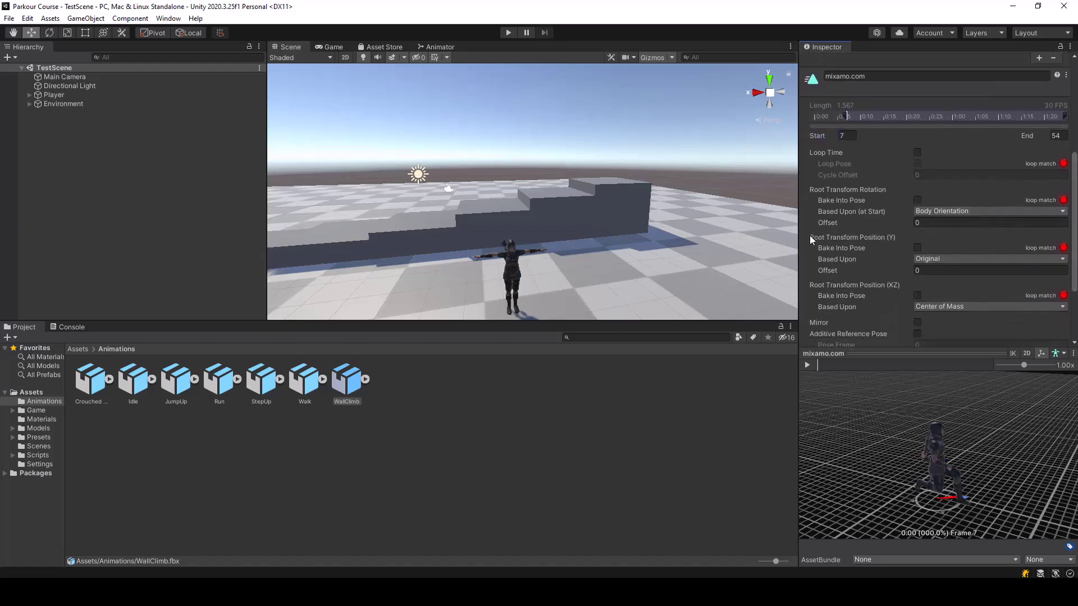
{"action": "left_click", "coordinate": [938, 208]}
{"action": "left_click", "coordinate": [941, 220]}
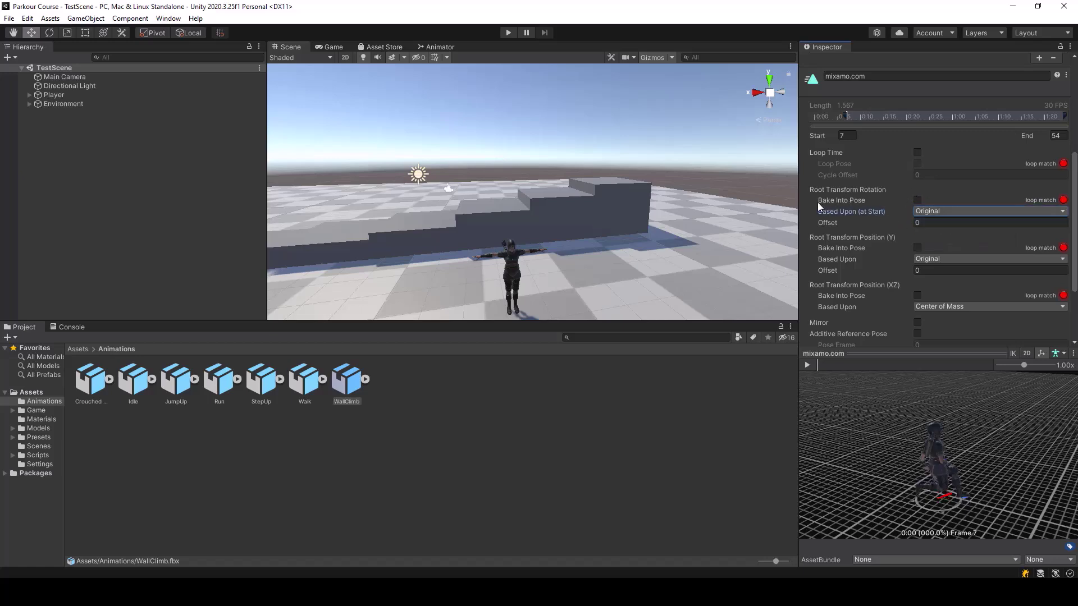
{"action": "left_click", "coordinate": [917, 200]}
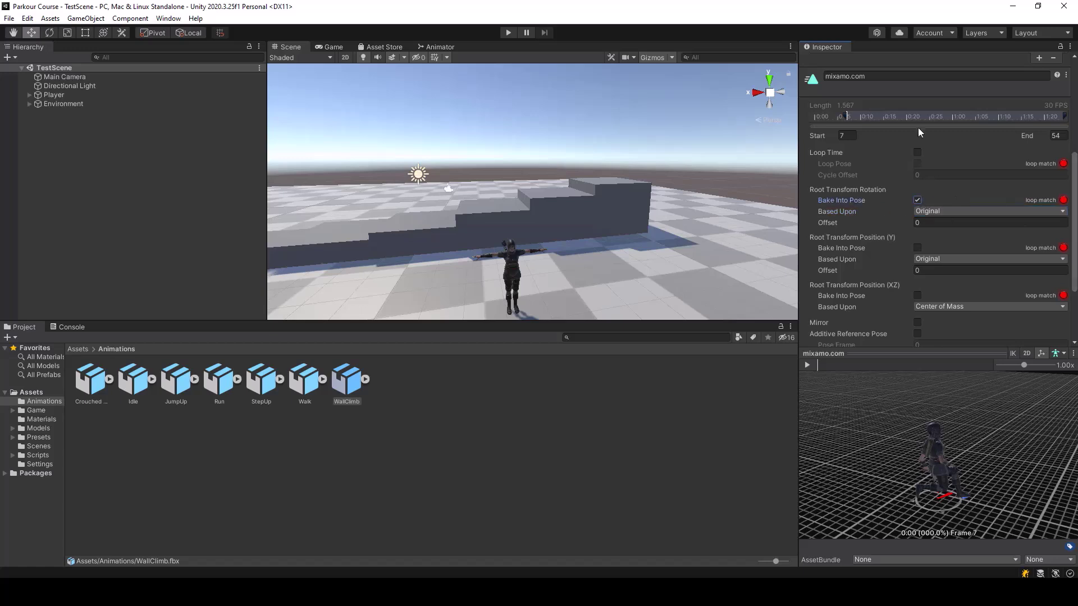
Step: Scrub the WallClimb preview to frame 14, base its root transform position (Y) on Feet, and apply the import settings
{"action": "left_click_drag", "start_coordinate": [1076, 233], "coordinate": [1075, 241]}
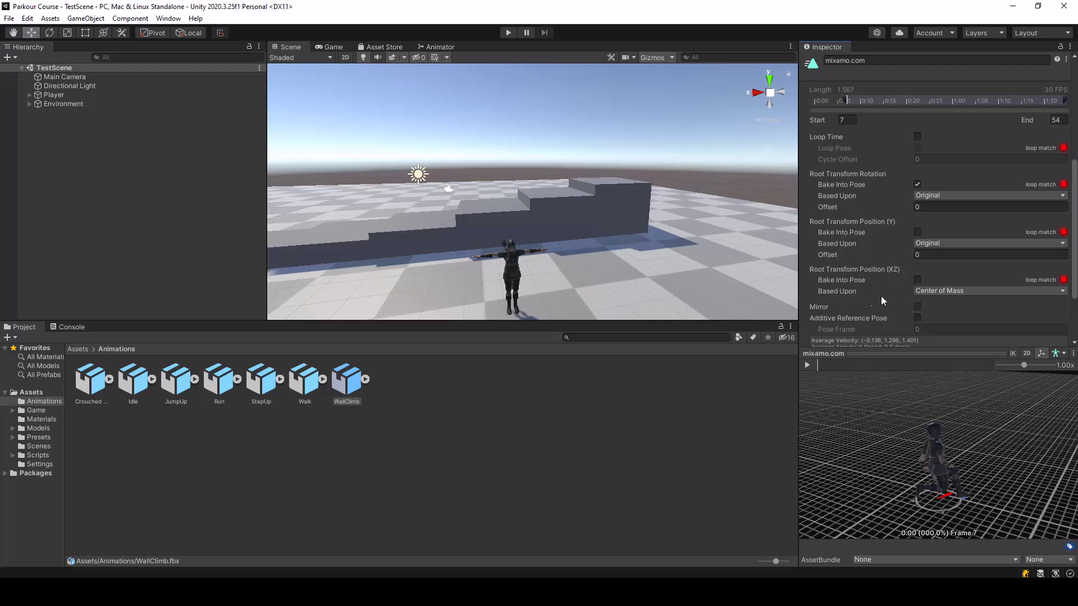
{"action": "left_click_drag", "start_coordinate": [980, 457], "coordinate": [861, 395]}
{"action": "mouse_move", "coordinate": [826, 362]}
{"action": "left_mouse_down"}
{"action": "mouse_move", "coordinate": [914, 373]}
{"action": "mouse_move", "coordinate": [844, 371]}
{"action": "left_mouse_up"}
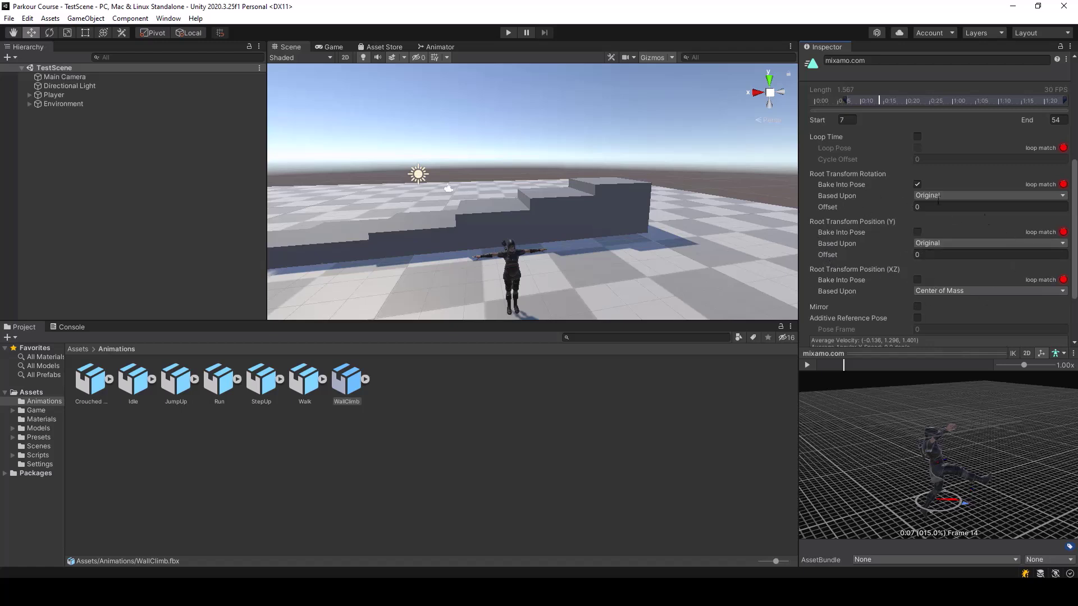
{"action": "left_click", "coordinate": [954, 242]}
{"action": "left_click", "coordinate": [957, 281]}
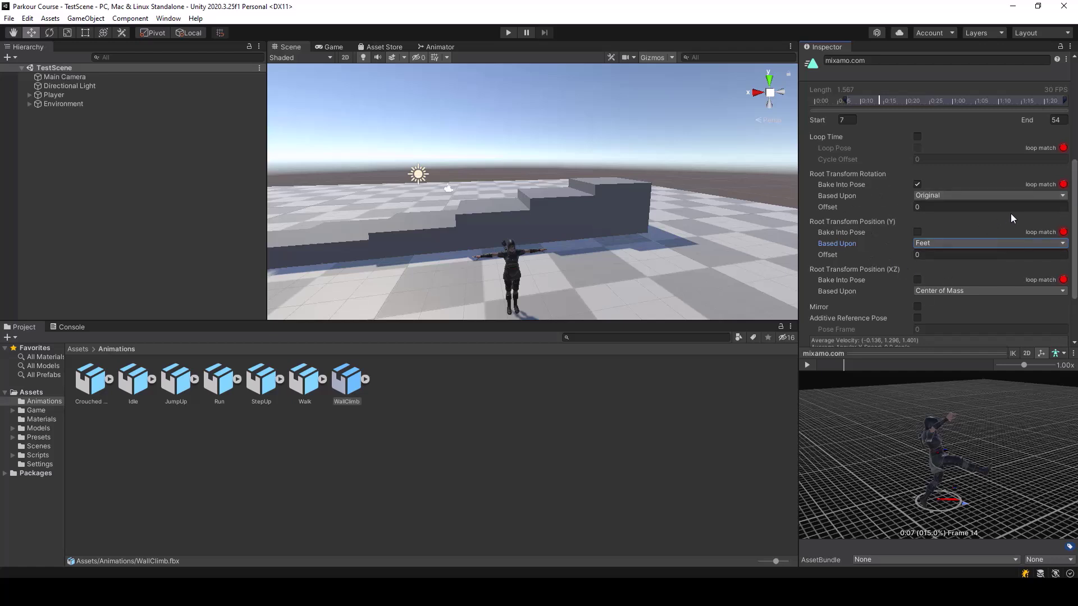
{"action": "scroll", "coordinate": [1065, 321], "scroll_direction": "down", "scroll_amount": 3}
{"action": "left_click", "coordinate": [1063, 336]}
Step: For the Crouched To Standing clip, bake root rotation into the pose based on Original and base root position (Y) on Feet
{"action": "left_click", "coordinate": [82, 389]}
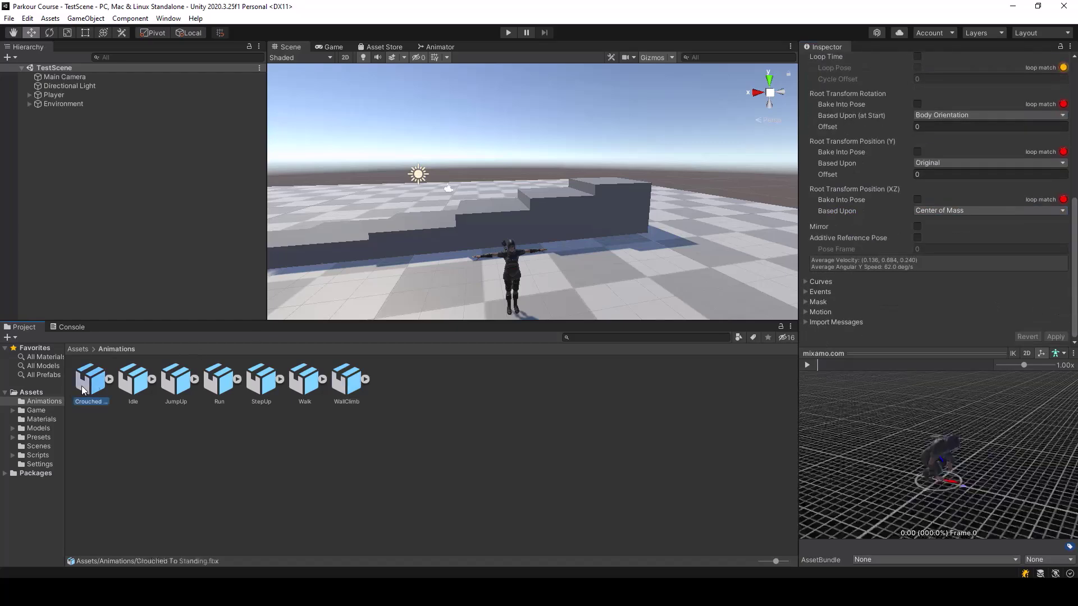
{"action": "scroll", "coordinate": [1026, 274], "scroll_direction": "up", "scroll_amount": 3}
{"action": "left_click", "coordinate": [841, 365]}
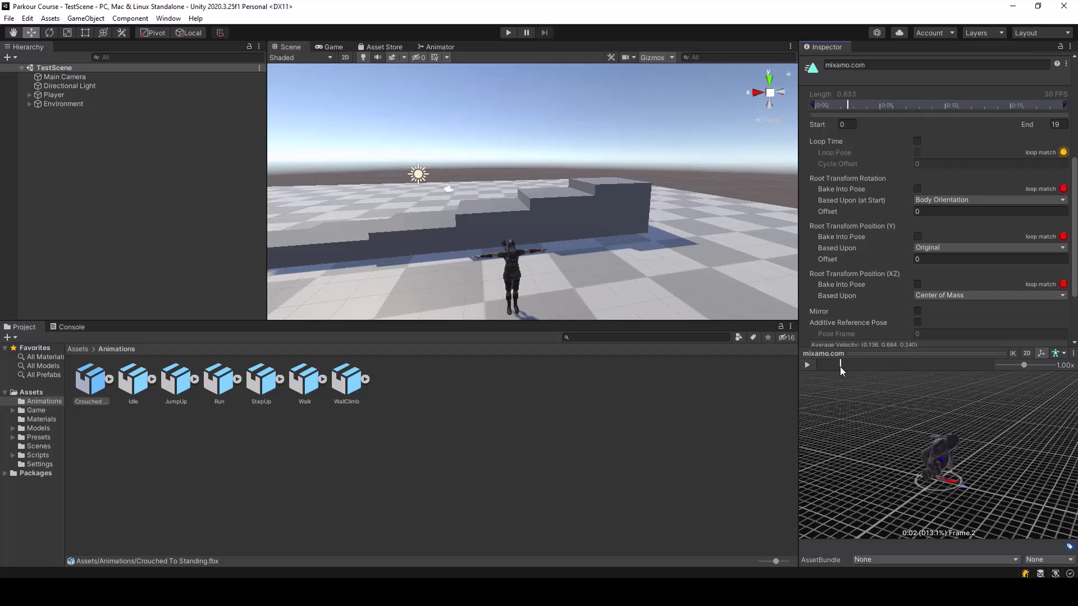
{"action": "left_click", "coordinate": [975, 200]}
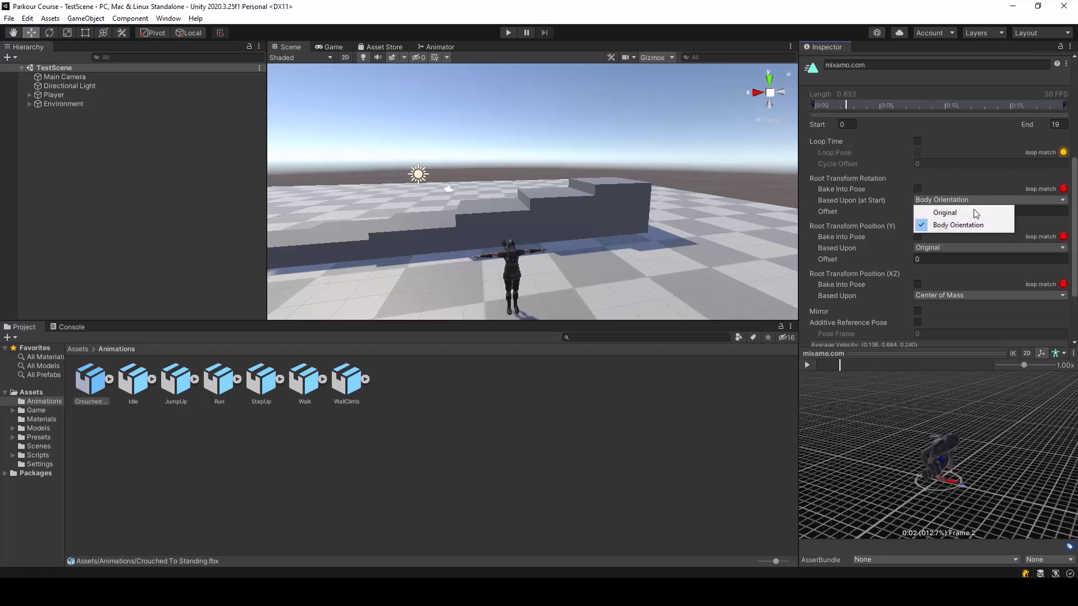
{"action": "left_click", "coordinate": [948, 213]}
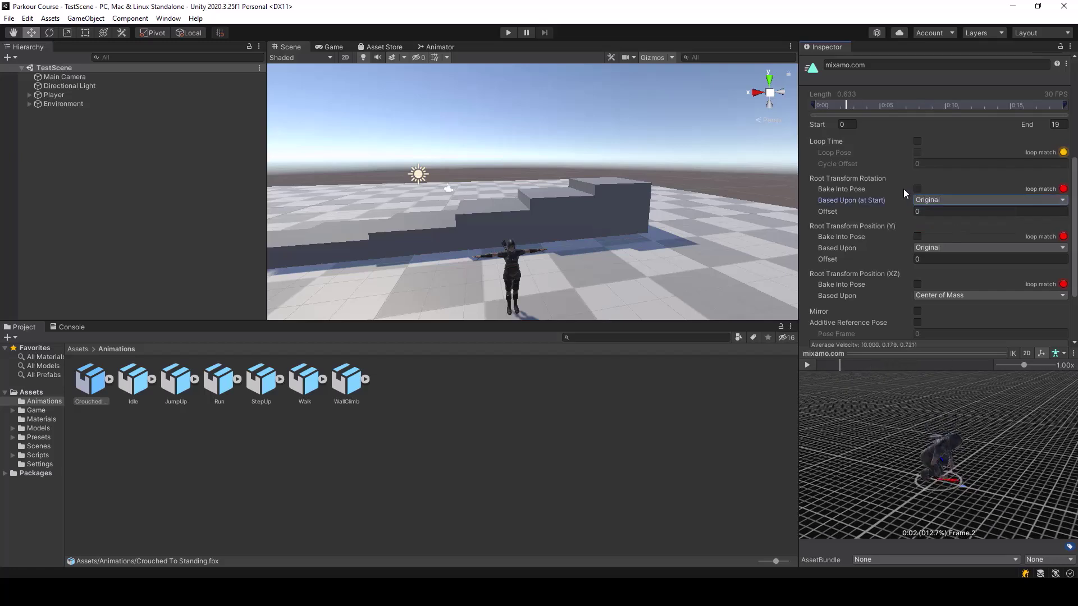
{"action": "left_click", "coordinate": [918, 190]}
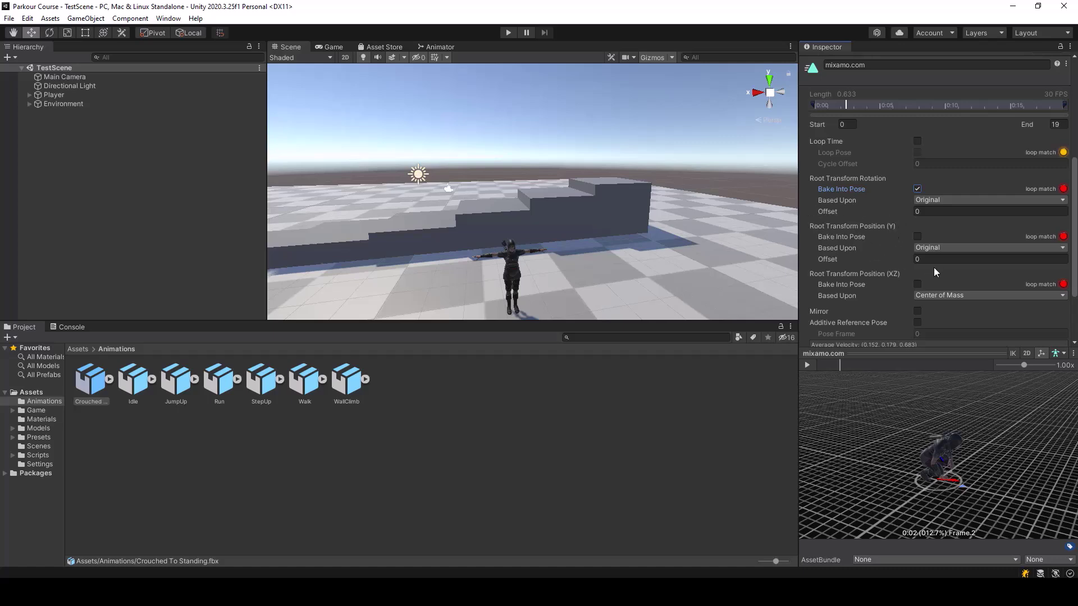
{"action": "left_click", "coordinate": [947, 251]}
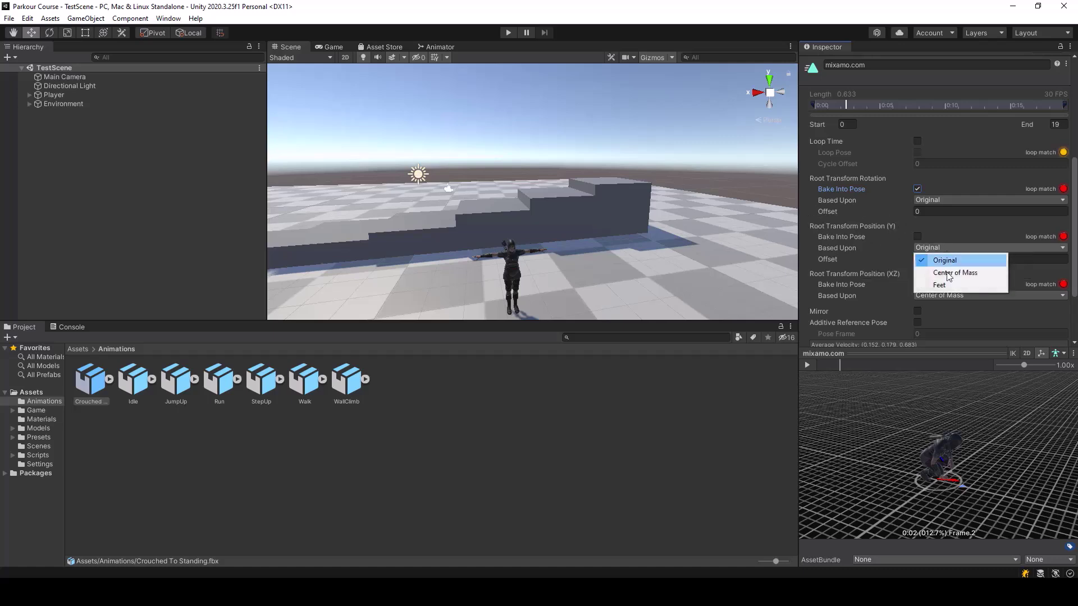
{"action": "left_click", "coordinate": [952, 287]}
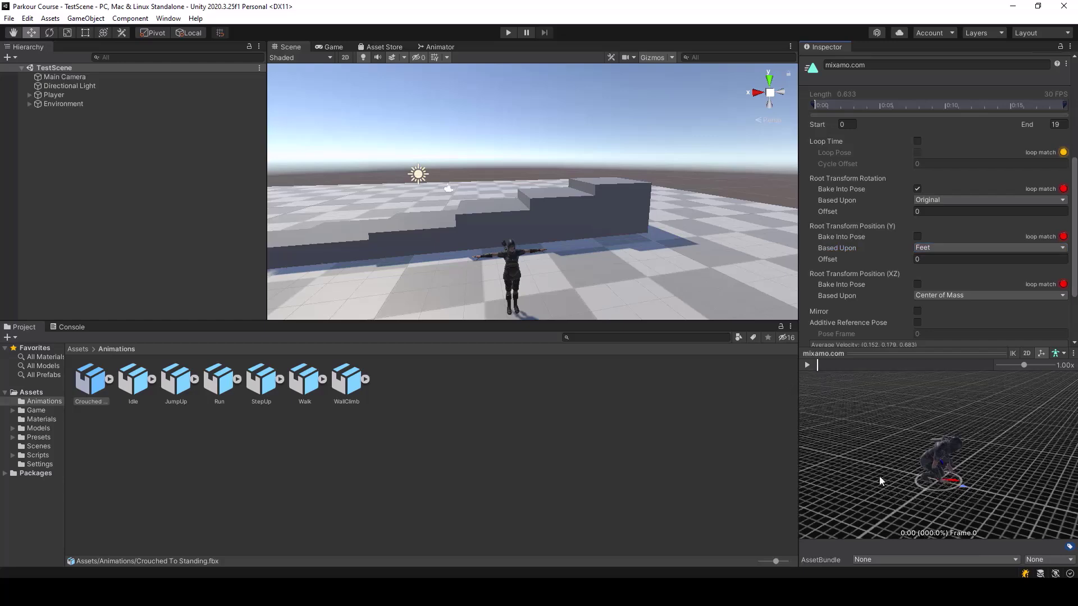
Step: Preview the Crouched To Standing clip frame by frame and trim it to start at frame 3 and end at frame 15
{"action": "left_click", "coordinate": [806, 364]}
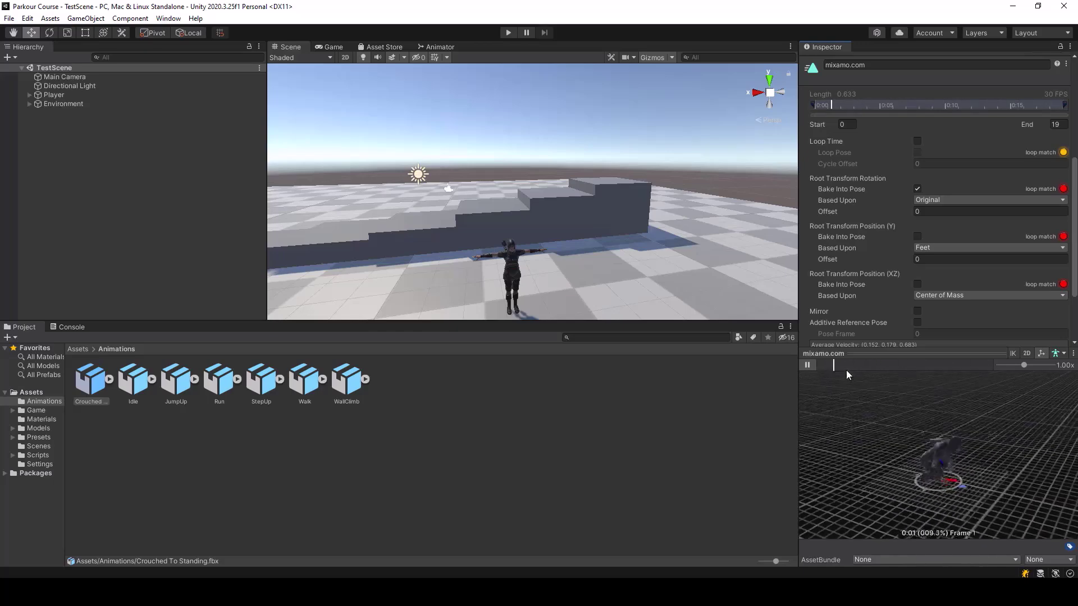
{"action": "left_click", "coordinate": [806, 365]}
{"action": "mouse_move", "coordinate": [931, 366]}
{"action": "left_mouse_down"}
{"action": "mouse_move", "coordinate": [830, 376]}
{"action": "mouse_move", "coordinate": [968, 389]}
{"action": "mouse_move", "coordinate": [838, 387]}
{"action": "left_mouse_up"}
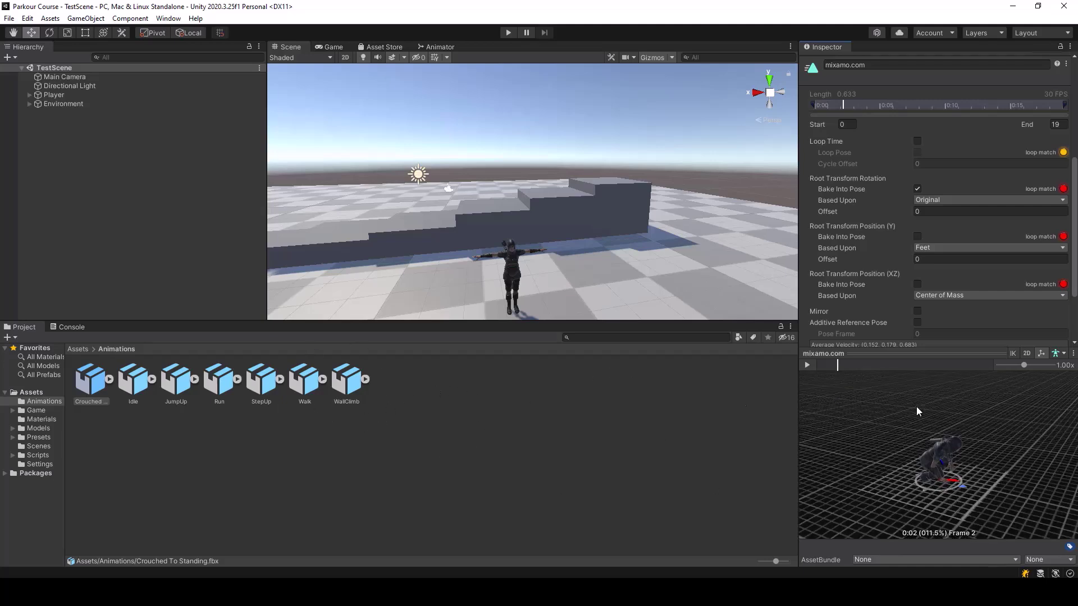
{"action": "mouse_move", "coordinate": [841, 363]}
{"action": "left_mouse_down"}
{"action": "mouse_move", "coordinate": [820, 368]}
{"action": "mouse_move", "coordinate": [856, 370]}
{"action": "mouse_move", "coordinate": [847, 368]}
{"action": "left_mouse_up"}
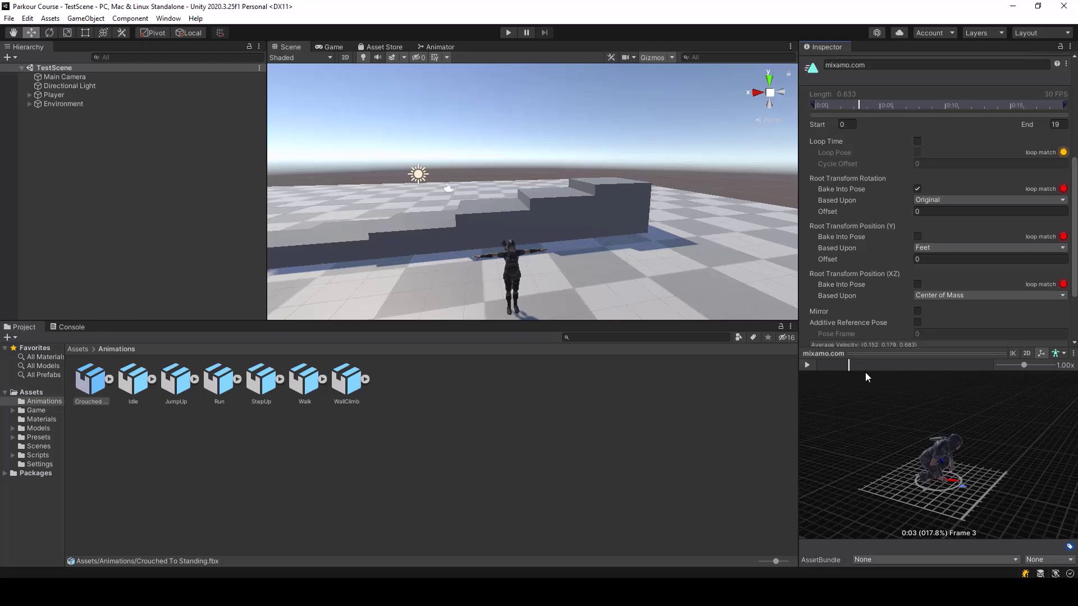
{"action": "mouse_move", "coordinate": [848, 366]}
{"action": "left_mouse_down"}
{"action": "mouse_move", "coordinate": [903, 368]}
{"action": "mouse_move", "coordinate": [837, 370]}
{"action": "mouse_move", "coordinate": [992, 369]}
{"action": "left_mouse_up"}
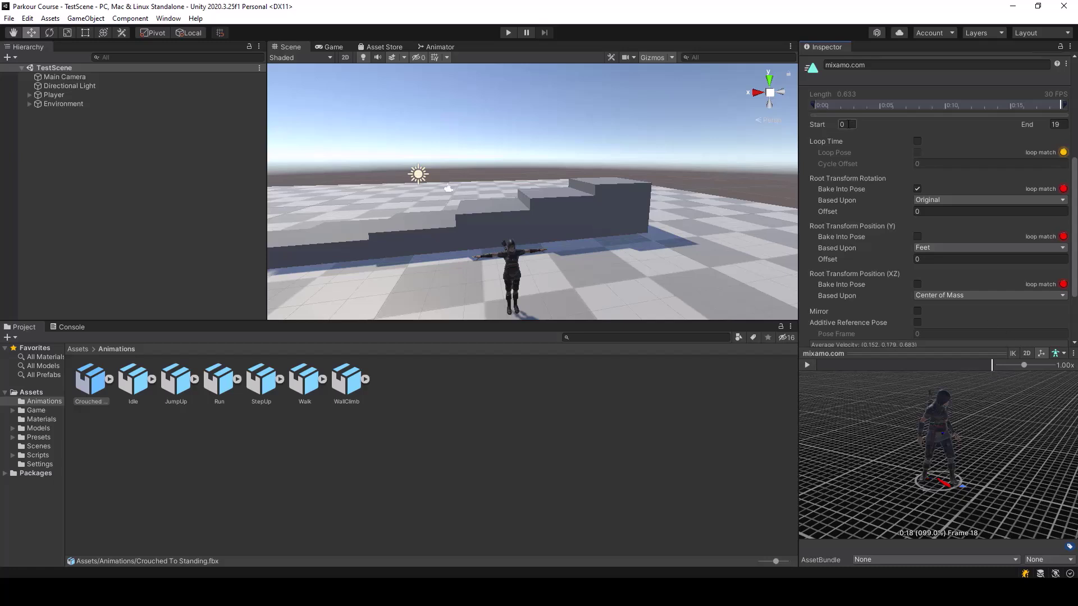
{"action": "left_click", "coordinate": [846, 124]}
{"action": "type", "text": "2"}
{"action": "key", "text": "BackSpace"}
{"action": "type", "text": "3"}
{"action": "left_click", "coordinate": [1057, 124]}
{"action": "double_click", "coordinate": [1056, 124]}
{"action": "type", "text": "15"}
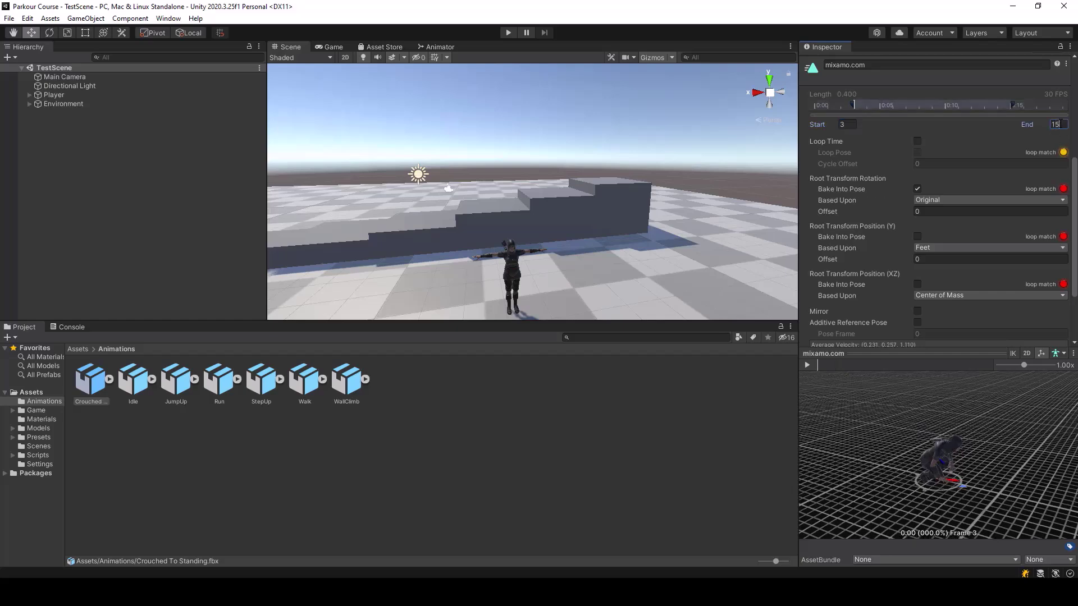
Step: Play back the trimmed Crouched To Standing clip and apply its import settings
{"action": "left_click", "coordinate": [807, 366]}
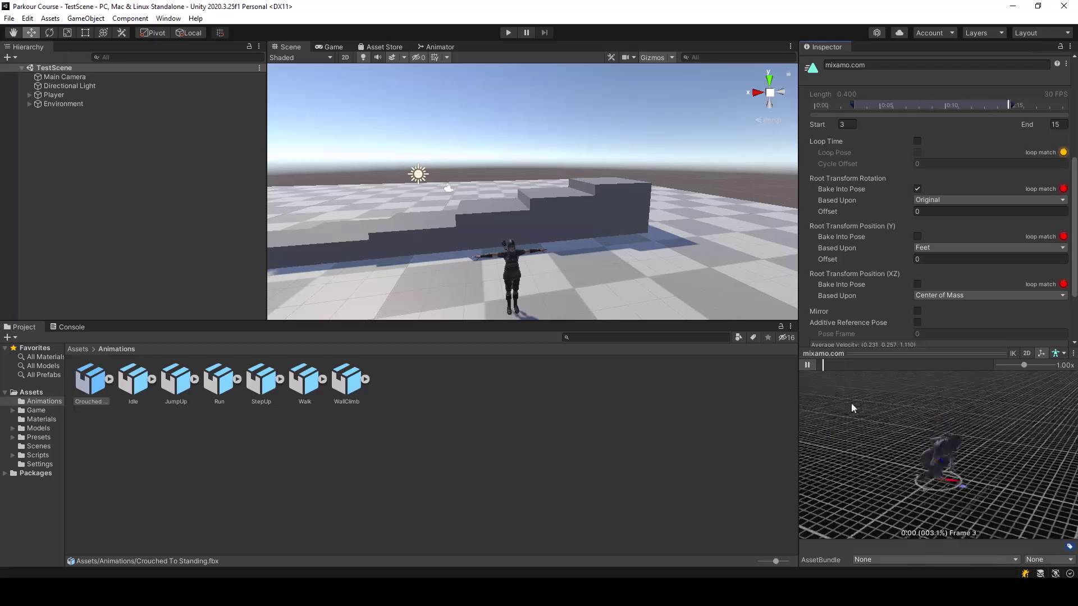
{"action": "left_click", "coordinate": [809, 363]}
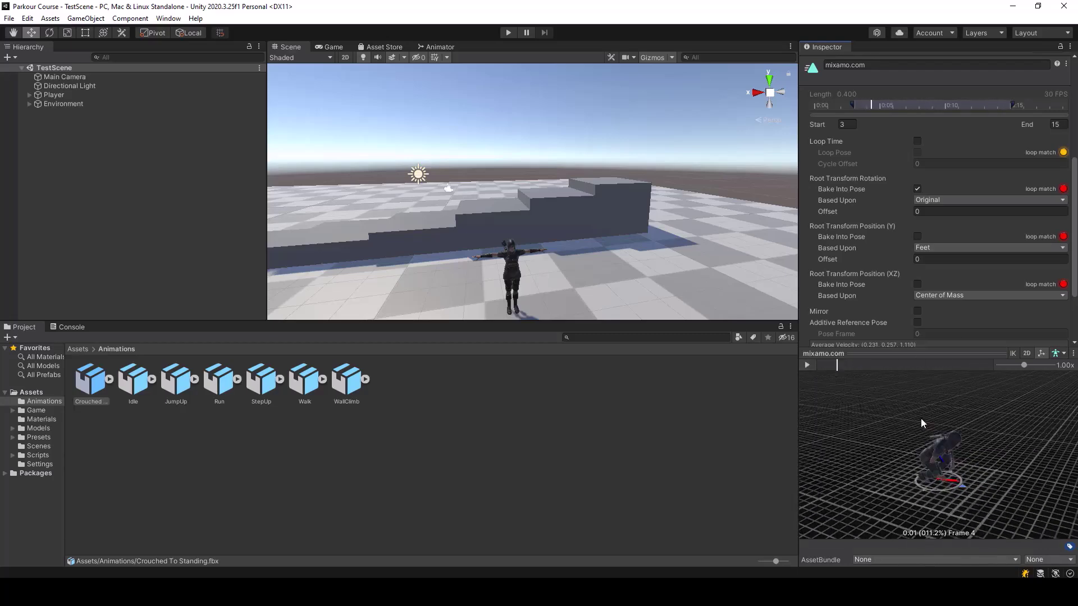
{"action": "scroll", "coordinate": [998, 268], "scroll_direction": "down", "scroll_amount": 3}
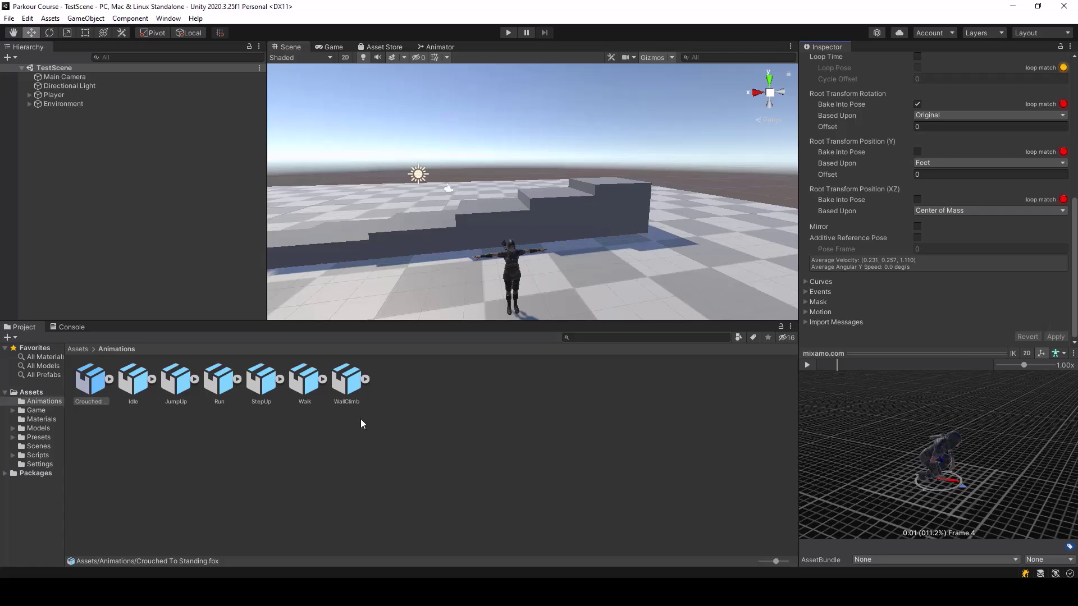
Step: Add the WallClimb animation to the Animator's Base Layer beside JumpUp and name the state ClimbUp
{"action": "left_click", "coordinate": [441, 47]}
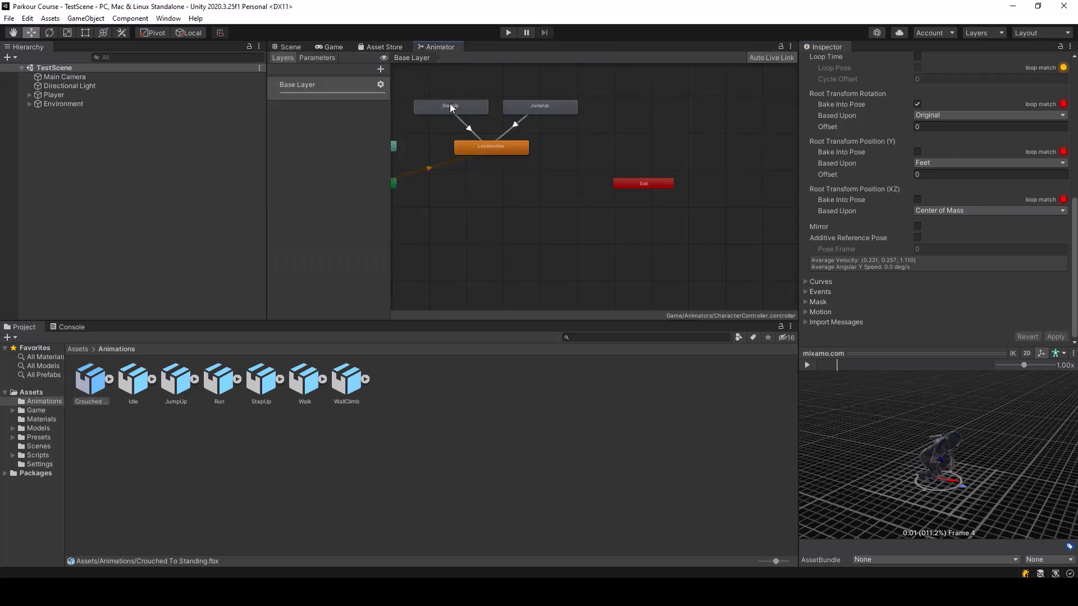
{"action": "scroll", "coordinate": [529, 205], "scroll_direction": "down", "scroll_amount": 3}
{"action": "scroll", "coordinate": [530, 205], "scroll_direction": "up", "scroll_amount": 4}
{"action": "middle_click_drag", "start_coordinate": [618, 177], "coordinate": [641, 278]}
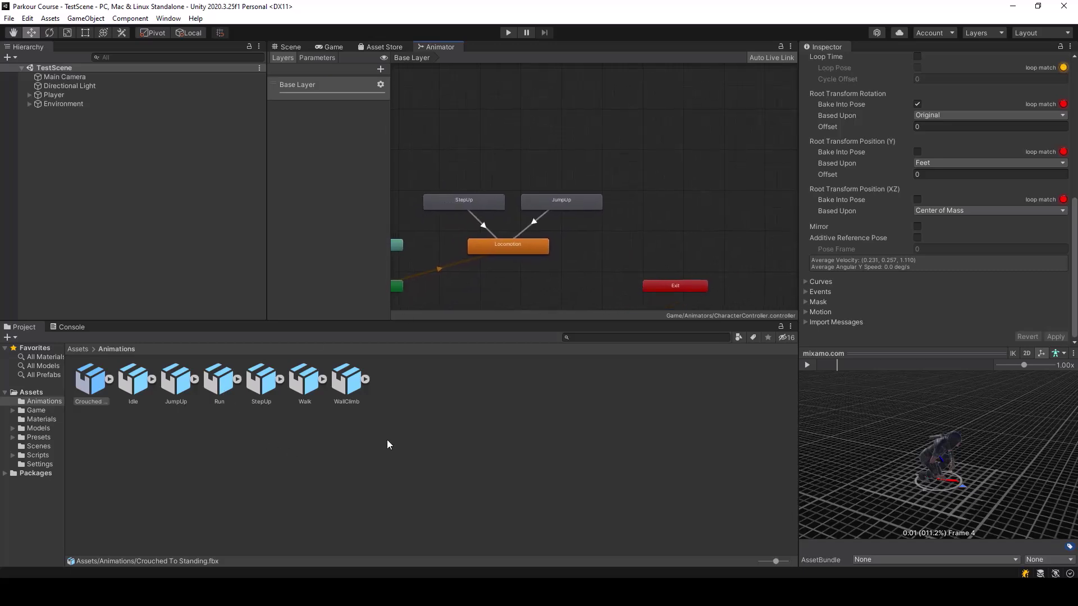
{"action": "left_click_drag", "start_coordinate": [353, 391], "coordinate": [679, 200]}
{"action": "left_click", "coordinate": [950, 65]}
{"action": "type", "text": "Cl"}
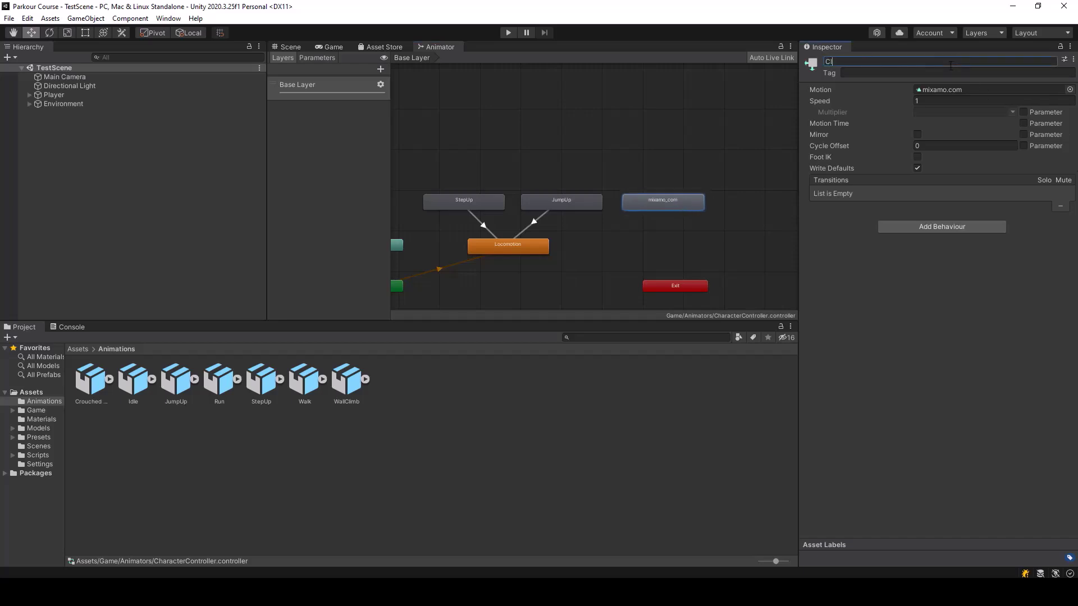
{"action": "type", "text": "imbUp"}
{"action": "key", "text": "Return"}
Step: Add the Crouched To Standing animation as a state beside ClimbUp and name it CrouchedToStand
{"action": "left_click_drag", "start_coordinate": [93, 380], "coordinate": [739, 260]}
{"action": "left_click_drag", "start_coordinate": [737, 199], "coordinate": [752, 203]}
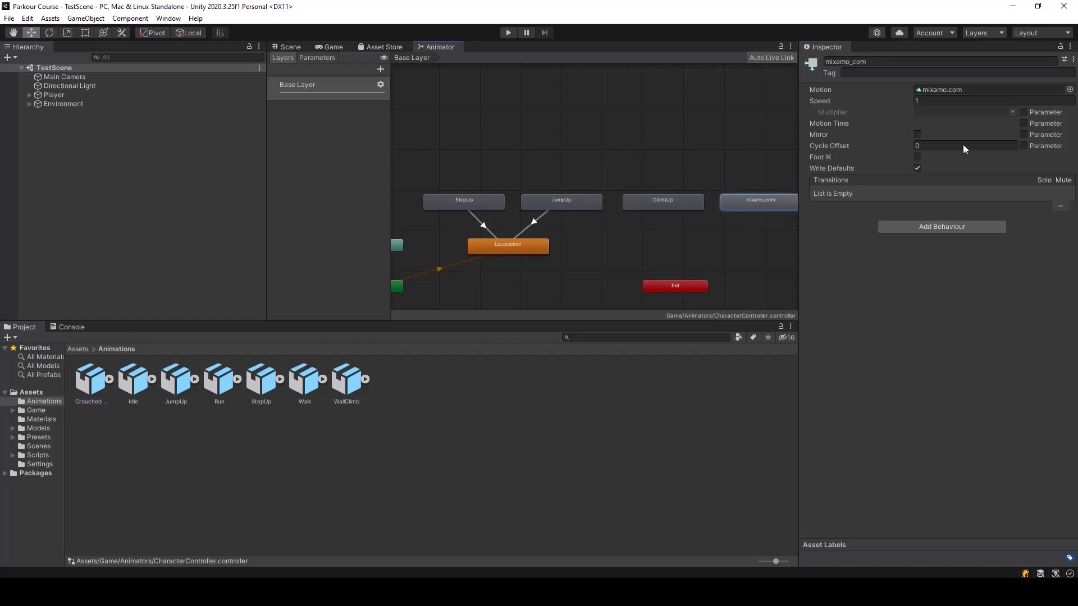
{"action": "left_click", "coordinate": [896, 61]}
{"action": "type", "text": "CrouchedToStand"}
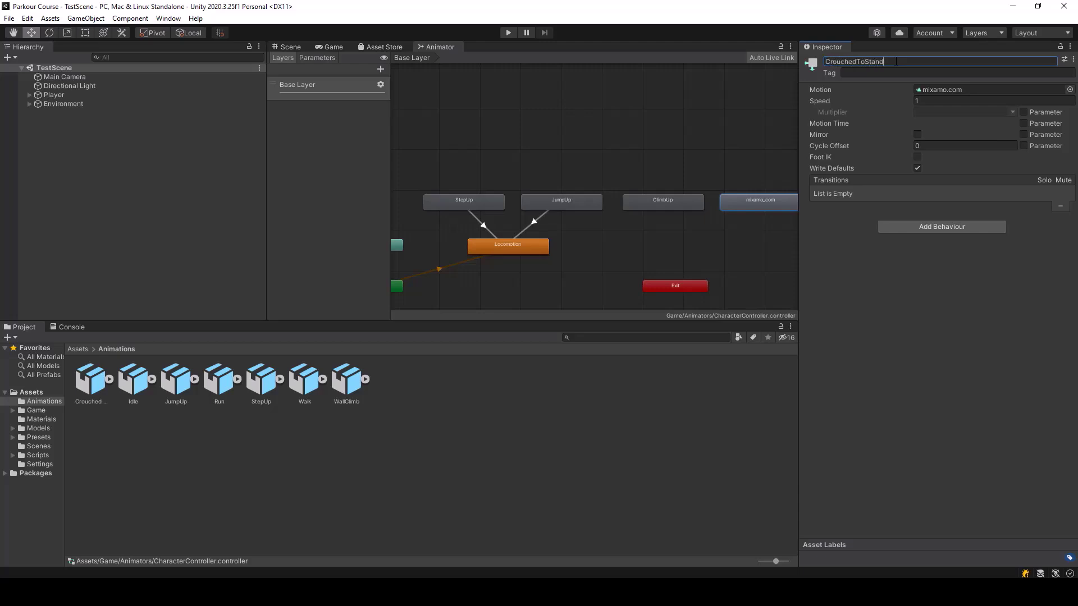
{"action": "key", "text": "Return"}
Step: Create a transition from ClimbUp to CrouchedToStand and scrub its blend preview to about frame 103
{"action": "middle_click_drag", "start_coordinate": [684, 250], "coordinate": [643, 230]}
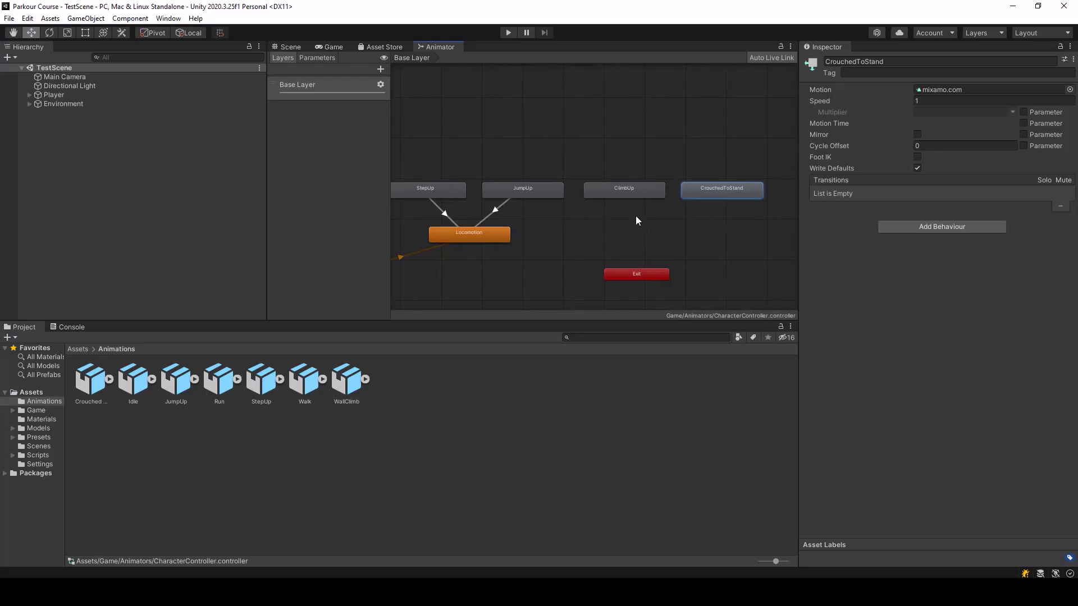
{"action": "left_click", "coordinate": [627, 193]}
{"action": "right_click", "coordinate": [627, 192]}
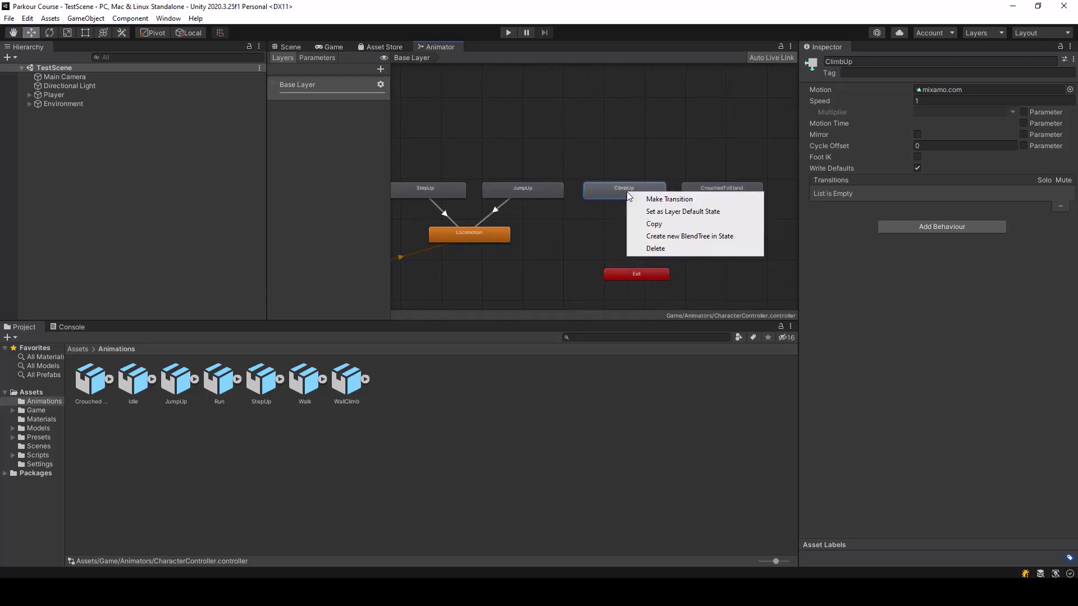
{"action": "left_click", "coordinate": [654, 201]}
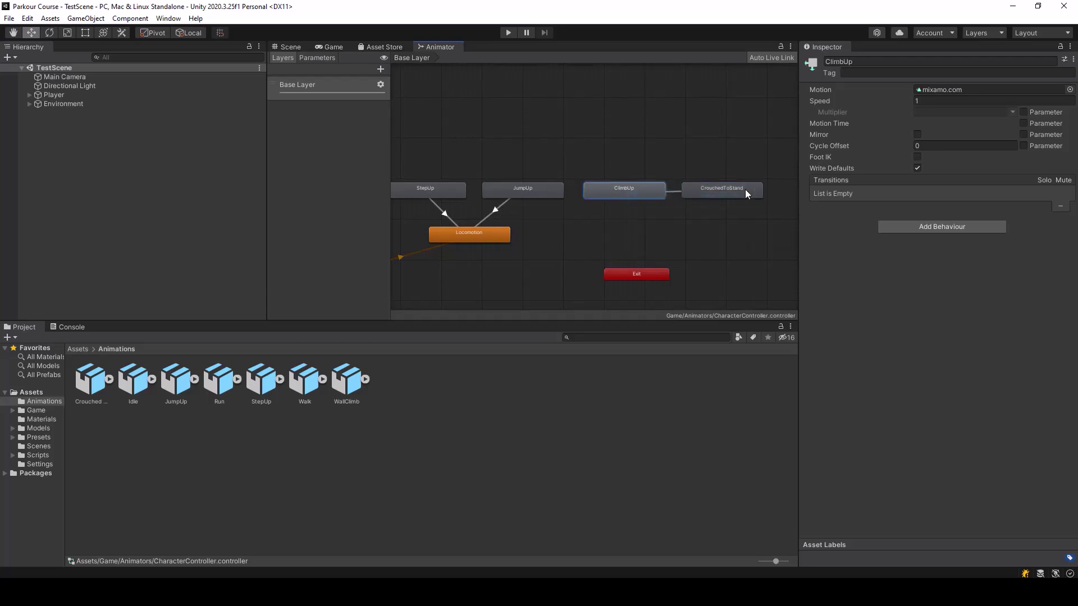
{"action": "left_click", "coordinate": [712, 189]}
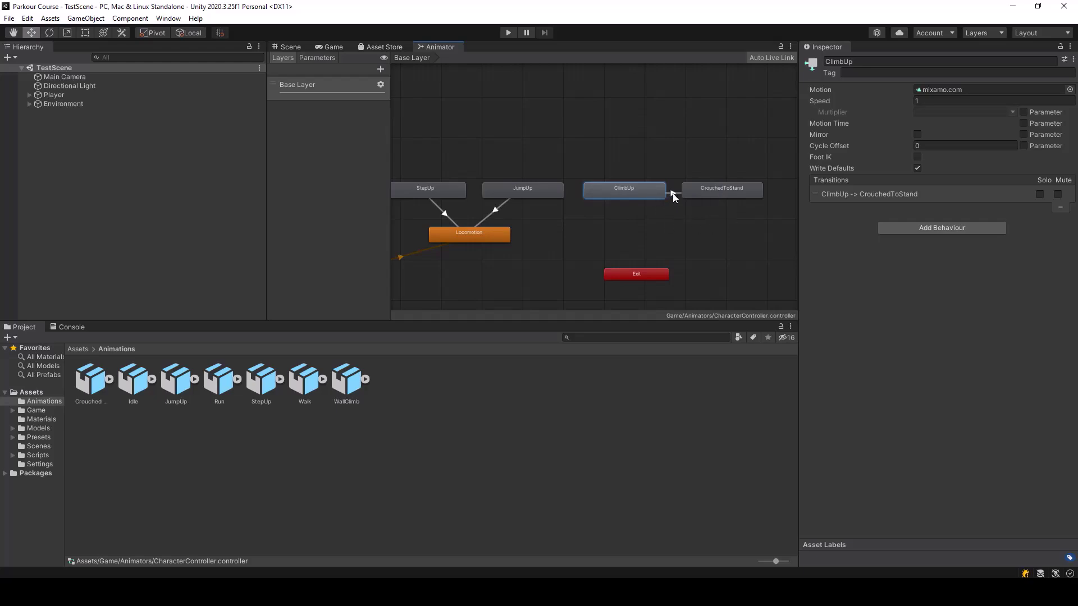
{"action": "left_click", "coordinate": [673, 193]}
{"action": "left_click_drag", "start_coordinate": [813, 196], "coordinate": [1035, 248]}
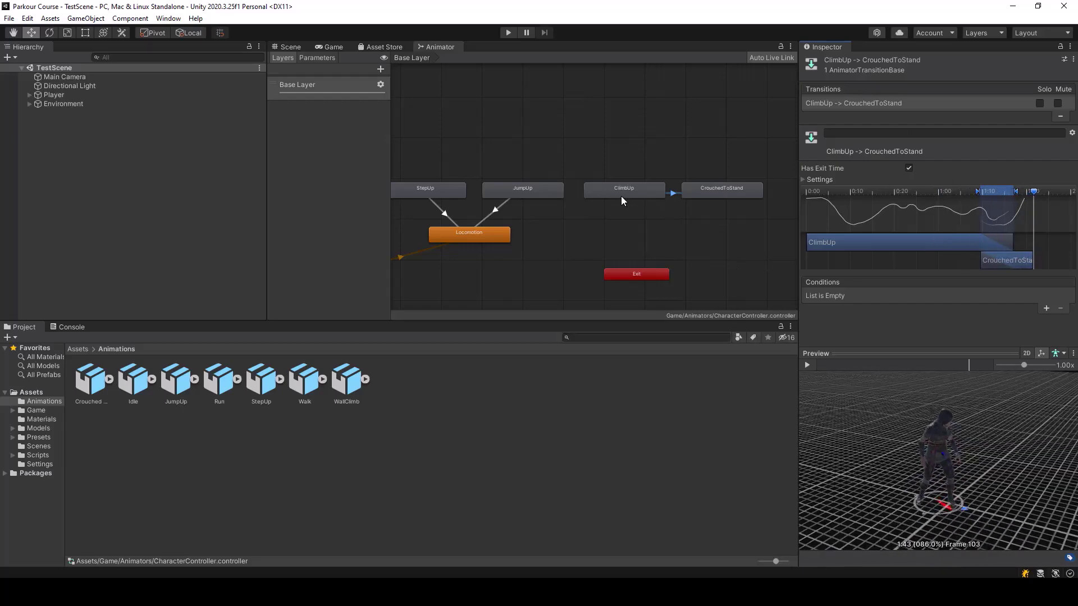
Step: Create a transition from the CrouchedToStand state back to Locomotion
{"action": "scroll", "coordinate": [736, 251], "scroll_direction": "down", "scroll_amount": 3}
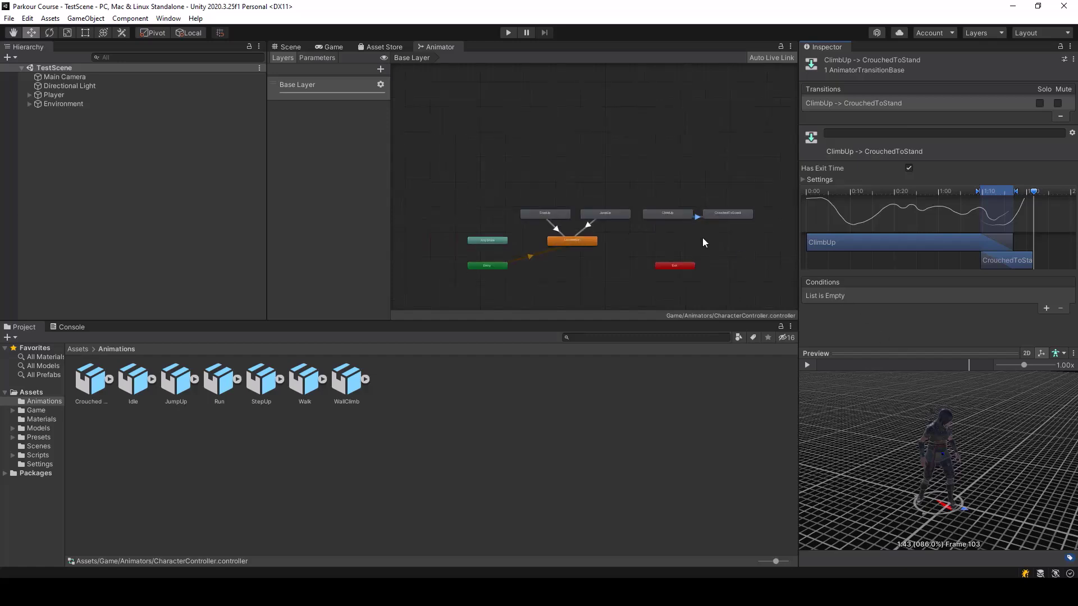
{"action": "scroll", "coordinate": [708, 255], "scroll_direction": "up", "scroll_amount": 2}
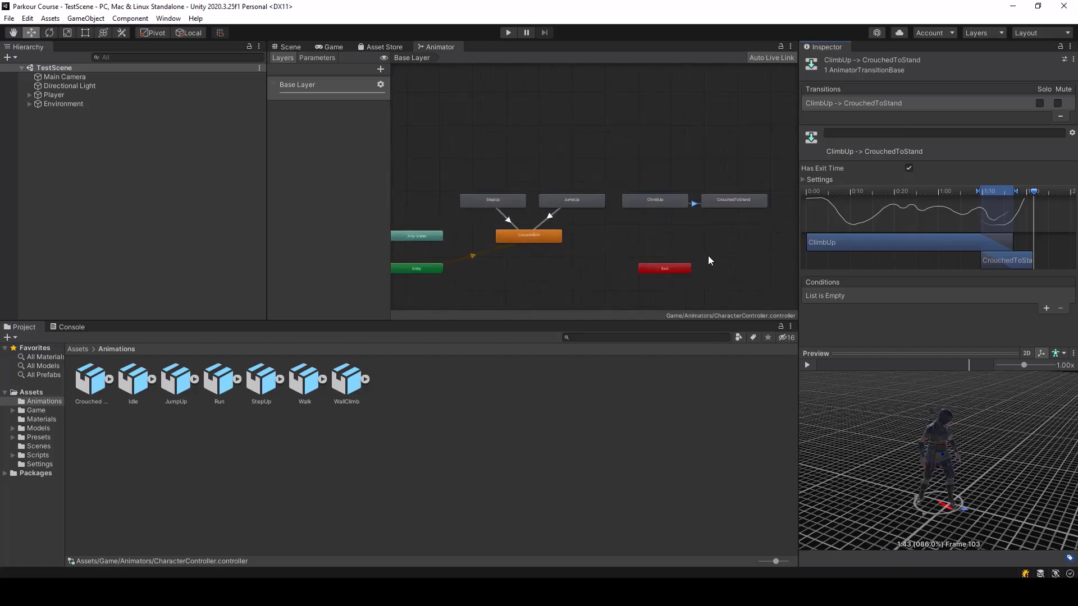
{"action": "left_click", "coordinate": [725, 203]}
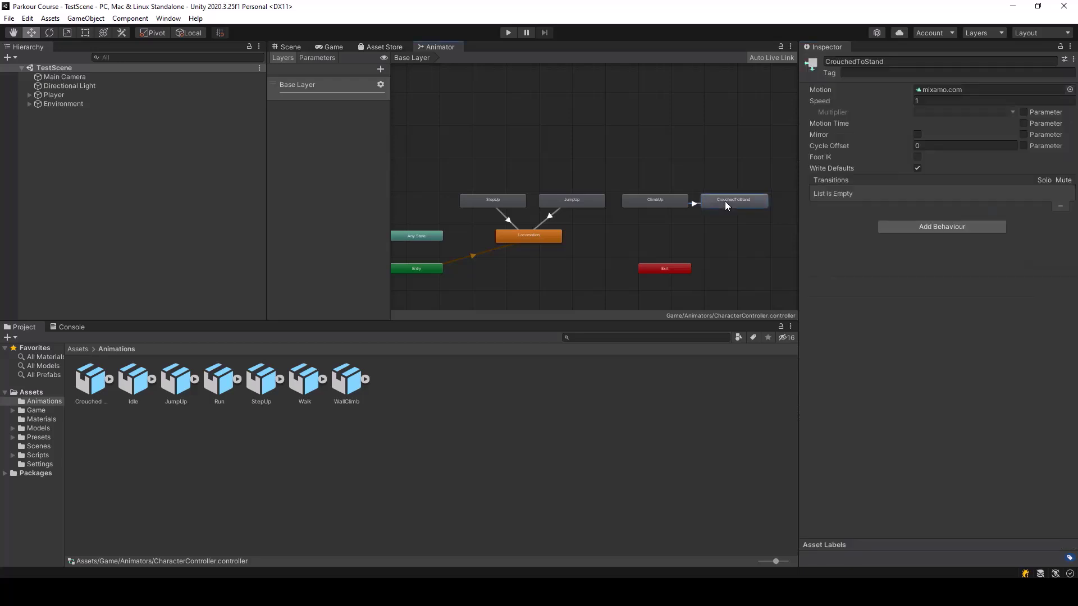
{"action": "right_click", "coordinate": [725, 202]}
{"action": "left_click", "coordinate": [747, 209]}
{"action": "left_click", "coordinate": [537, 236]}
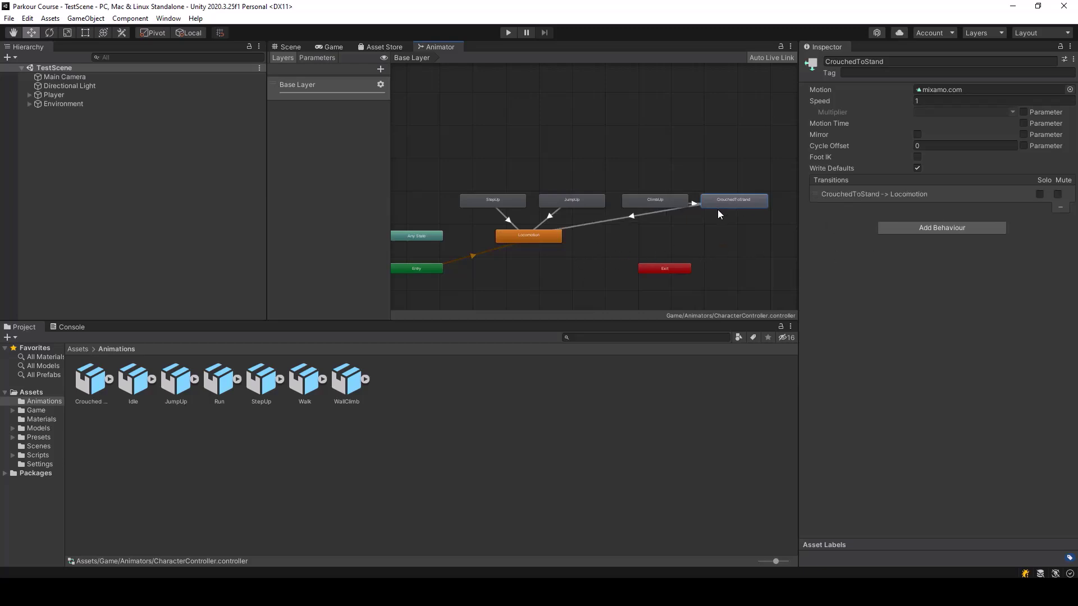
{"action": "left_click", "coordinate": [650, 202]}
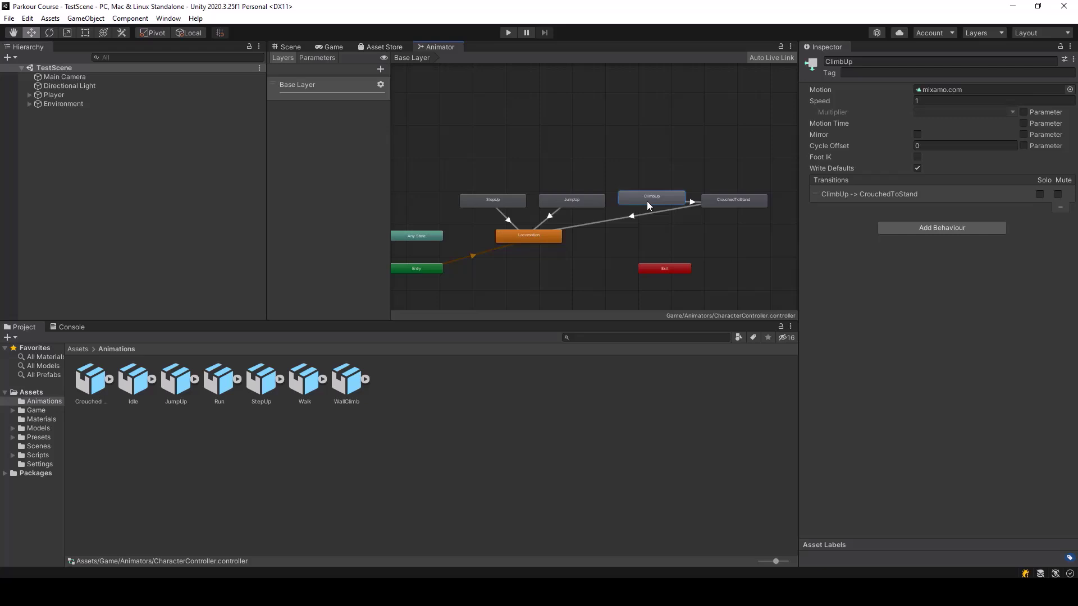
{"action": "left_click", "coordinate": [759, 230]}
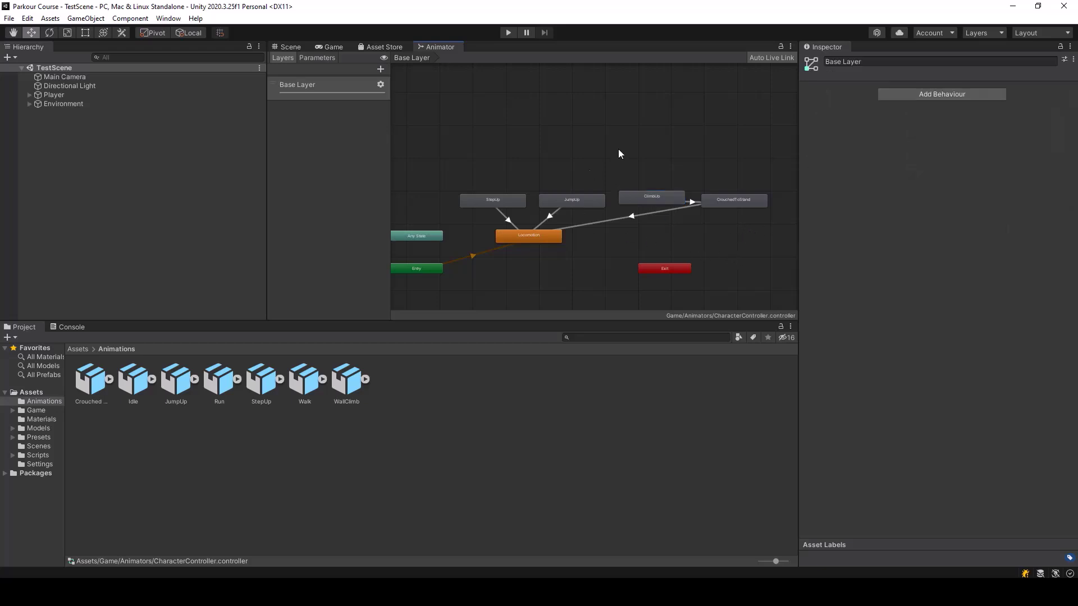
{"action": "mouse_move", "coordinate": [648, 169]}
{"action": "left_mouse_down"}
{"action": "mouse_move", "coordinate": [731, 241]}
{"action": "mouse_move", "coordinate": [760, 248]}
{"action": "left_mouse_up"}
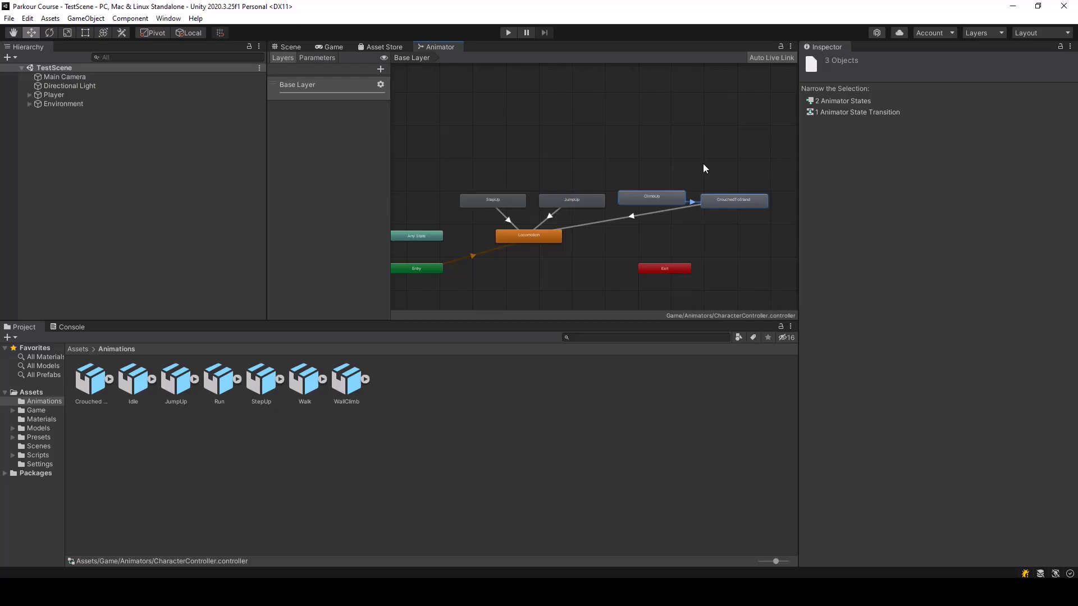
{"action": "left_click", "coordinate": [693, 232]}
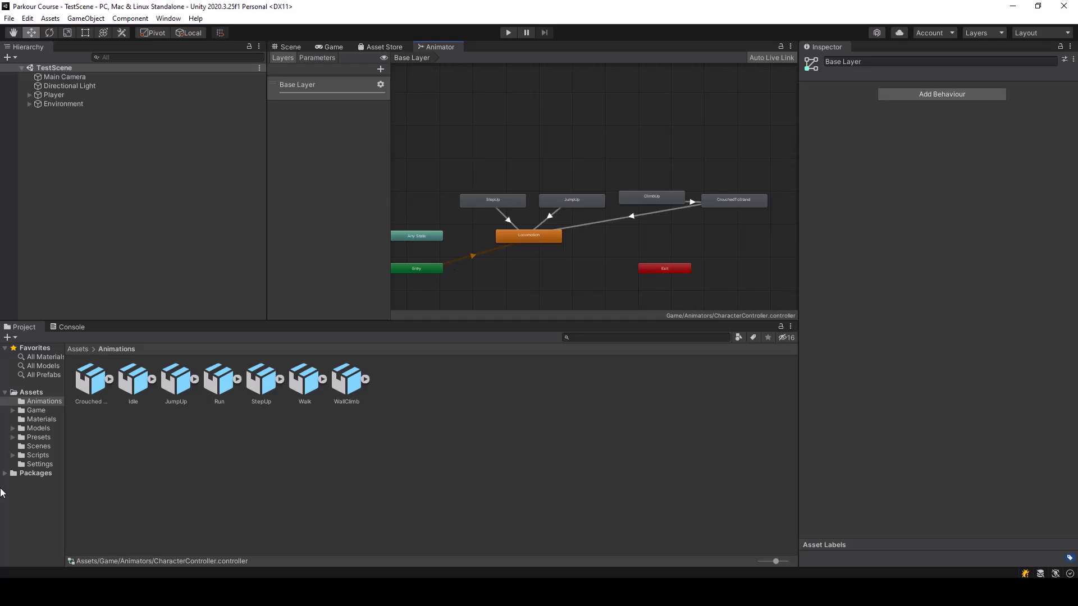
Step: Create a new parkour action asset in the Game/Parkour Actions folder and name it ClimbUp
{"action": "left_click", "coordinate": [35, 410]}
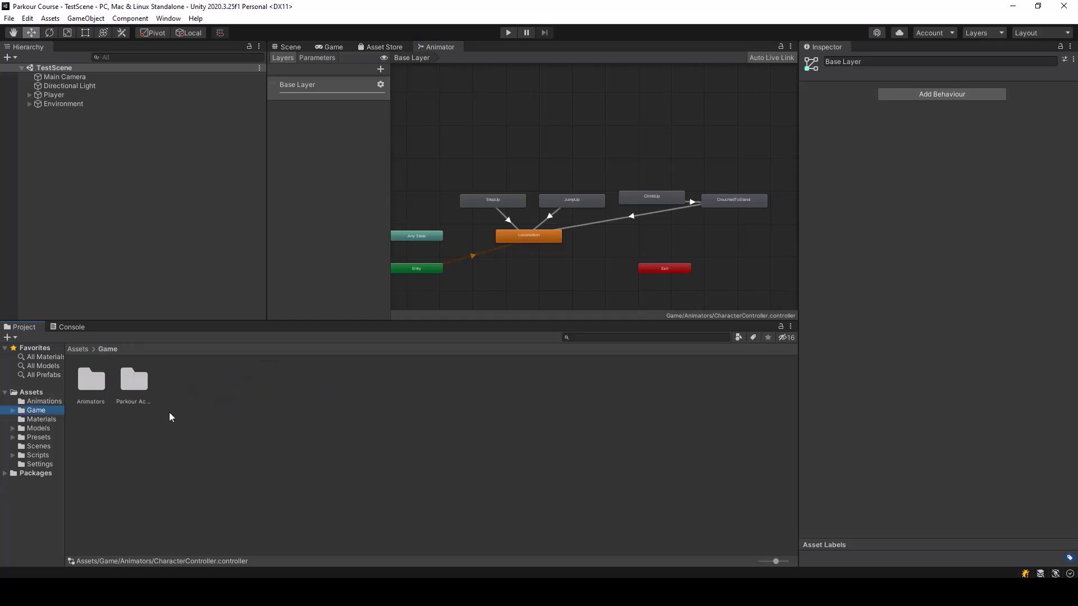
{"action": "double_click", "coordinate": [135, 384]}
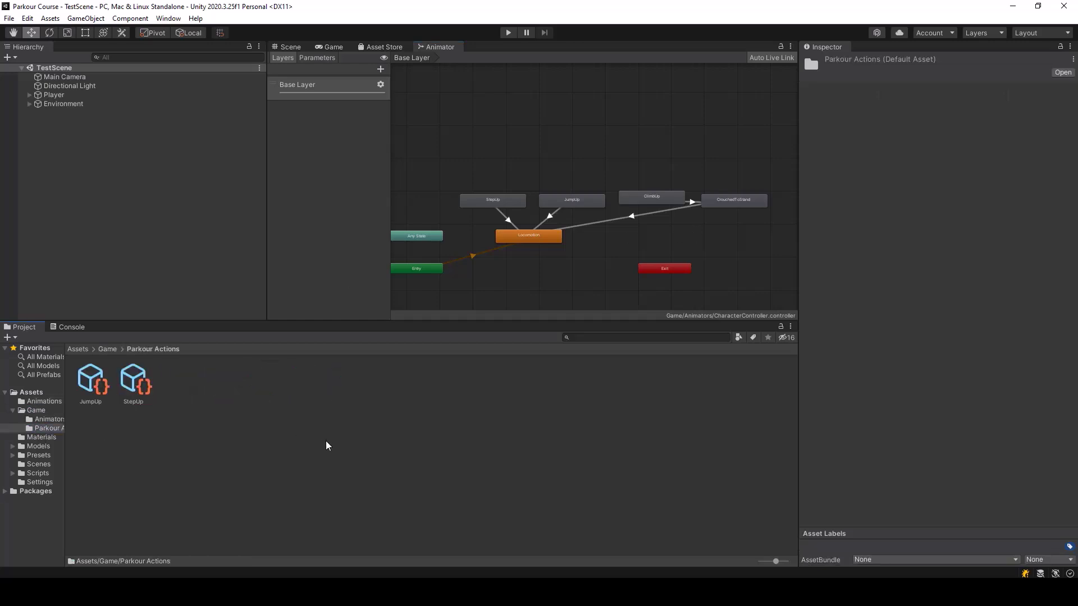
{"action": "right_click", "coordinate": [194, 391]}
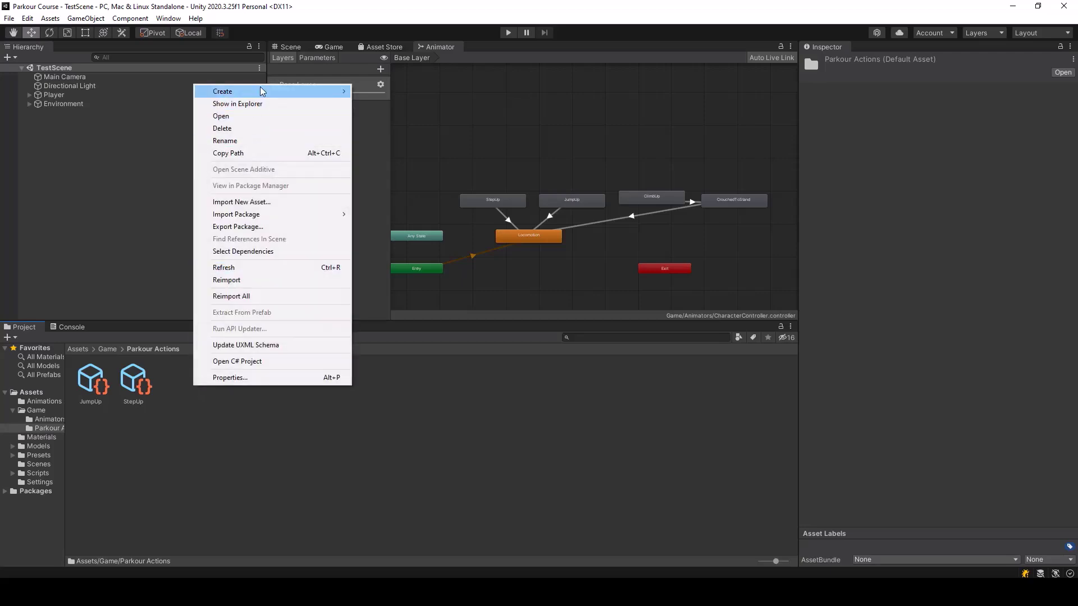
{"action": "mouse_move", "coordinate": [261, 91]}
{"action": "mouse_move", "coordinate": [427, 95]}
{"action": "left_click", "coordinate": [574, 90]}
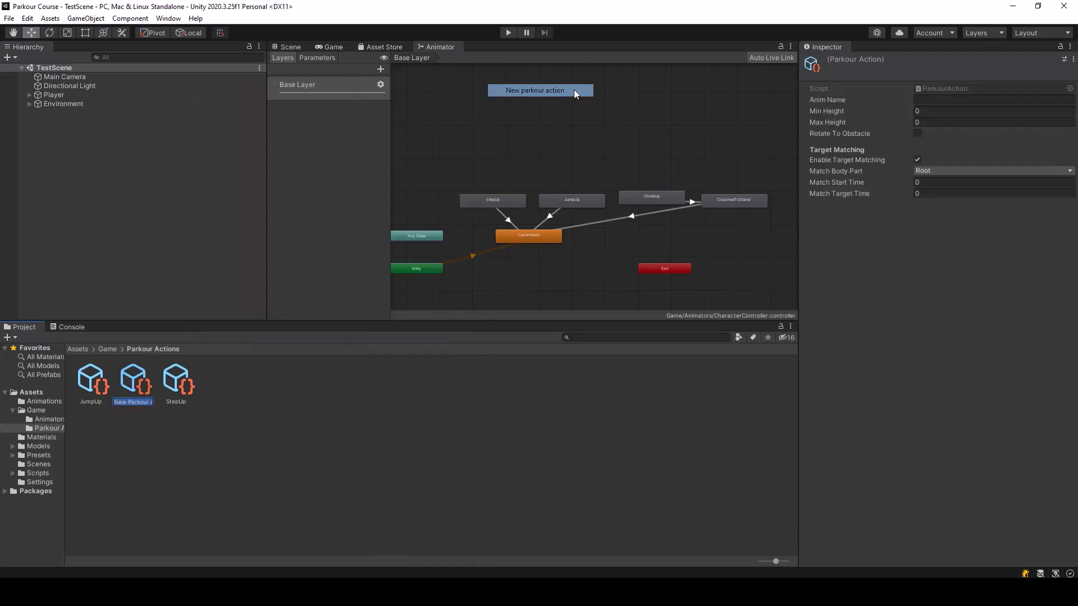
{"action": "type", "text": "Clim"}
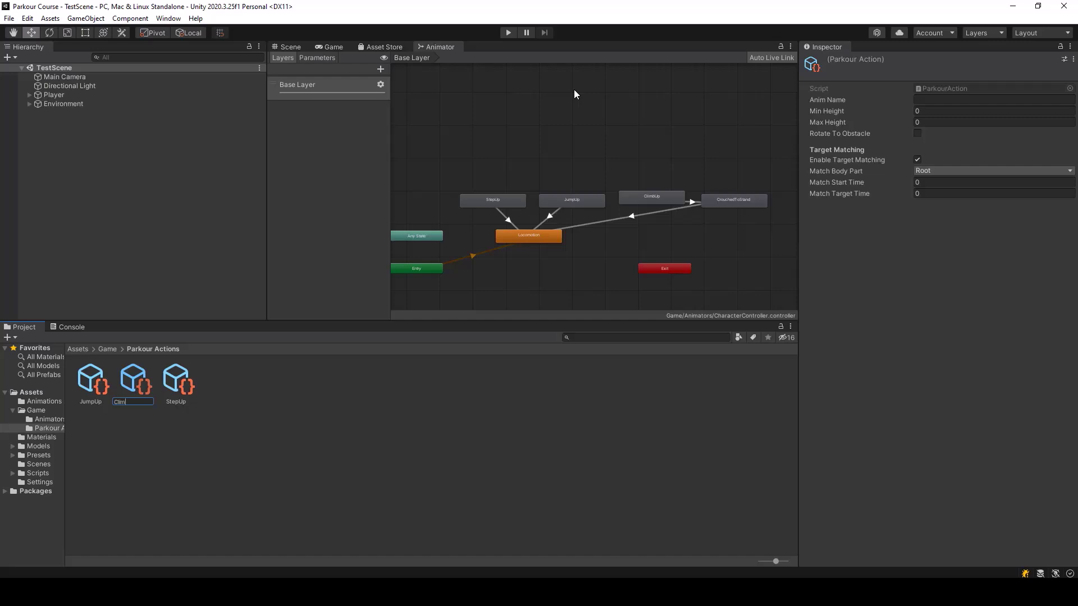
{"action": "type", "text": "bUp"}
{"action": "key", "text": "Return"}
Step: Set the ClimbUp action's Anim Name to ClimbUp and its Min Height to 1.5
{"action": "left_click", "coordinate": [921, 101]}
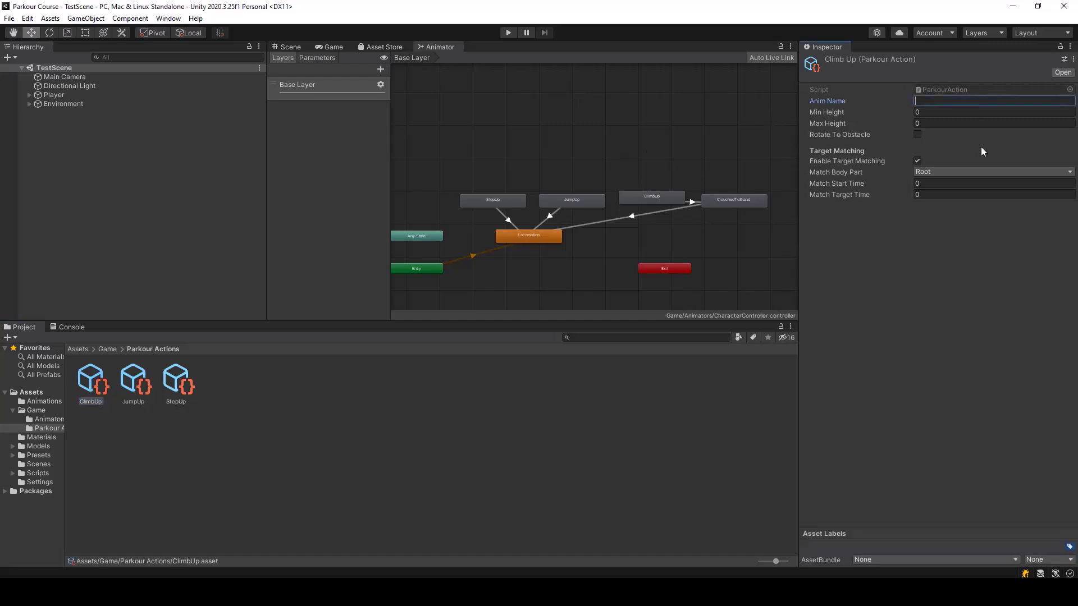
{"action": "type", "text": "ClimbUp"}
{"action": "left_click", "coordinate": [923, 112]}
{"action": "key", "text": "BackSpace"}
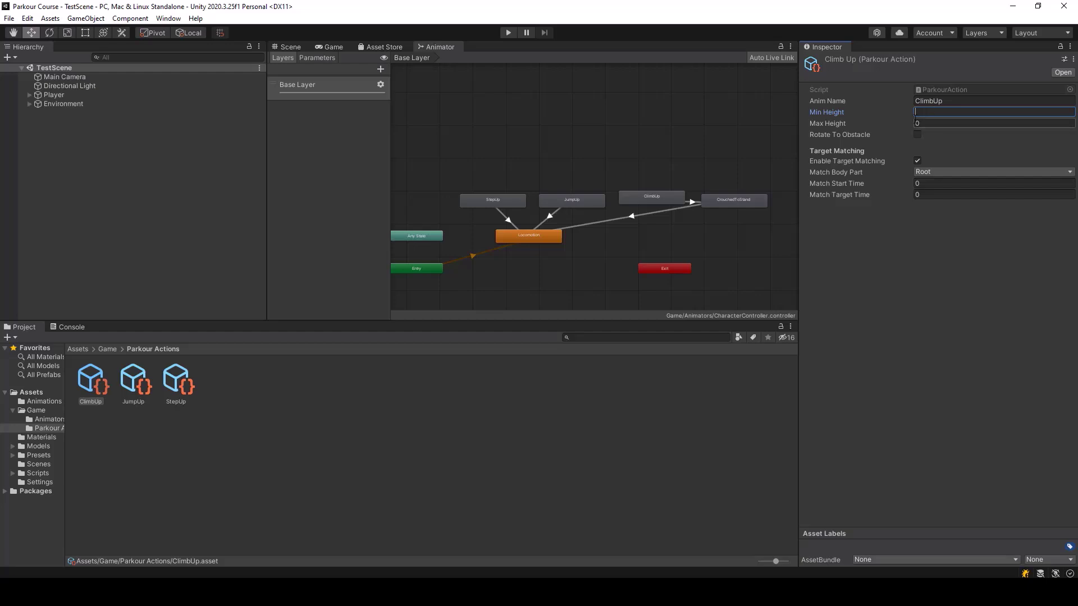
{"action": "type", "text": "1.5"}
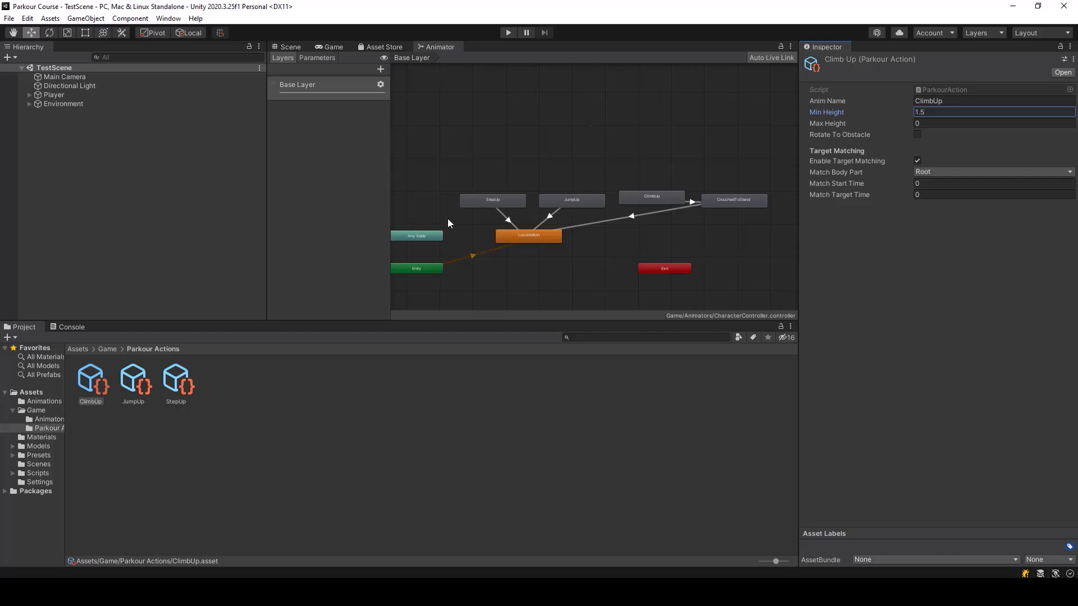
Step: Check the height ranges of the StepUp and JumpUp actions and set ClimbUp's Max Height to 2.5
{"action": "left_click", "coordinate": [173, 391]}
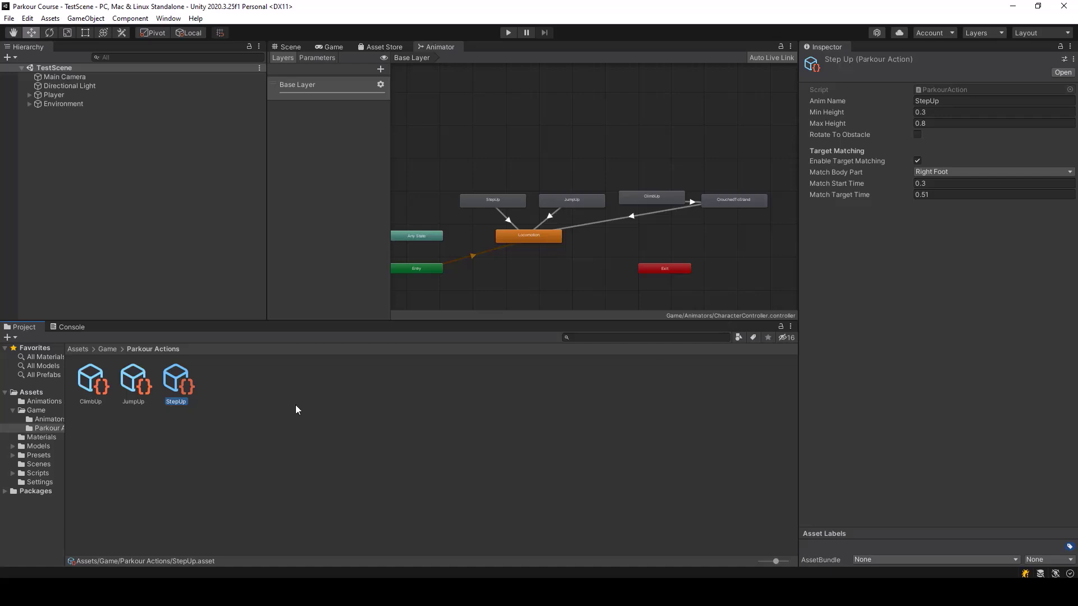
{"action": "left_click", "coordinate": [134, 382]}
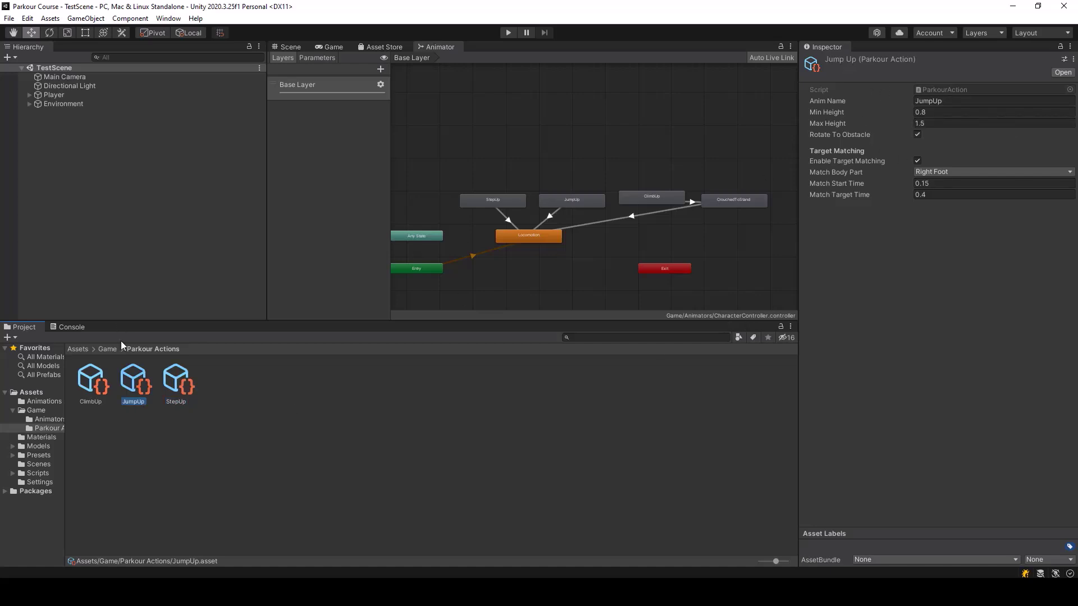
{"action": "left_click", "coordinate": [95, 390]}
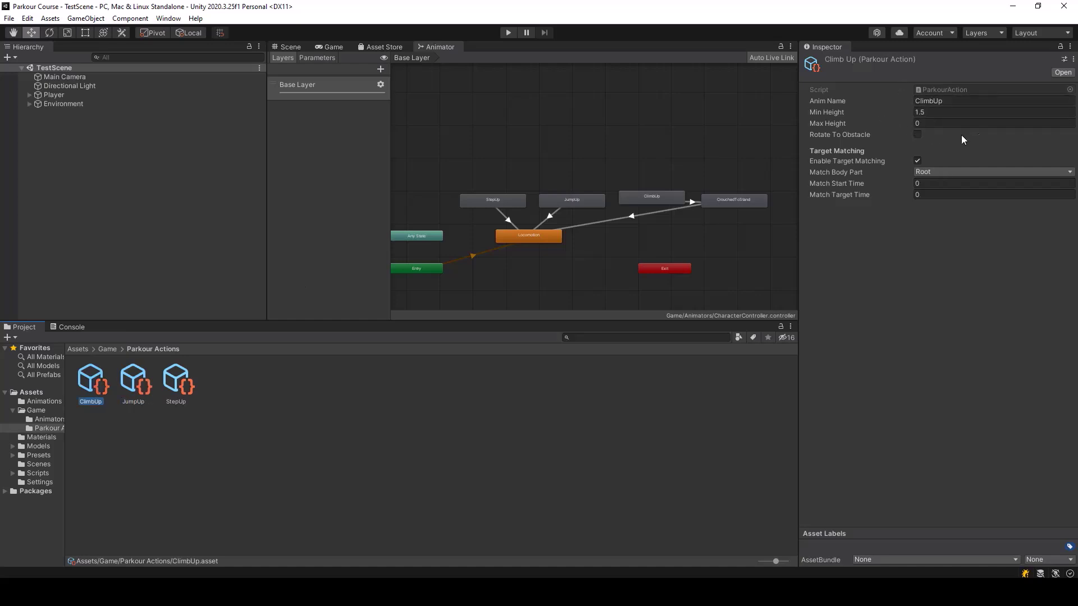
{"action": "left_click", "coordinate": [935, 124]}
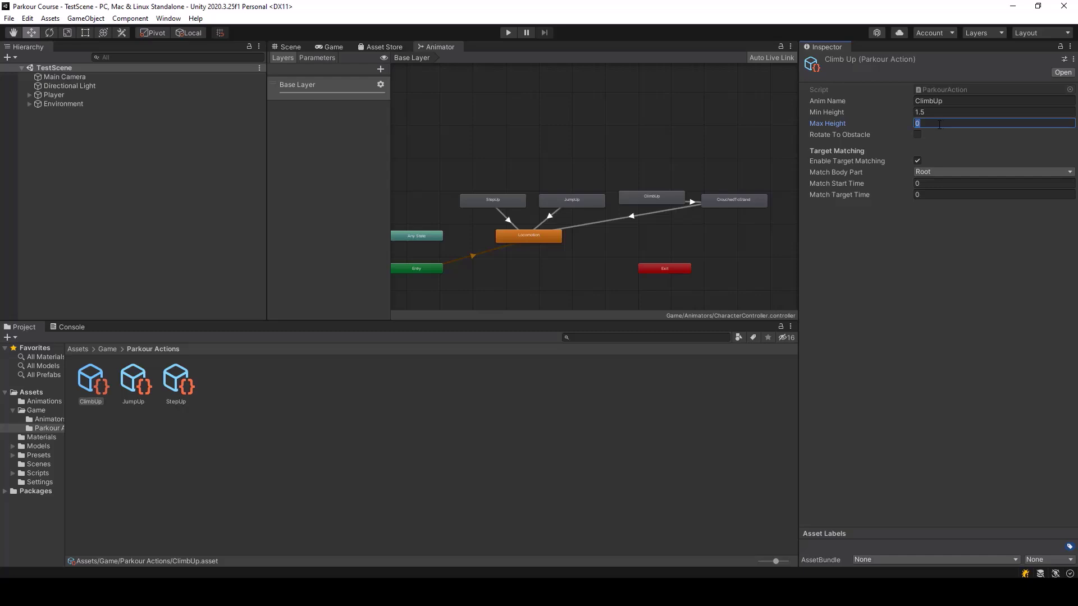
{"action": "type", "text": "2.5"}
Step: Inspect the heights of the two tallest obstacle cubes, Cube (4) and Cube (5), in the scene
{"action": "left_click", "coordinate": [287, 46]}
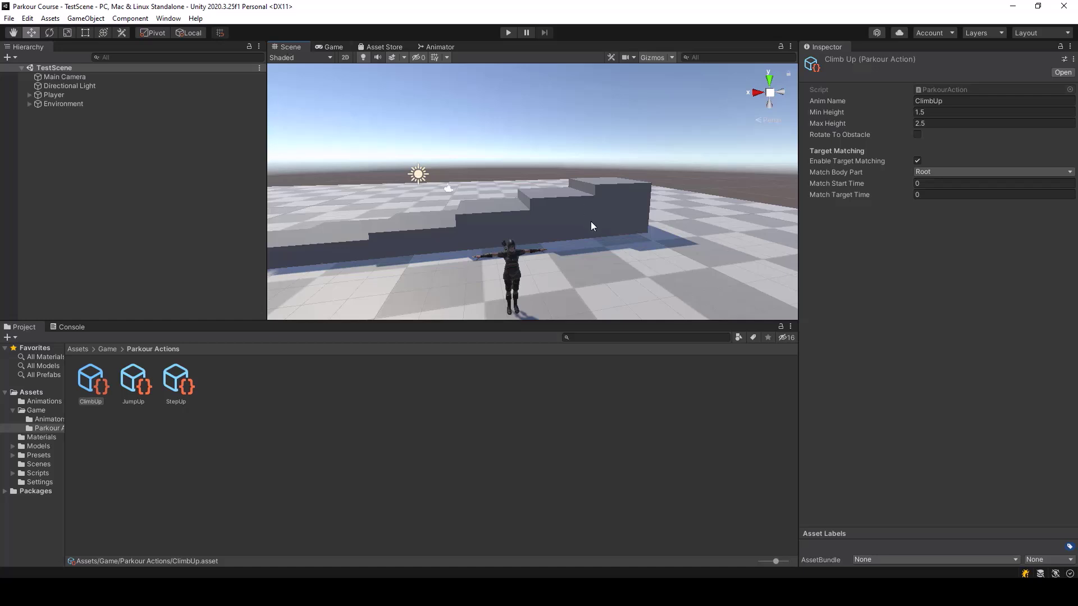
{"action": "scroll", "coordinate": [590, 221], "scroll_direction": "up", "scroll_amount": 2}
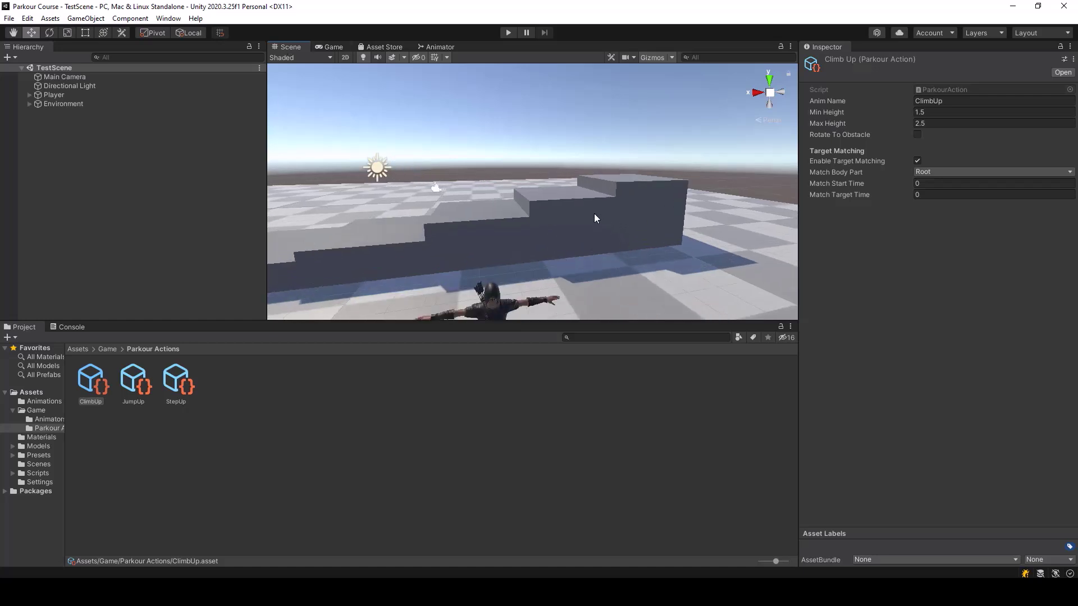
{"action": "left_click", "coordinate": [584, 213]}
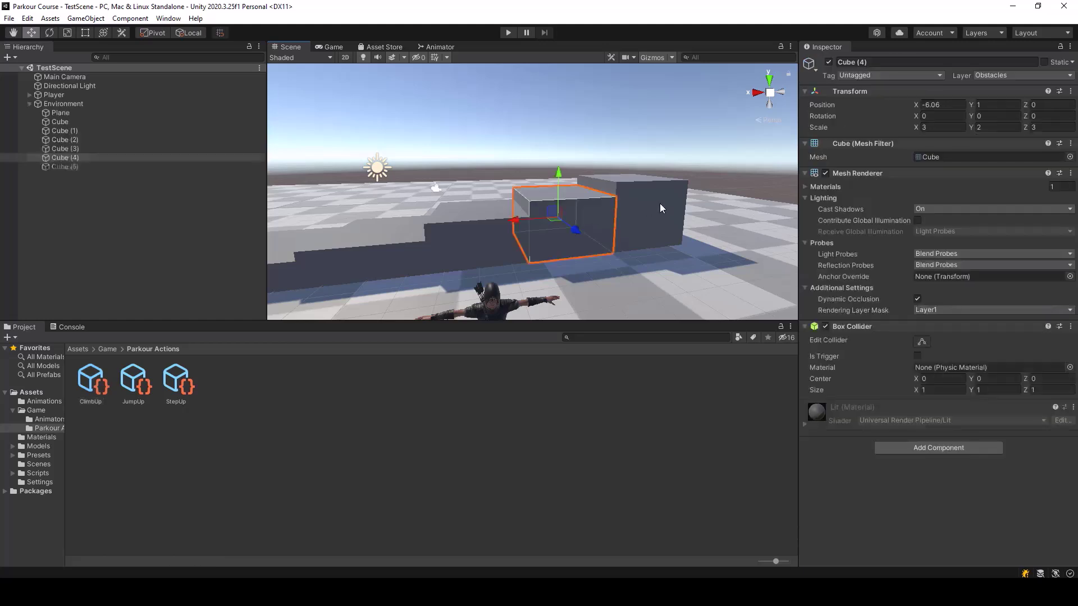
{"action": "left_click", "coordinate": [663, 203]}
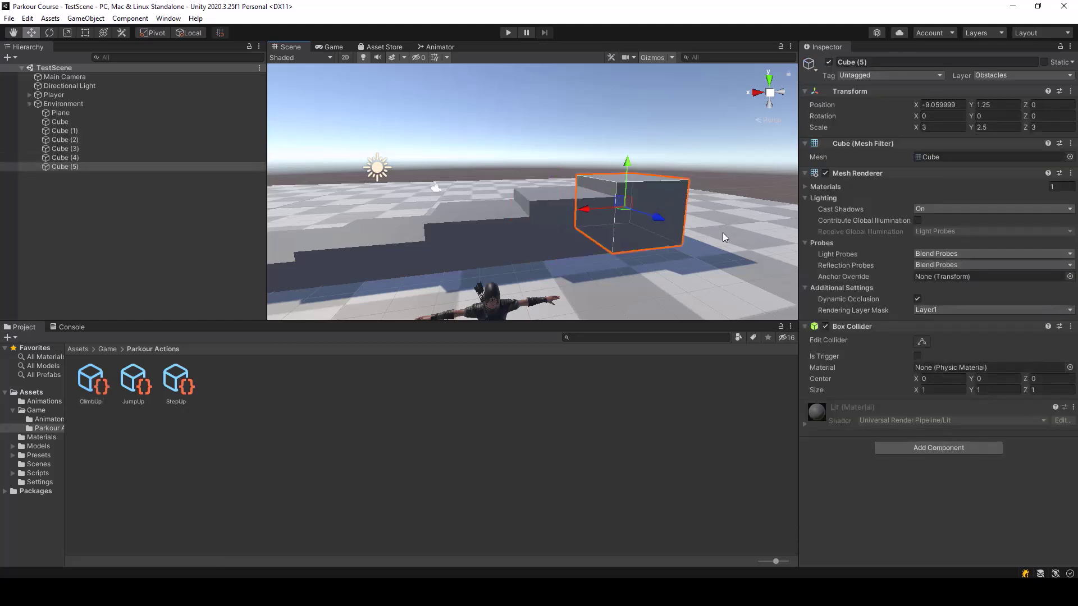
{"action": "left_click", "coordinate": [561, 228]}
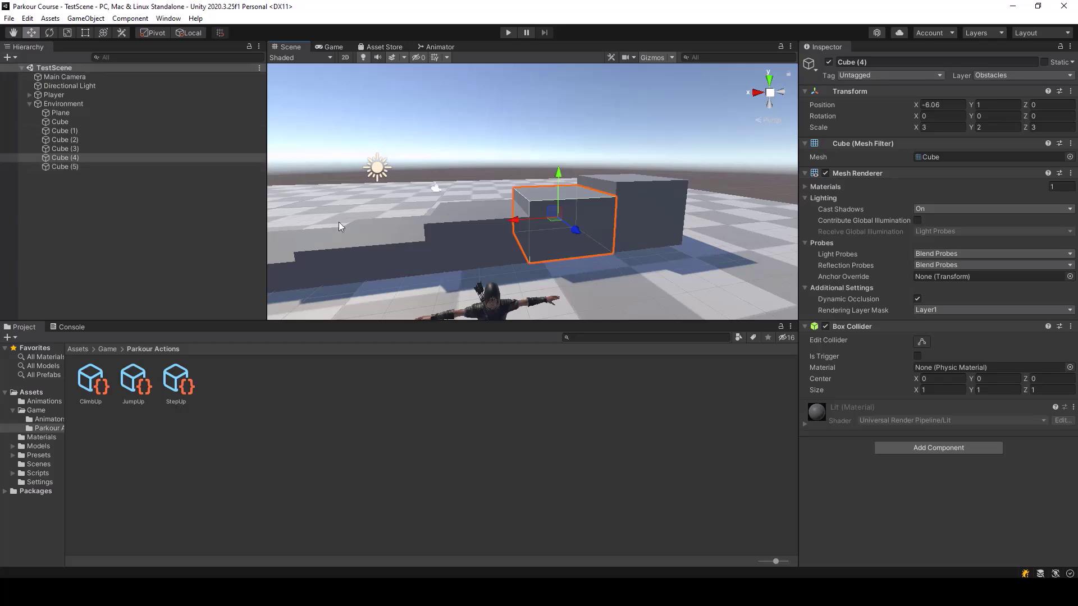
Step: Enable Rotate To Obstacle on the ClimbUp parkour action
{"action": "left_click", "coordinate": [260, 430]}
{"action": "left_click", "coordinate": [90, 384]}
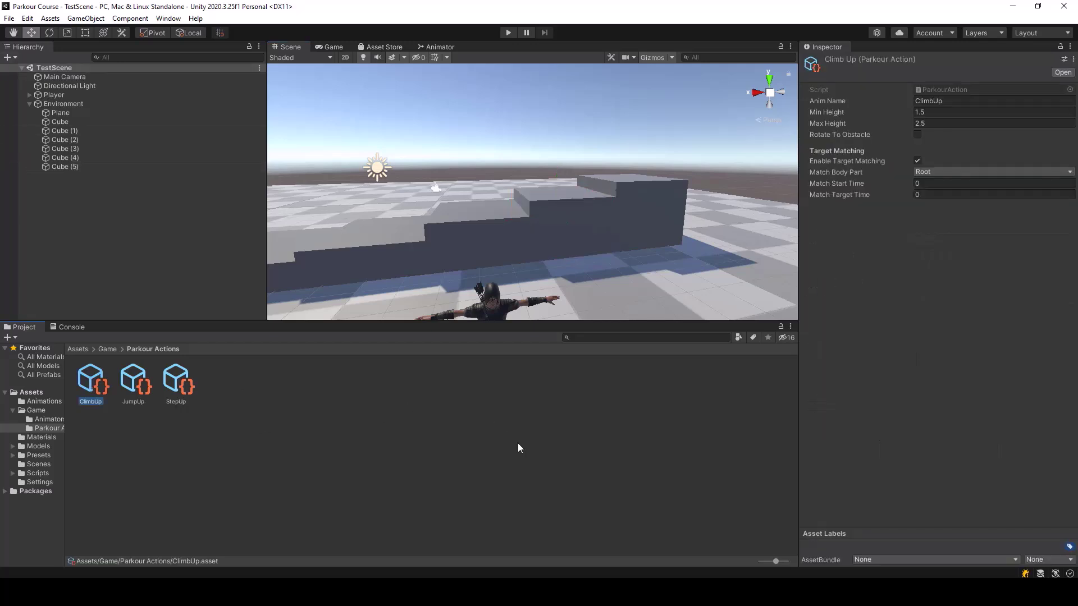
{"action": "left_click", "coordinate": [917, 135]}
Step: Scrub the WallClimb animation preview to frame 17 and examine from several angles how the hands reach for the ledge
{"action": "left_click", "coordinate": [46, 406]}
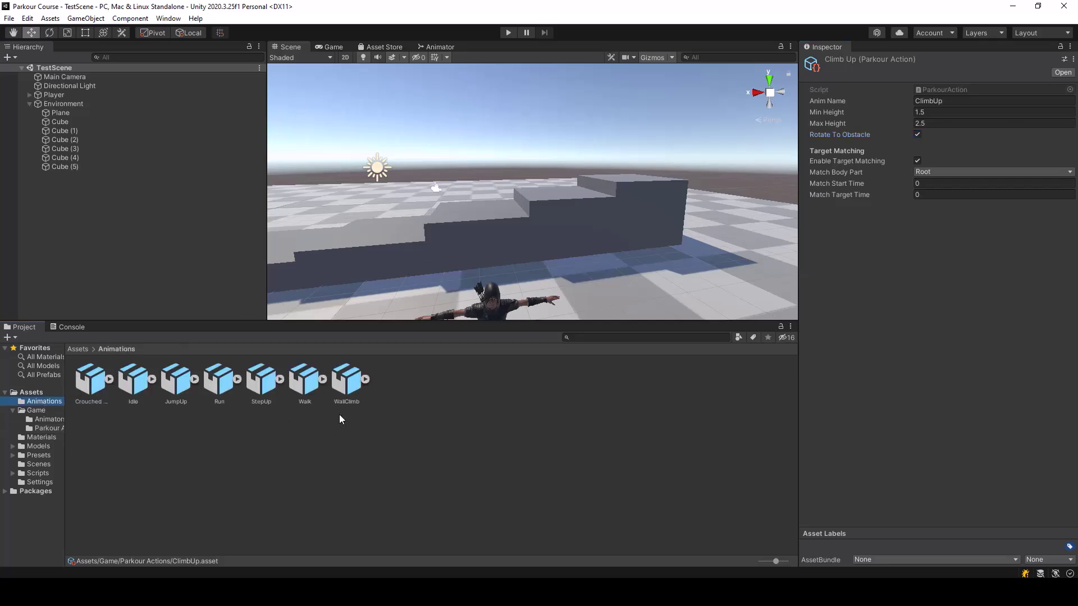
{"action": "left_click", "coordinate": [344, 386]}
{"action": "left_click_drag", "start_coordinate": [878, 463], "coordinate": [858, 366]}
{"action": "left_click_drag", "start_coordinate": [964, 463], "coordinate": [965, 426]}
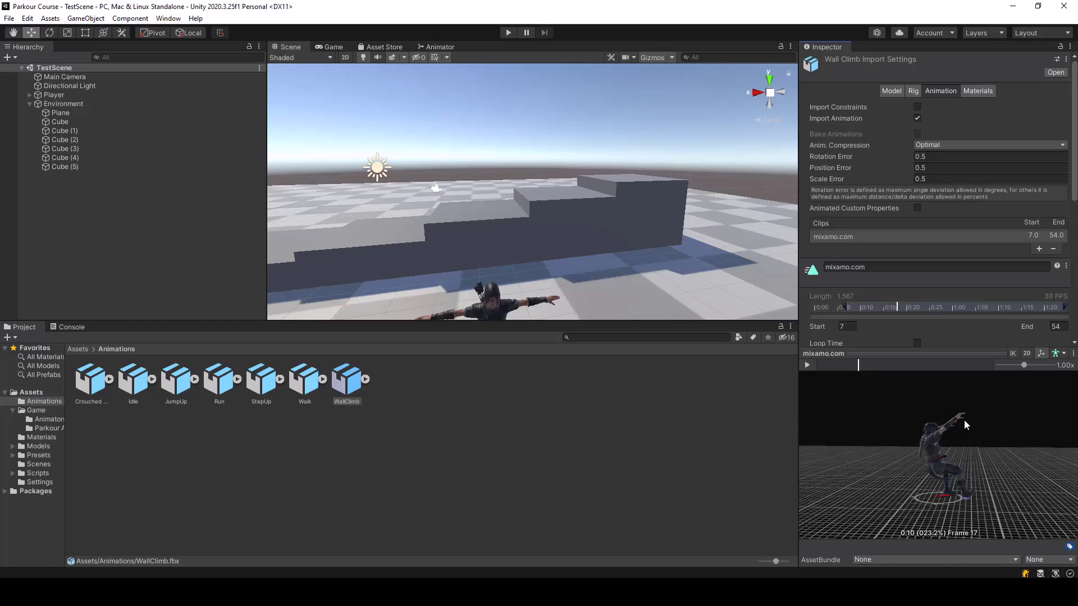
{"action": "left_click_drag", "start_coordinate": [965, 420], "coordinate": [1006, 444]}
{"action": "left_click_drag", "start_coordinate": [950, 477], "coordinate": [949, 444]}
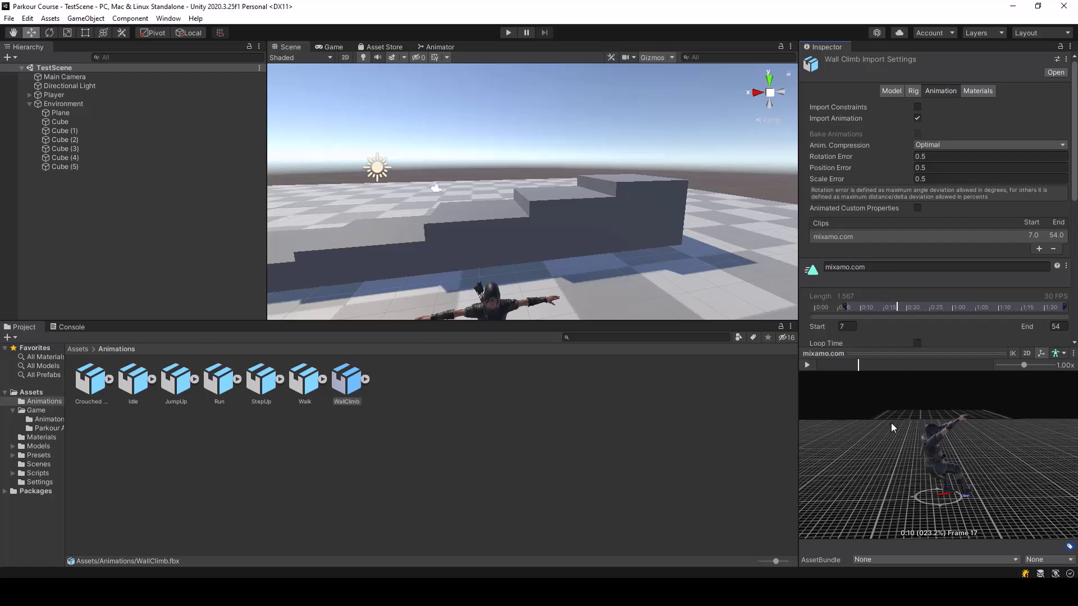
{"action": "scroll", "coordinate": [701, 206], "scroll_direction": "up", "scroll_amount": 4}
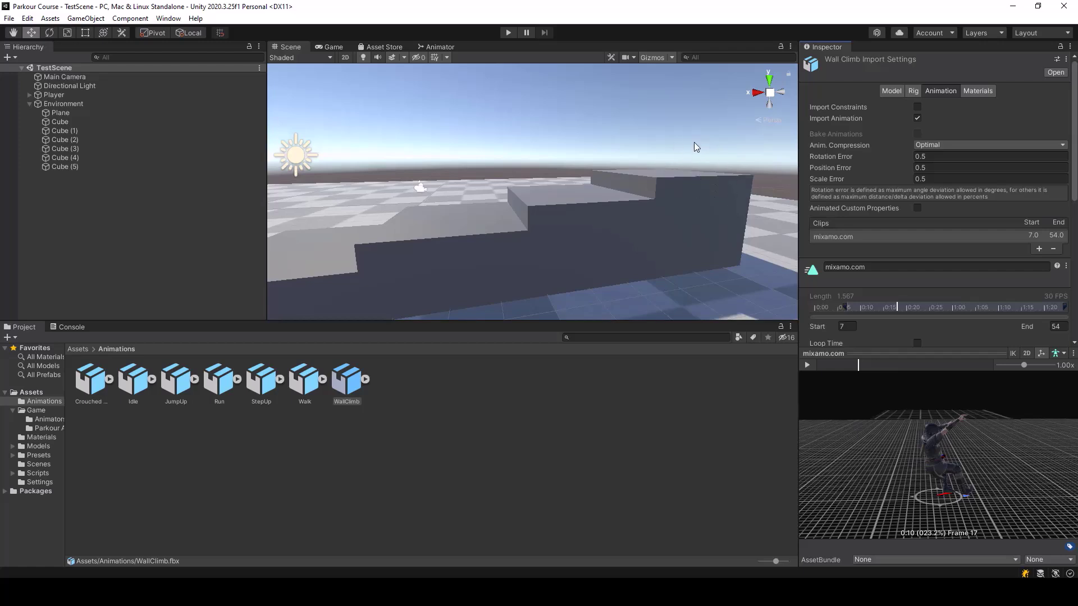
{"action": "left_click_drag", "start_coordinate": [1008, 445], "coordinate": [967, 437]}
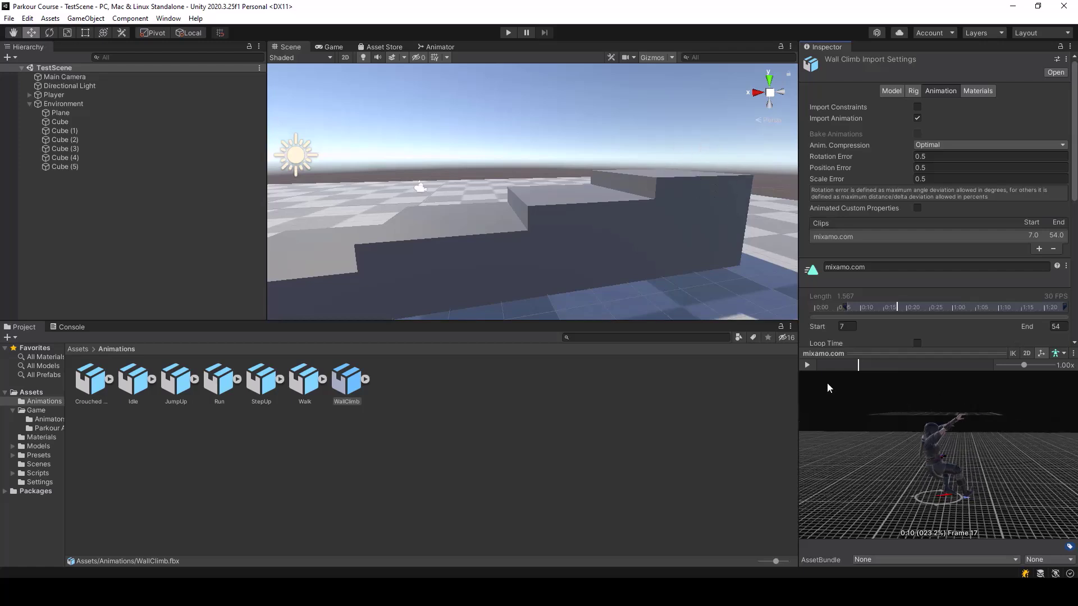
Step: Scrub the WallClimb preview between about frames 10 and 18 to examine where the hand's reaching motion starts and ends
{"action": "left_click_drag", "start_coordinate": [859, 364], "coordinate": [858, 364]}
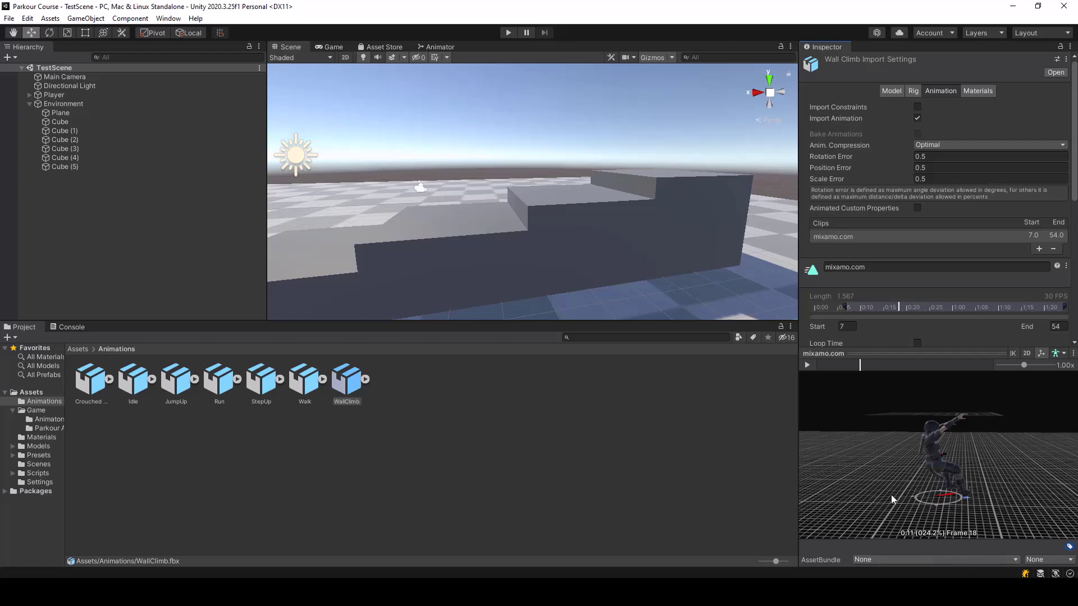
{"action": "left_click_drag", "start_coordinate": [862, 366], "coordinate": [831, 365]}
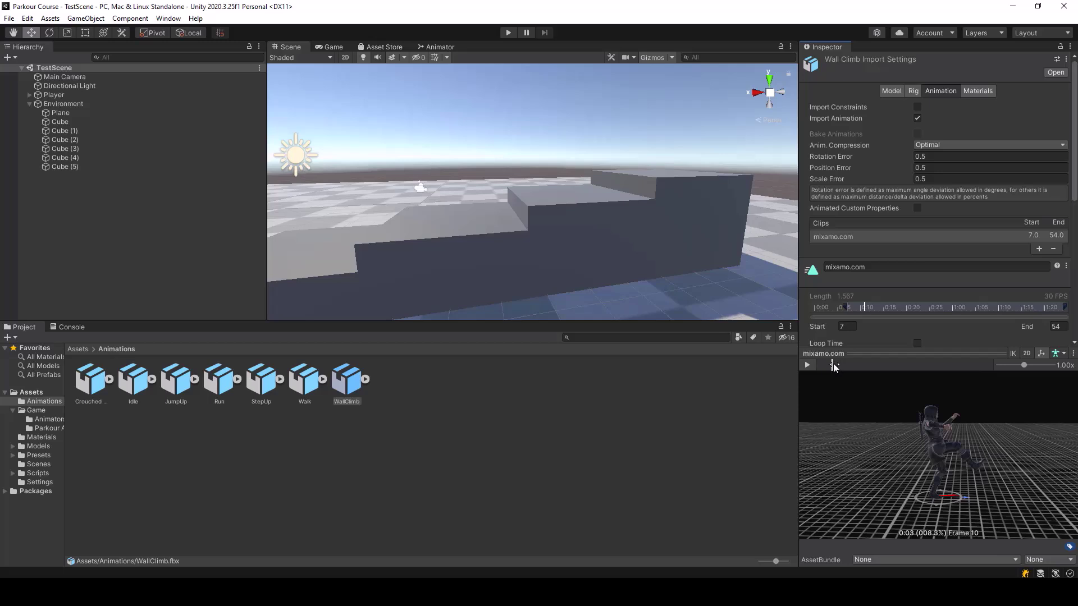
{"action": "left_click_drag", "start_coordinate": [830, 365], "coordinate": [839, 365]}
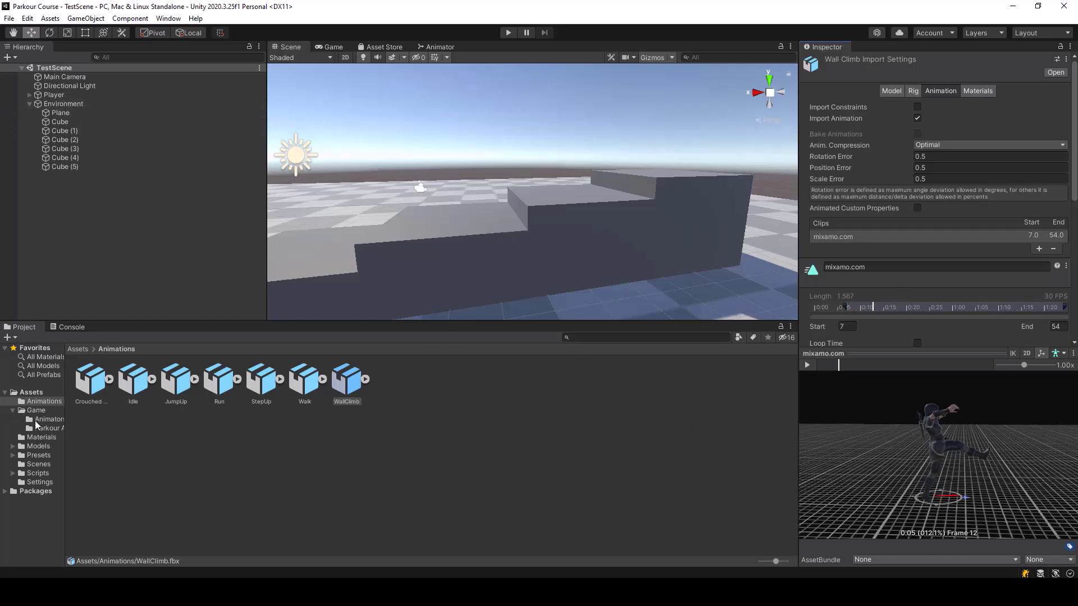
Step: Set the ClimbUp parkour action's Match Body Part to Right Hand
{"action": "left_click", "coordinate": [47, 429]}
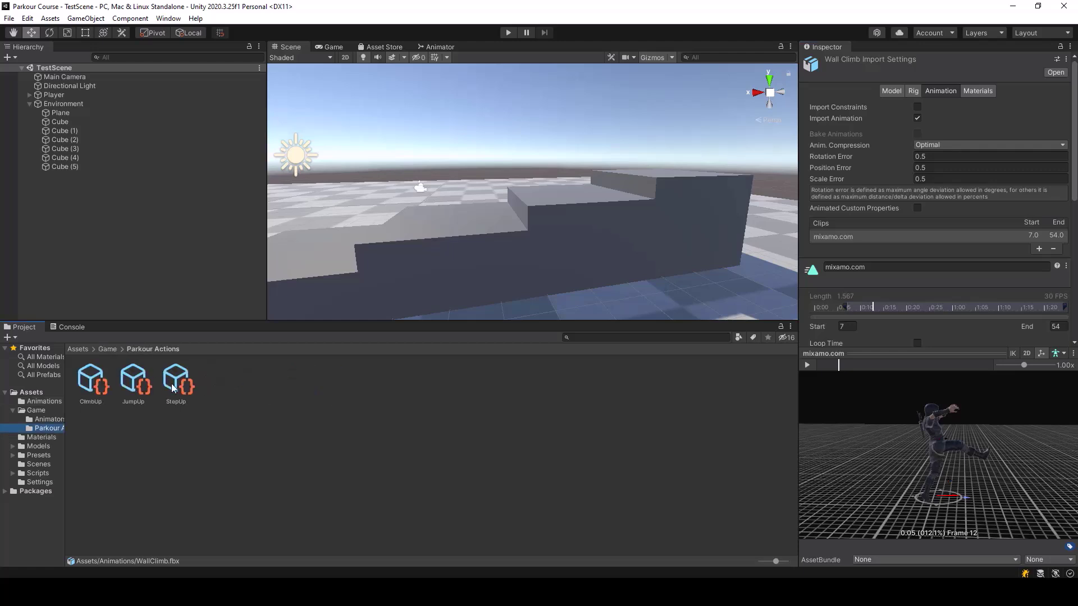
{"action": "left_click", "coordinate": [94, 384]}
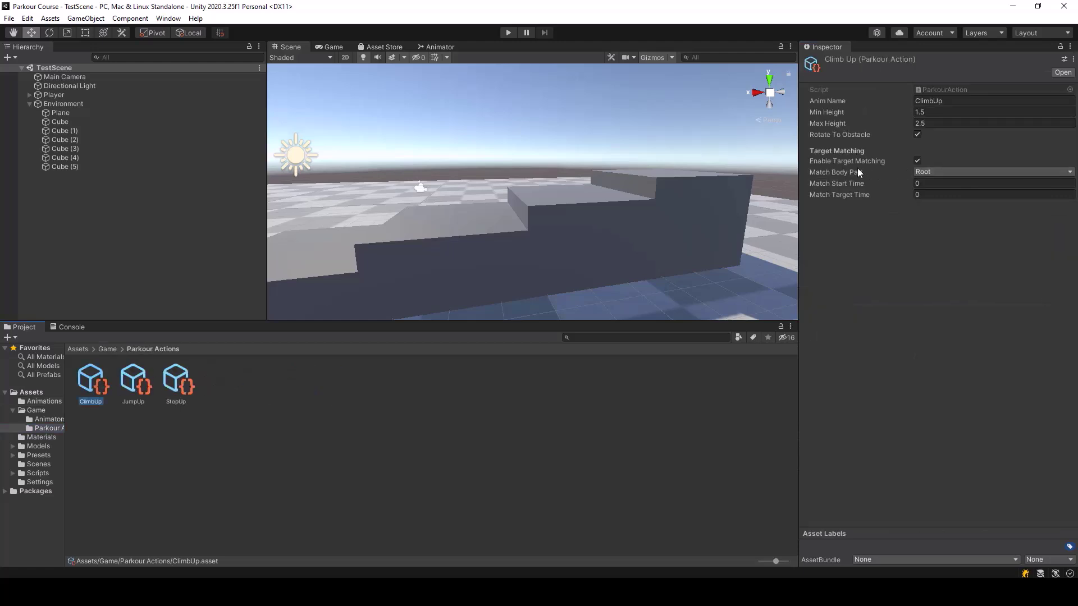
{"action": "left_click", "coordinate": [951, 170]}
{"action": "left_click", "coordinate": [955, 247]}
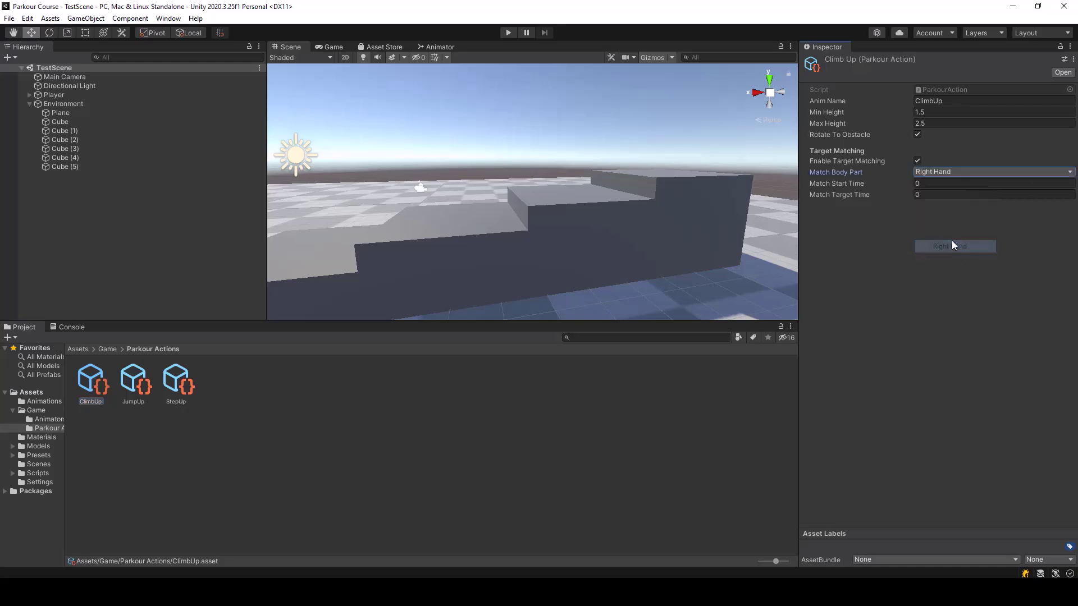
Step: Set ClimbUp's Match Start Time to 0.08 and Match Target Time to 0.24
{"action": "left_click", "coordinate": [927, 184]}
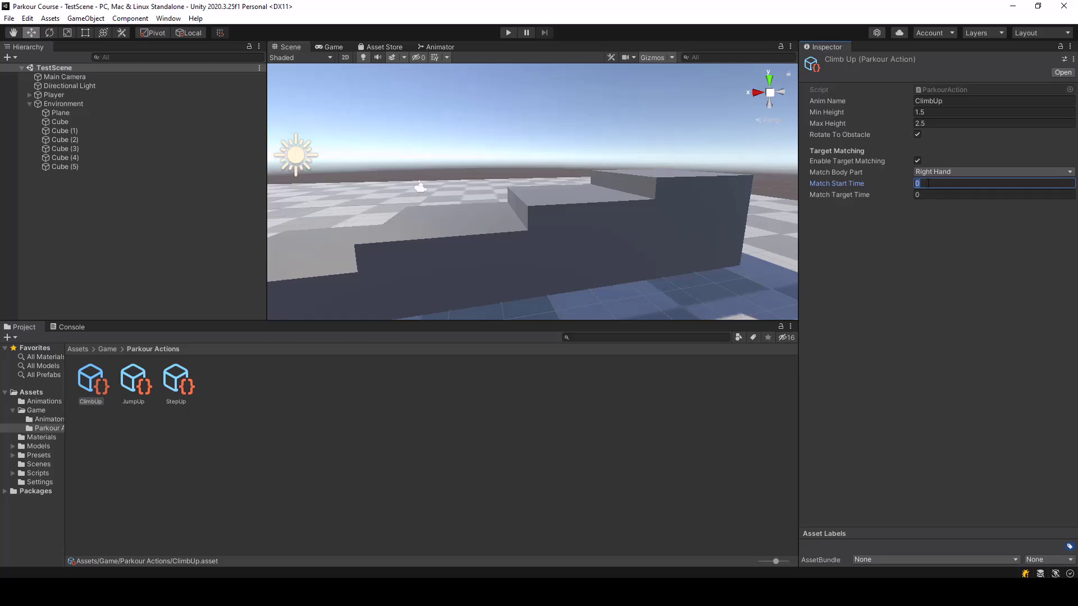
{"action": "key", "text": "BackSpace"}
{"action": "type", "text": "0.08"}
{"action": "left_click", "coordinate": [933, 195]}
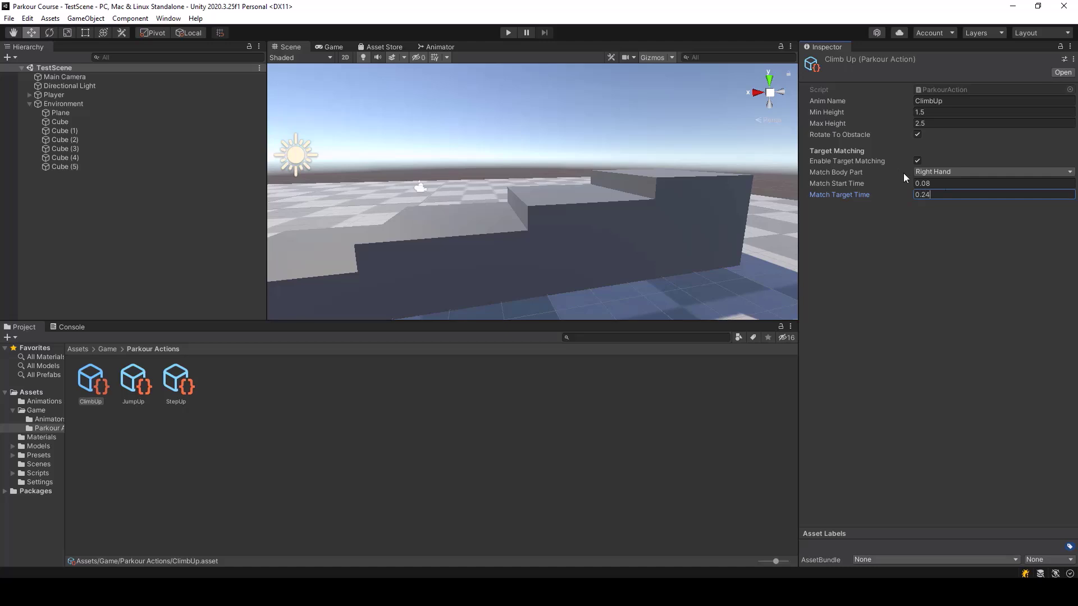
Step: Save the ClimbUp settings, then add ClimbUp as a third entry in the Player's Parkour Actions and save the scene
{"action": "left_click", "coordinate": [889, 280]}
{"action": "key", "text": "ctrl+s"}
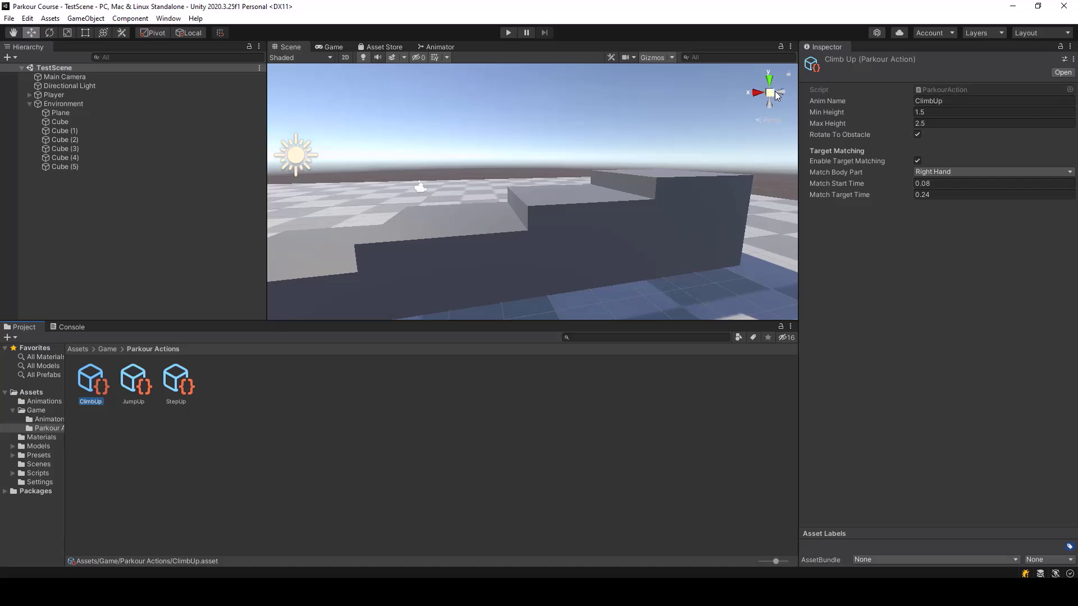
{"action": "left_click", "coordinate": [54, 94]}
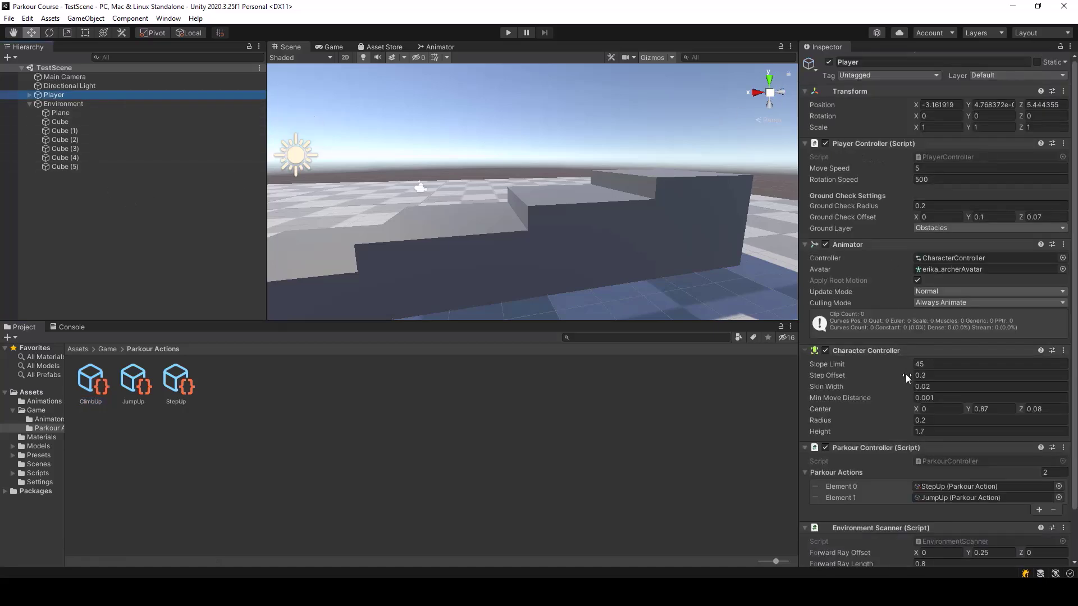
{"action": "scroll", "coordinate": [908, 379], "scroll_direction": "down", "scroll_amount": 2}
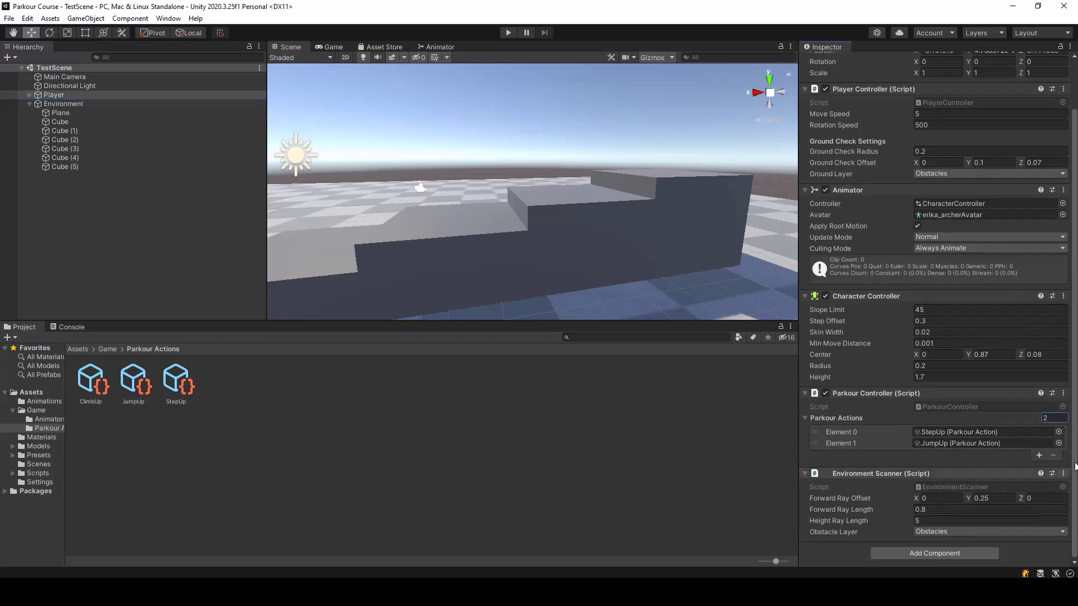
{"action": "left_click", "coordinate": [1039, 456]}
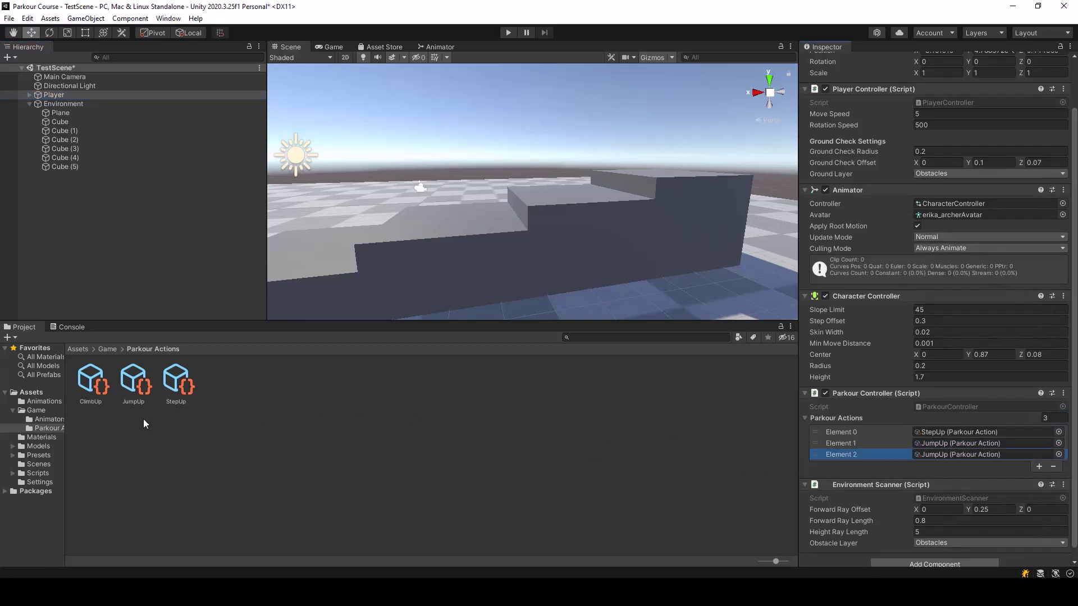
{"action": "left_click_drag", "start_coordinate": [192, 418], "coordinate": [965, 455]}
{"action": "key", "text": "ctrl+s"}
Step: Play the scene and climb the character from the ground onto the second-highest block to check the climb animation
{"action": "left_click", "coordinate": [509, 32]}
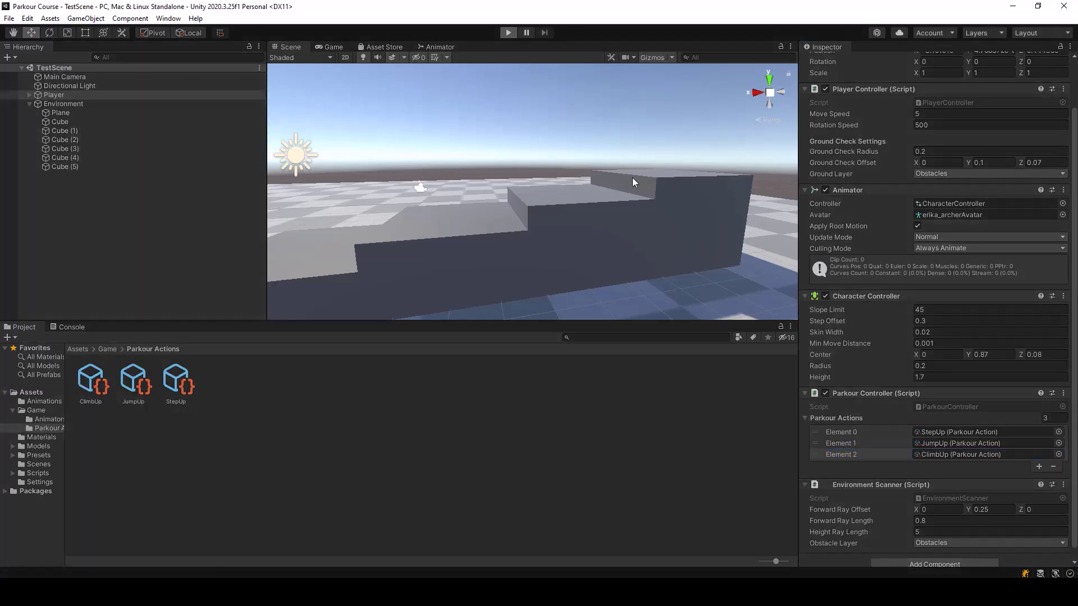
{"action": "key", "text": "w"}
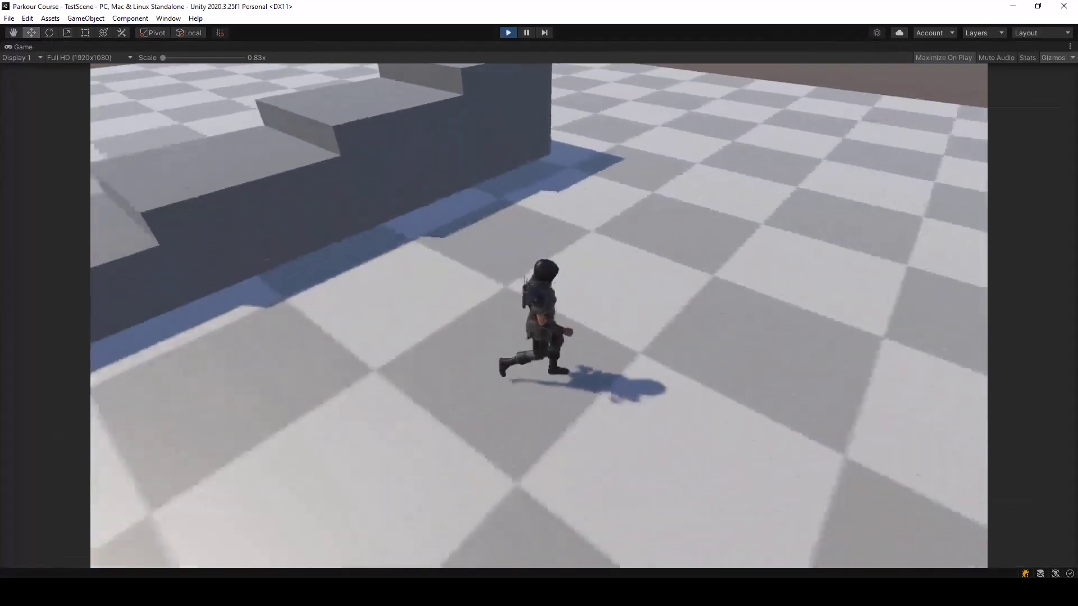
{"action": "key", "text": "s"}
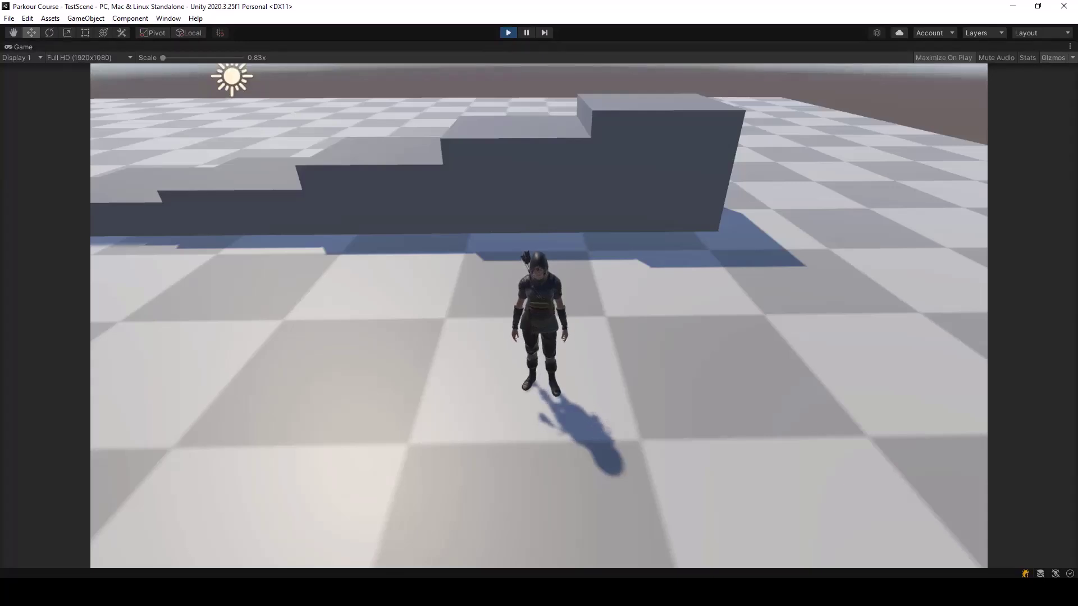
{"action": "key", "text": "w"}
{"action": "key", "text": "space"}
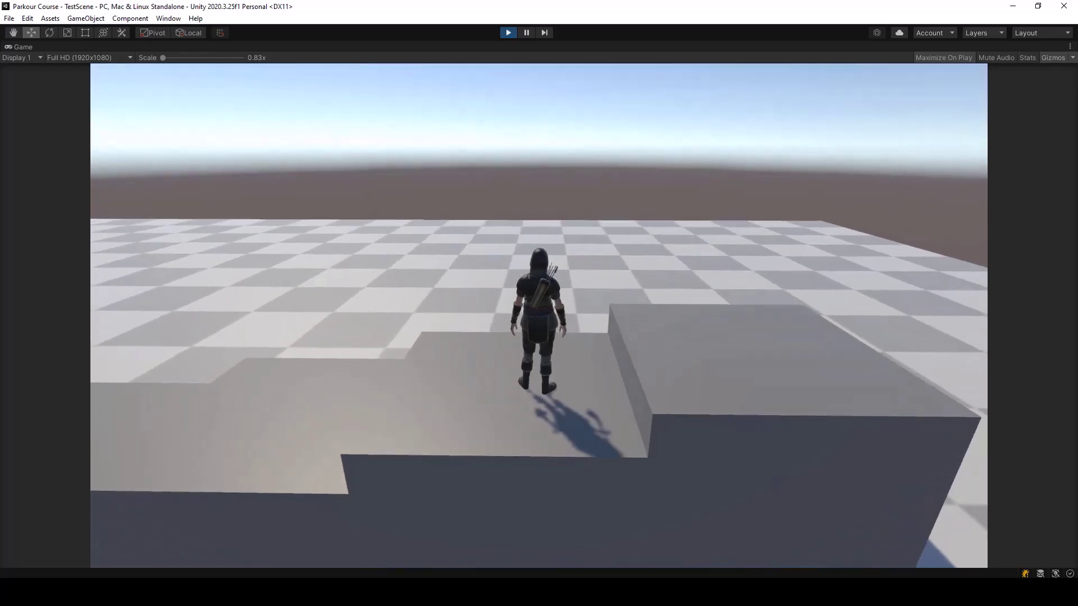
{"action": "key", "text": "s"}
{"action": "key", "text": "w"}
{"action": "key", "text": "space"}
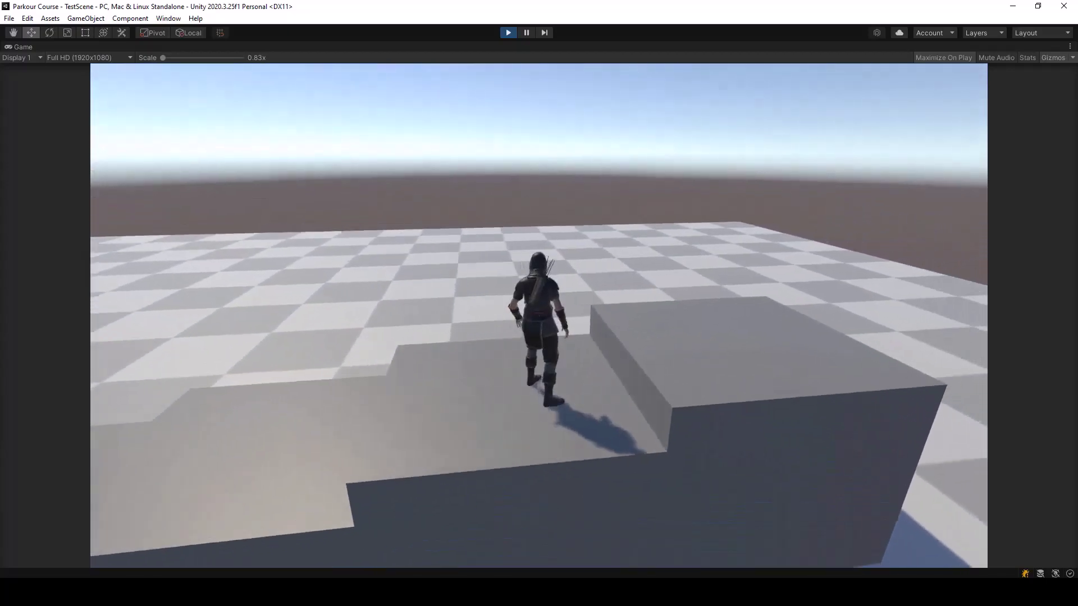
Step: Bring the character back down, repeat the climb onto the second-highest block, and stop the play test
{"action": "key", "text": "a"}
{"action": "key", "text": "s"}
{"action": "key", "text": "d"}
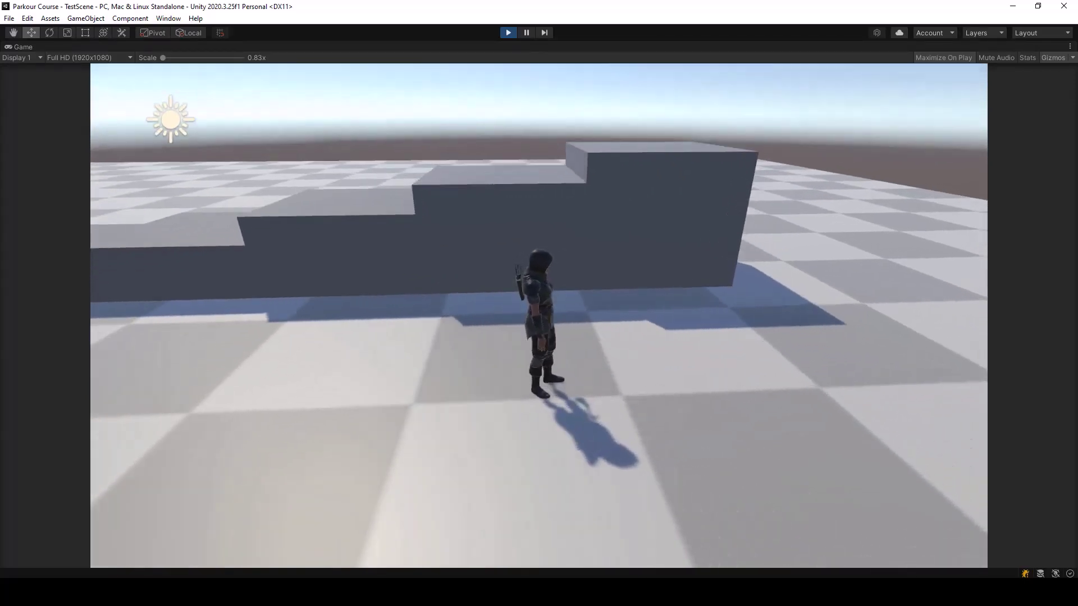
{"action": "key", "text": "w"}
{"action": "key", "text": "space"}
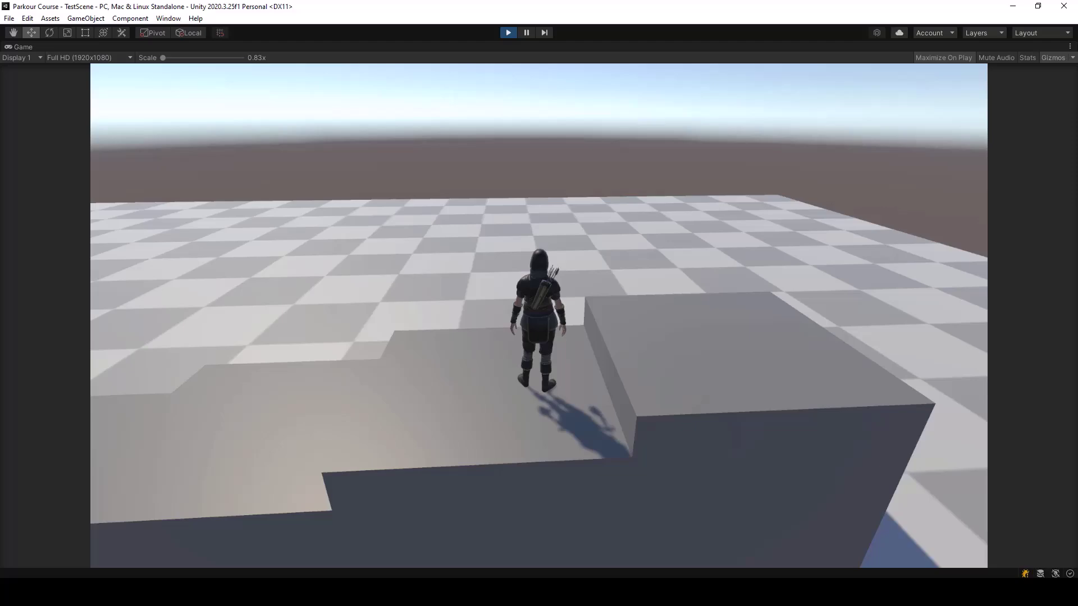
{"action": "key", "text": "Escape"}
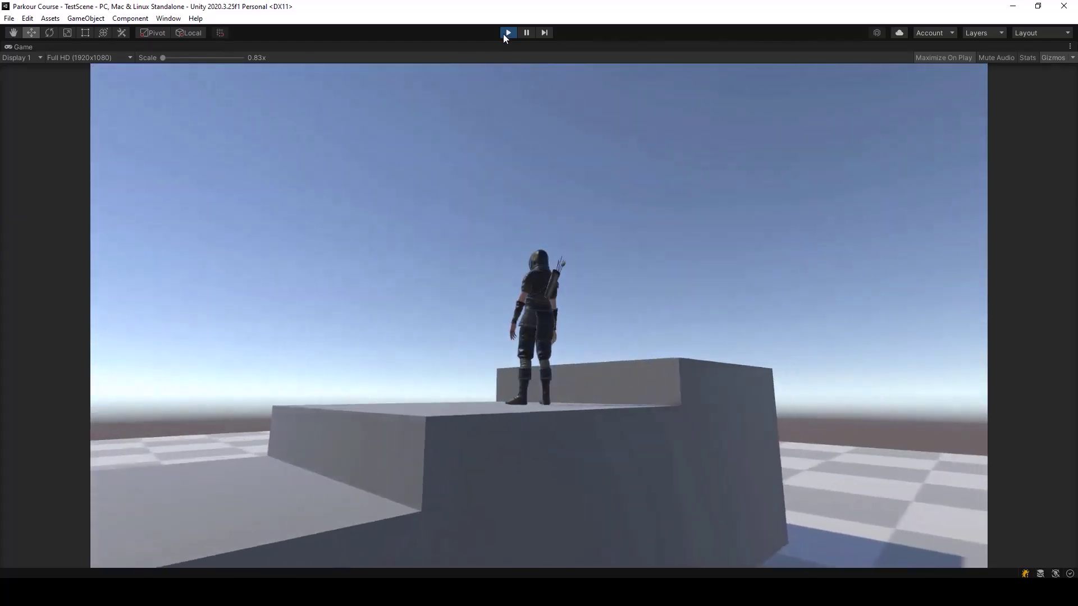
{"action": "left_click", "coordinate": [504, 34]}
Step: Switch to Visual Studio, change the MatchTargetWeightMask position vector in ParkourController.cs to Vector3(0, 1, 1), and save the script
{"action": "key", "text": "alt+Tab"}
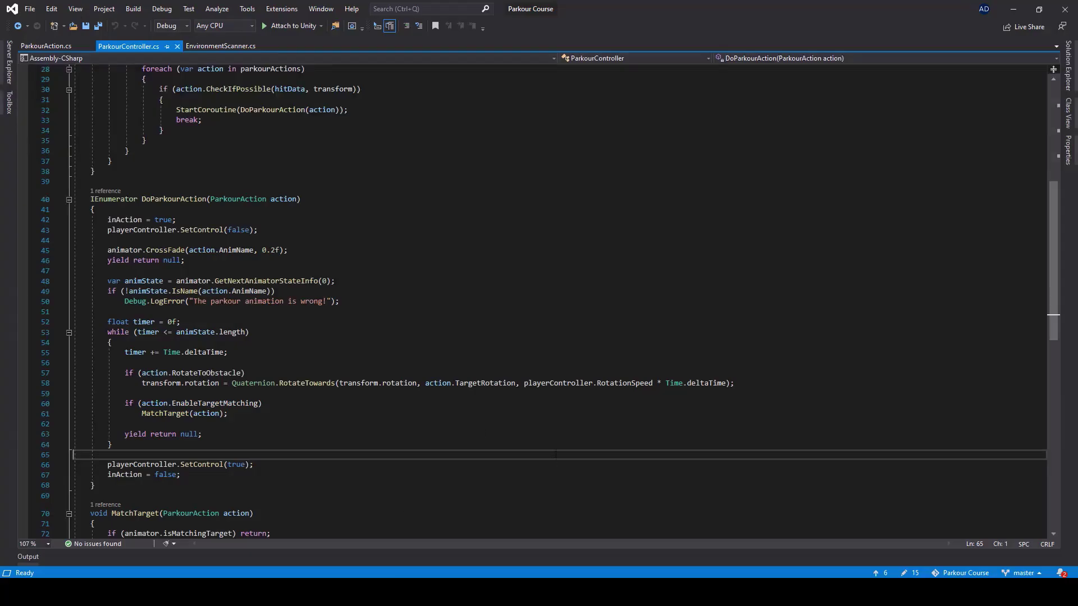
{"action": "scroll", "coordinate": [556, 454], "scroll_direction": "down", "scroll_amount": 7}
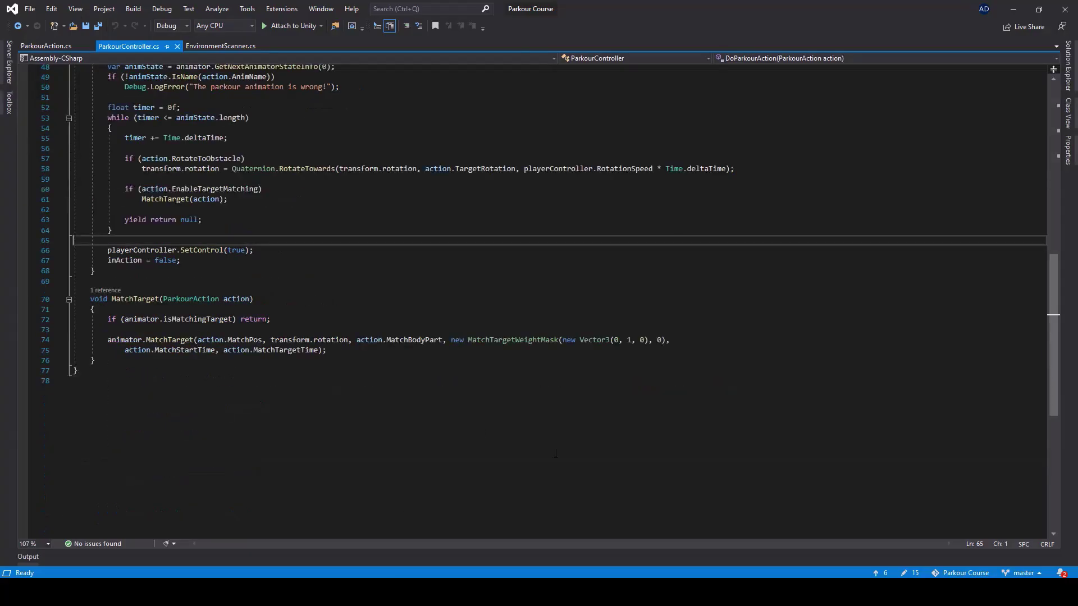
{"action": "double_click", "coordinate": [628, 340]}
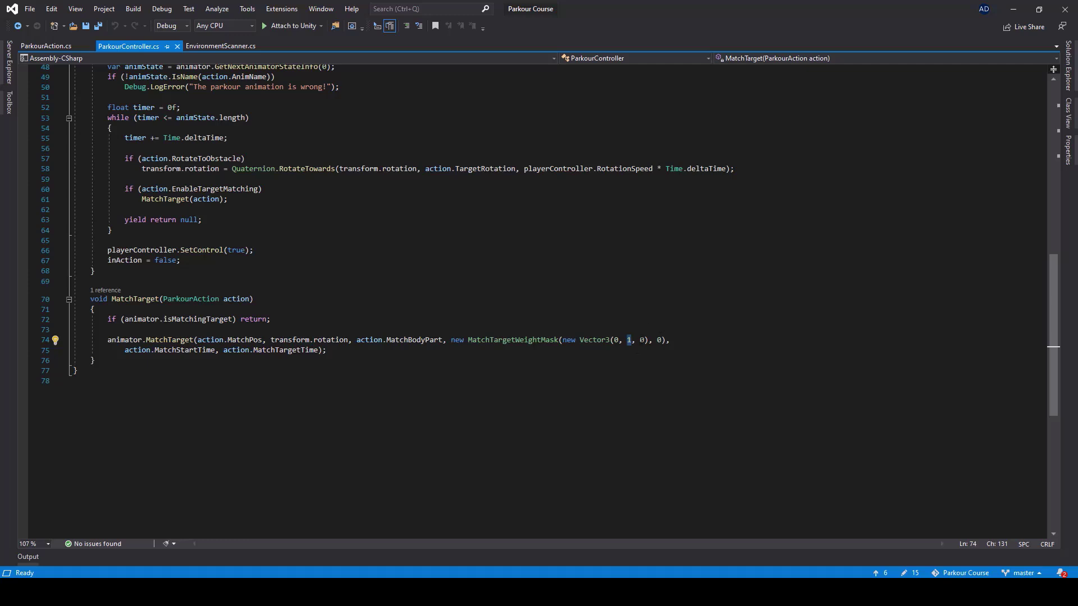
{"action": "left_click", "coordinate": [644, 340]}
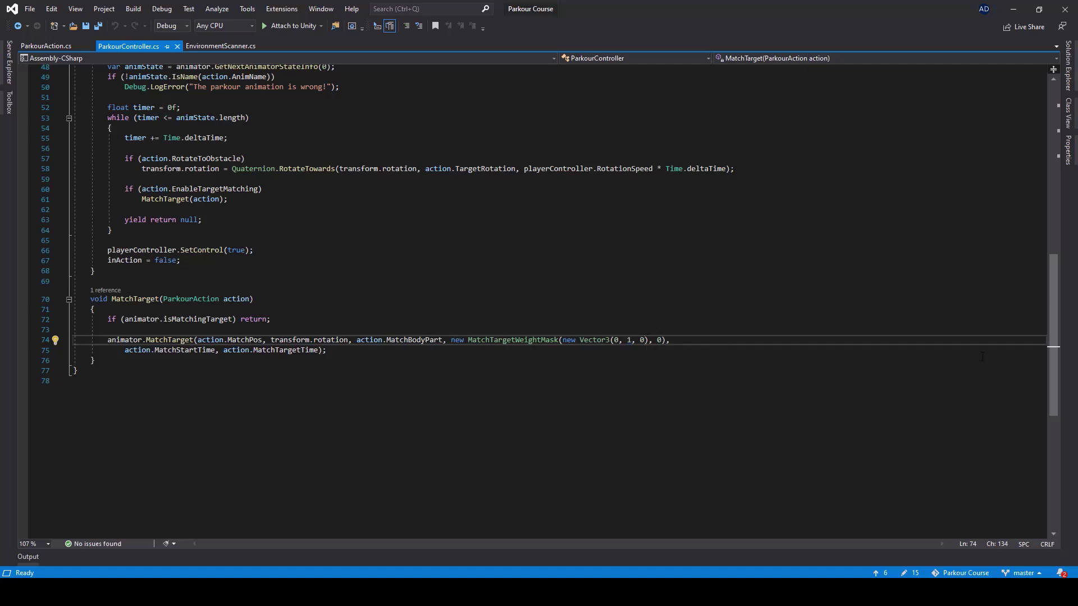
{"action": "key", "text": "BackSpace"}
{"action": "type", "text": "1"}
{"action": "key", "text": "ctrl+s"}
Step: Return to Unity, play the scene, and climb the second-highest and the highest block from the front to test the new weight mask
{"action": "key", "text": "alt+Tab"}
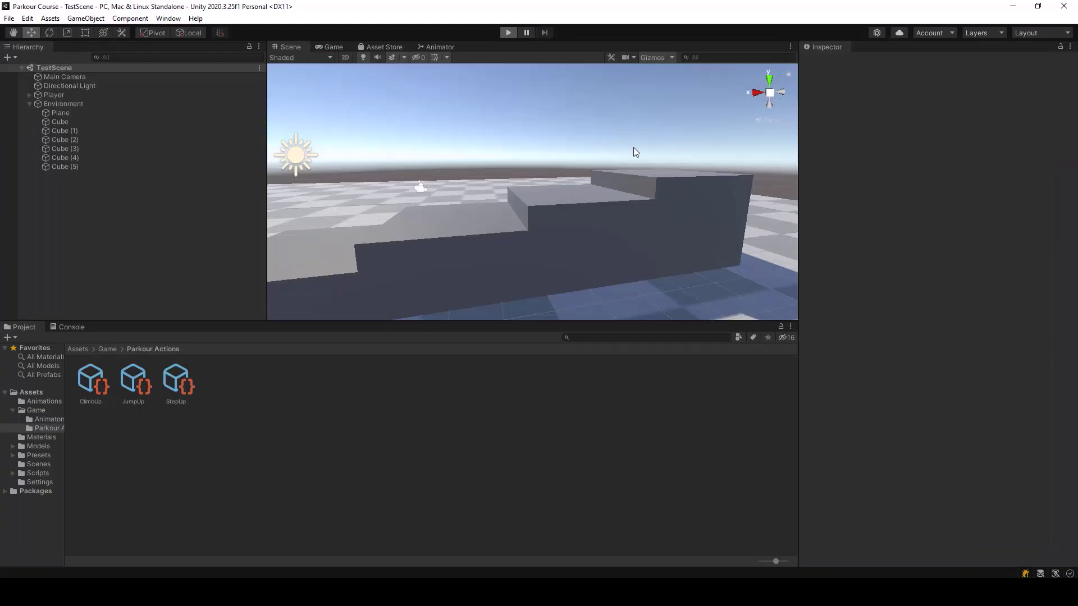
{"action": "key", "text": "ctrl+p"}
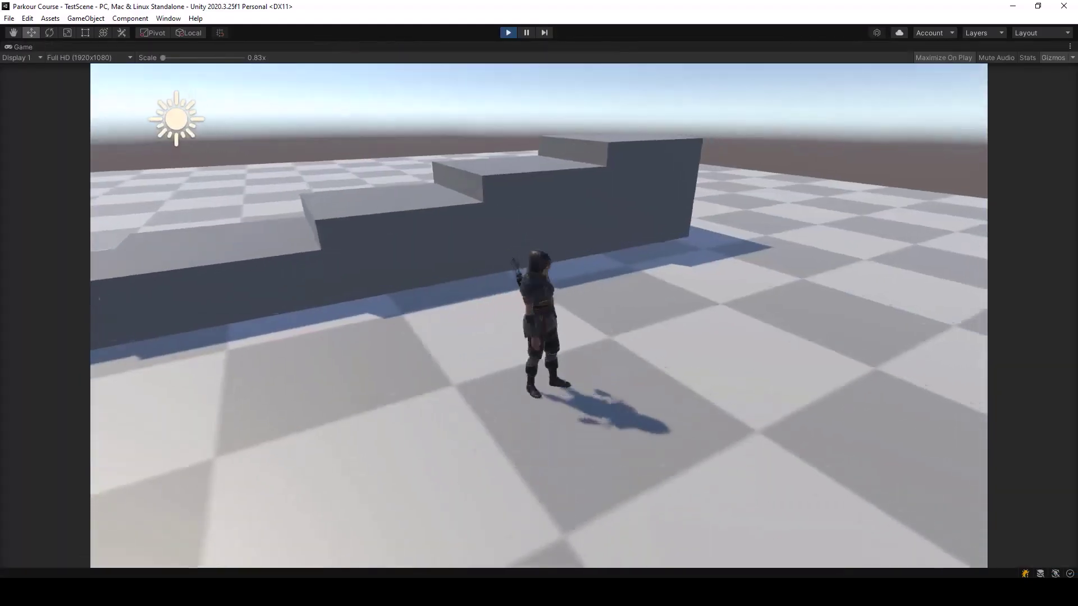
{"action": "key", "text": "w"}
{"action": "key", "text": "space"}
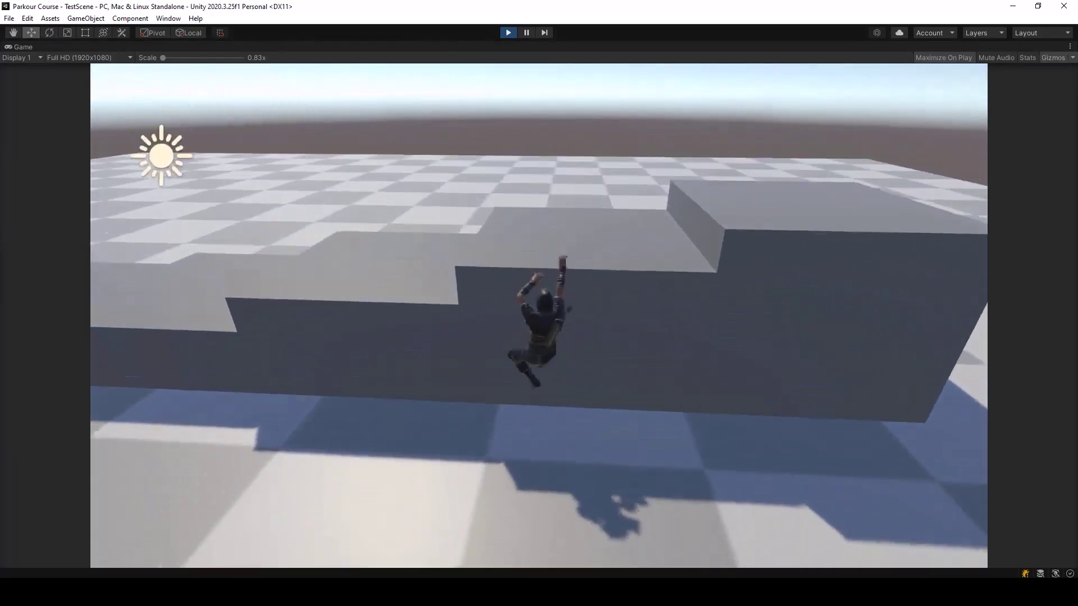
{"action": "key", "text": "s"}
{"action": "key", "text": "d"}
{"action": "key", "text": "w"}
{"action": "key", "text": "space"}
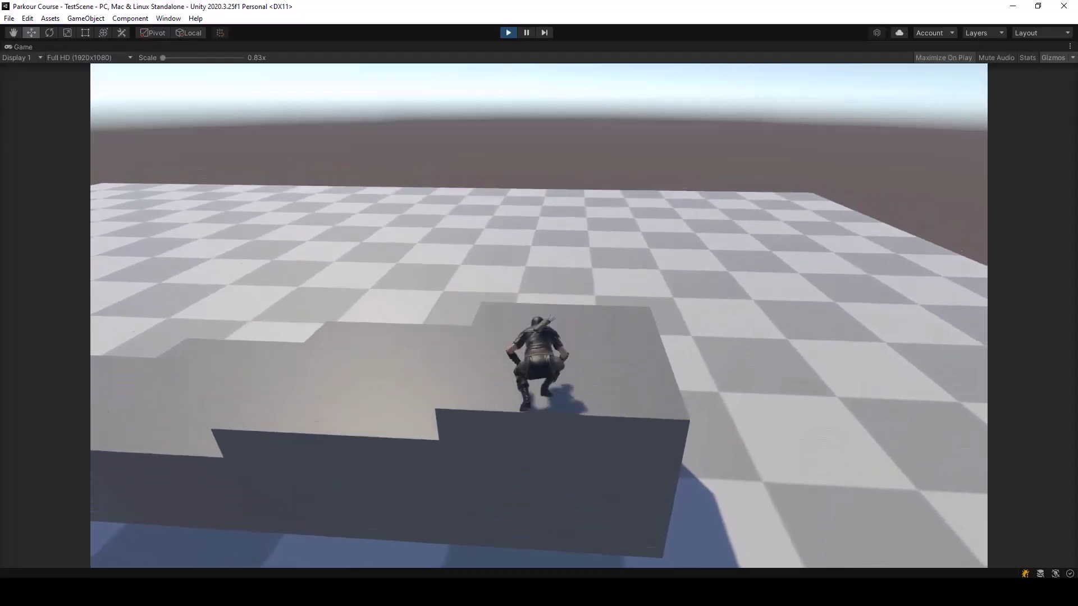
Step: Run the character off the highest block and climb it again from its end side
{"action": "key", "text": "d"}
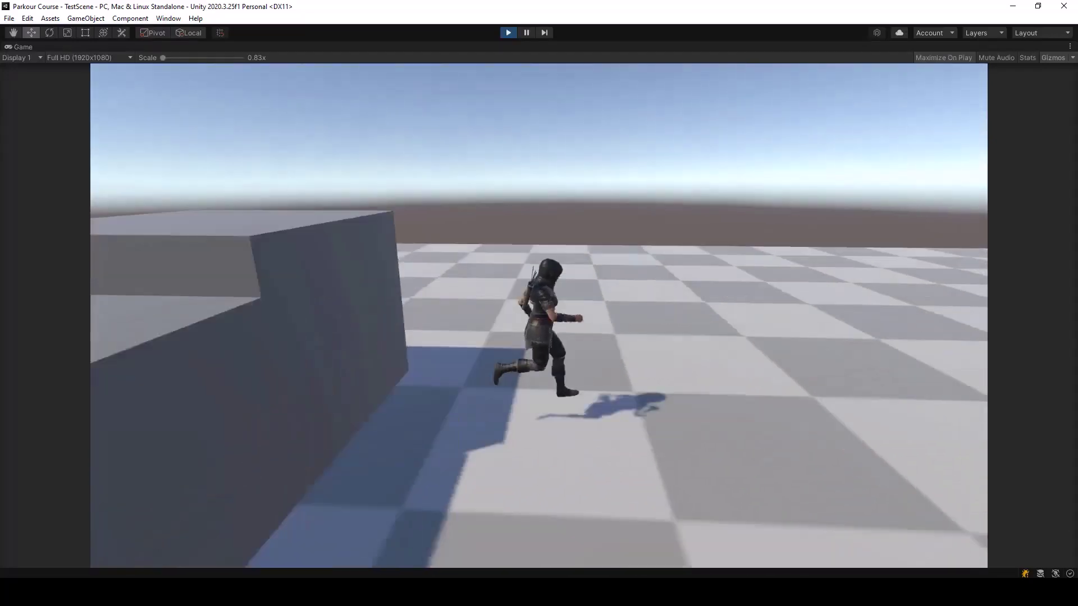
{"action": "key", "text": "a"}
{"action": "key", "text": "w"}
{"action": "key", "text": "space"}
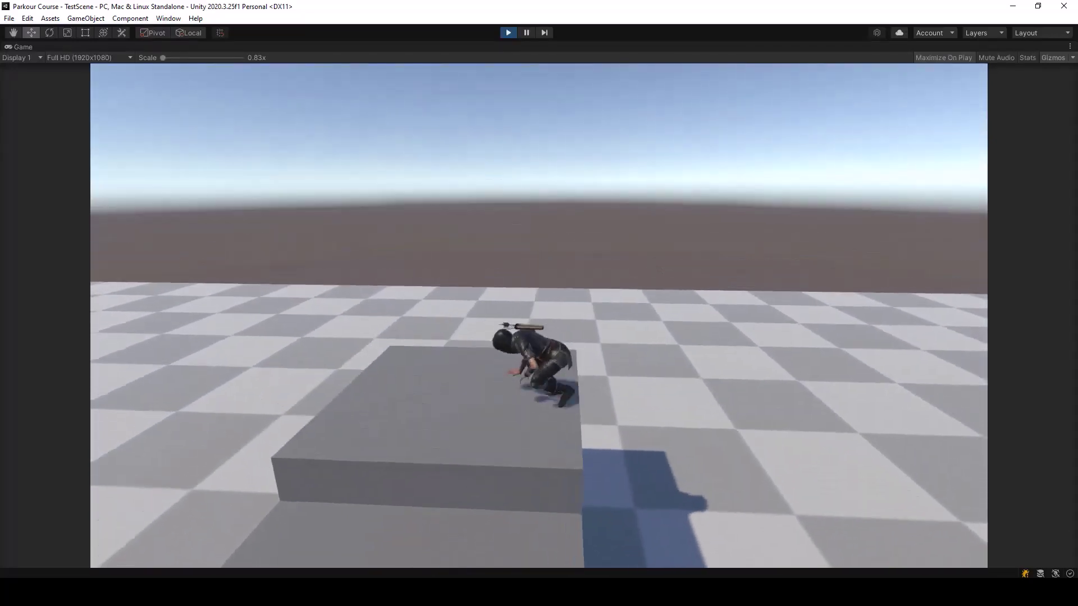
{"action": "key", "text": "w"}
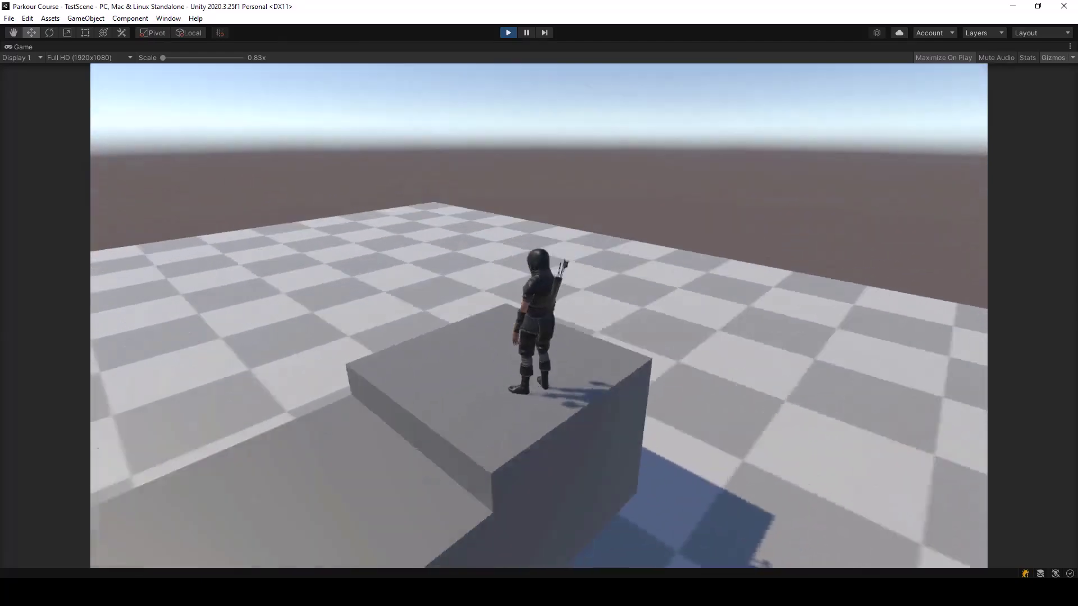
Step: Run the character around to the low blocks, step up onto one from the side, and end the play test
{"action": "key", "text": "s"}
{"action": "key", "text": "a"}
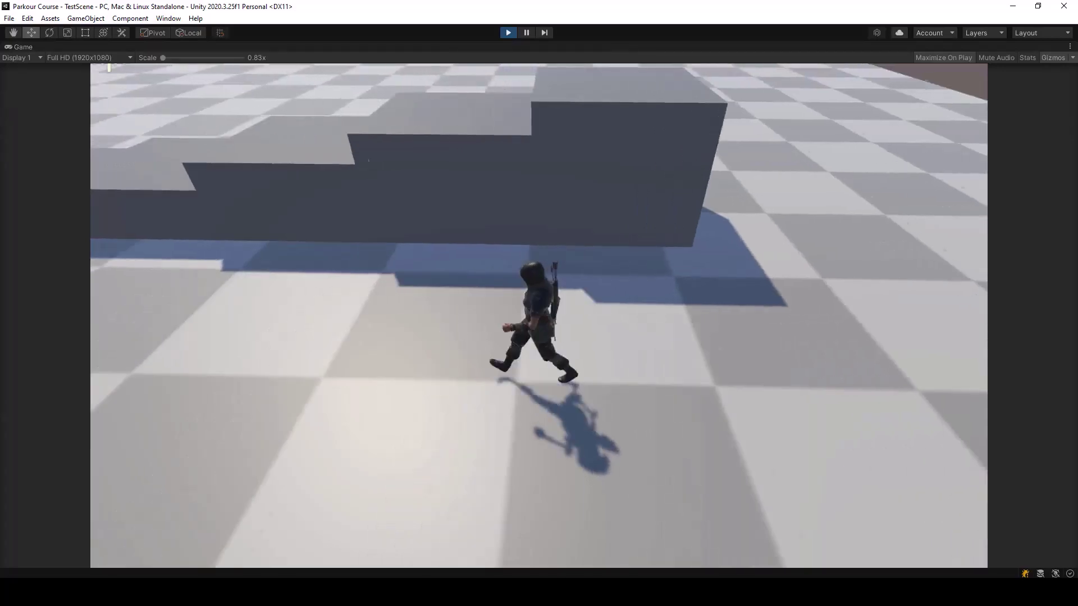
{"action": "key", "text": "d"}
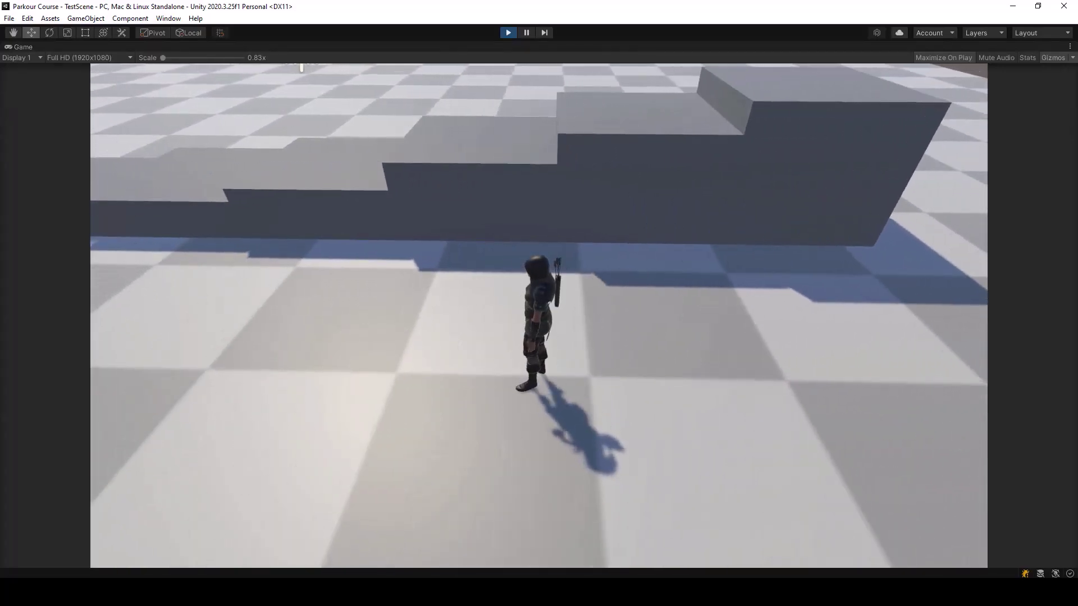
{"action": "key", "text": "a"}
{"action": "key", "text": "a"}
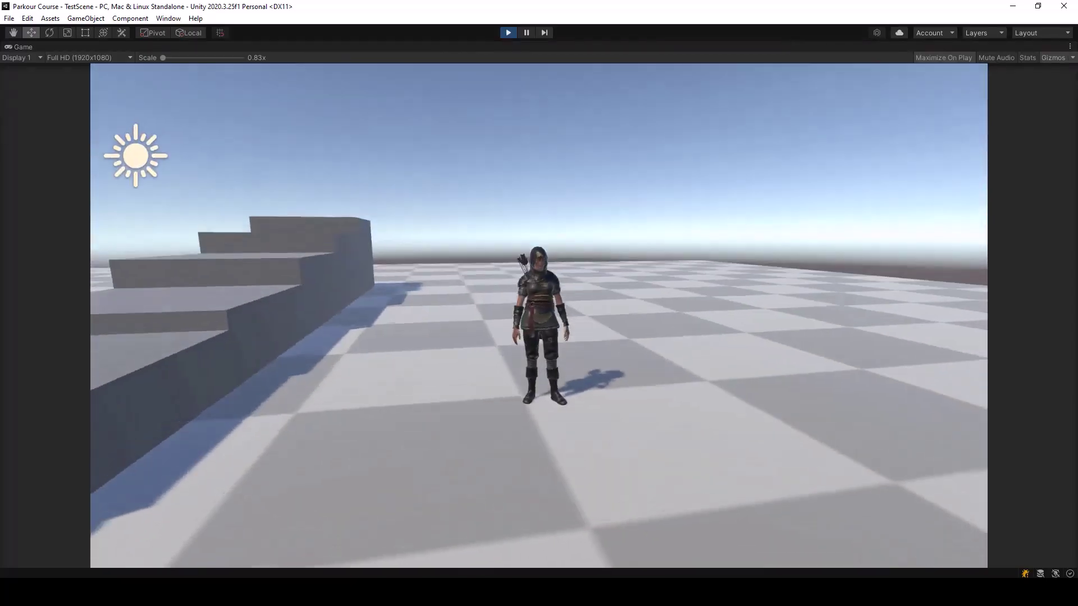
{"action": "key", "text": "s"}
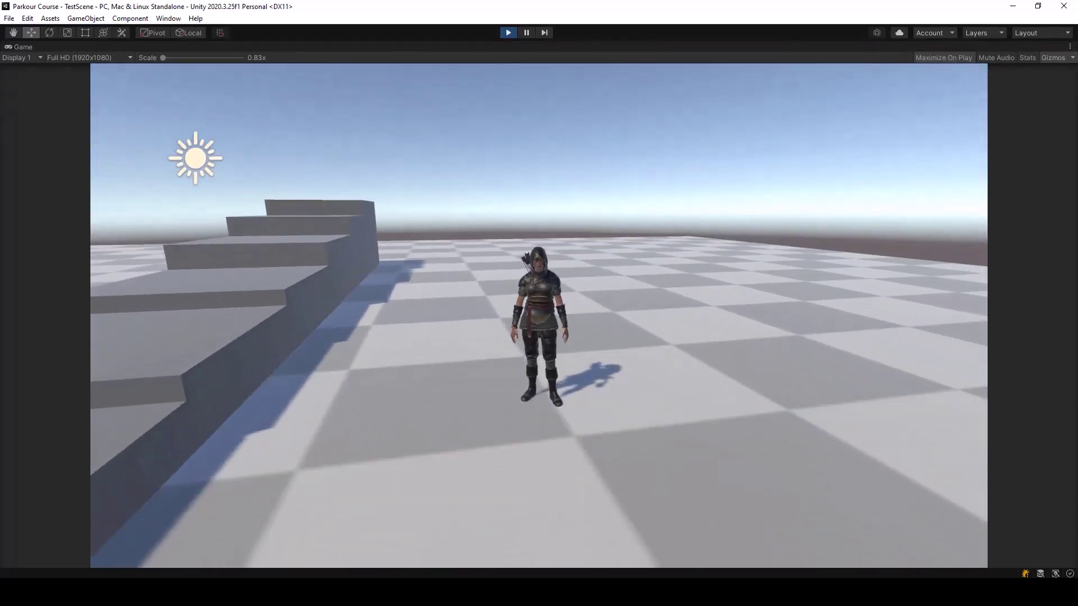
{"action": "key", "text": "a"}
{"action": "key", "text": "space"}
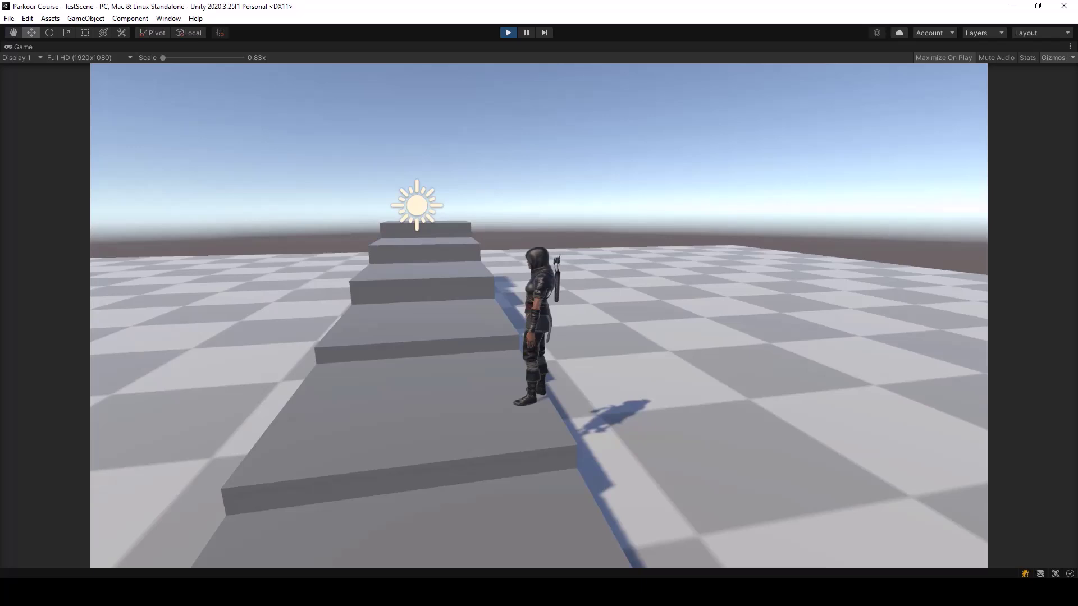
{"action": "key", "text": "Escape"}
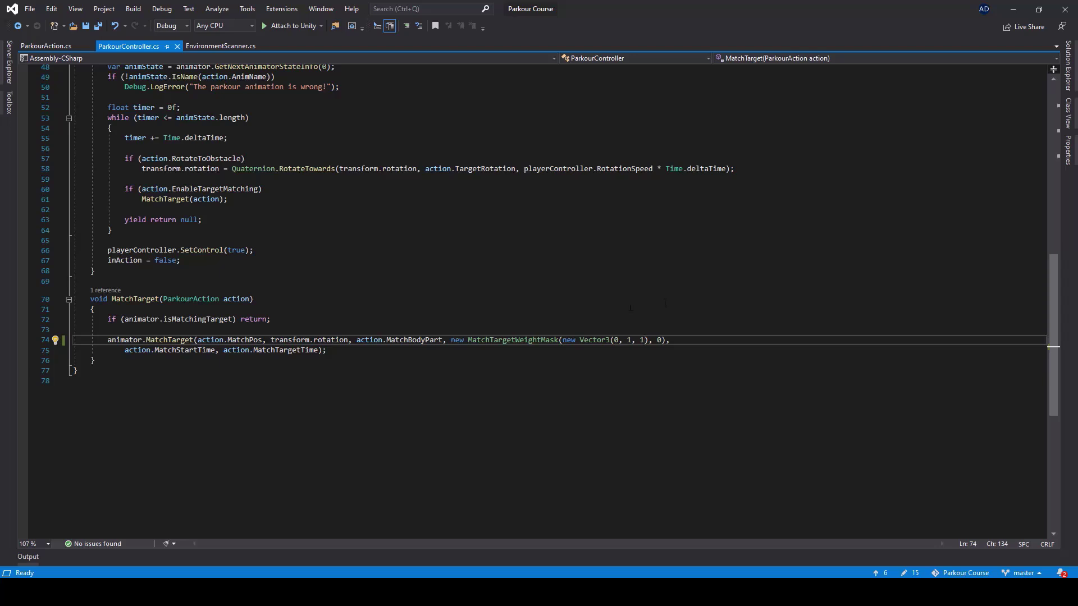
Step: Declare a serialized Vector3 field named matchPosWeigth below matchTargetTime in ParkourAction.cs
{"action": "left_click_drag", "start_coordinate": [563, 340], "coordinate": [645, 340]}
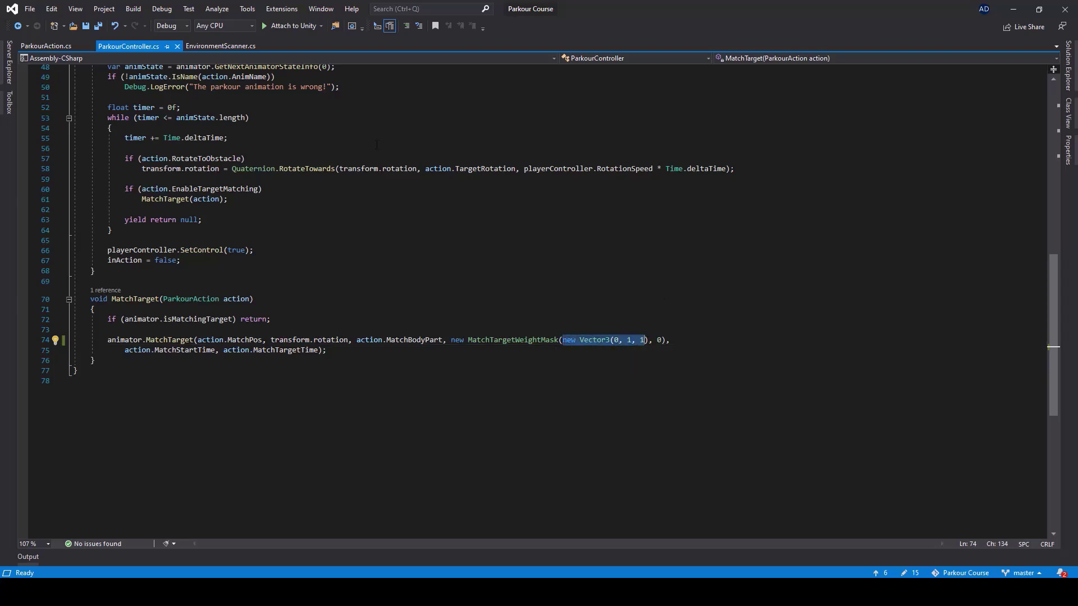
{"action": "left_click", "coordinate": [34, 49]}
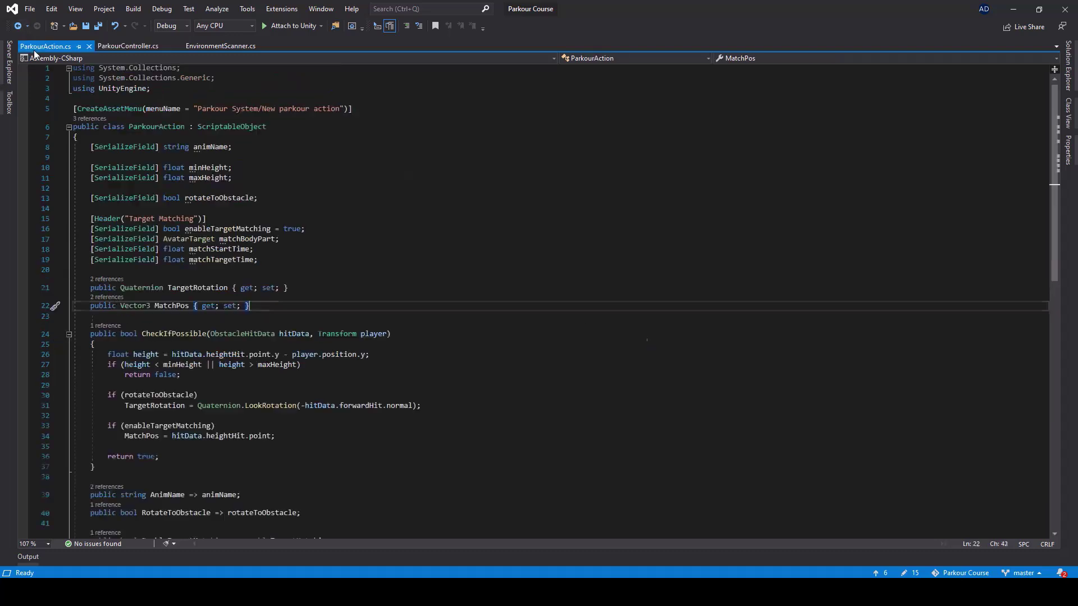
{"action": "left_click", "coordinate": [270, 259]}
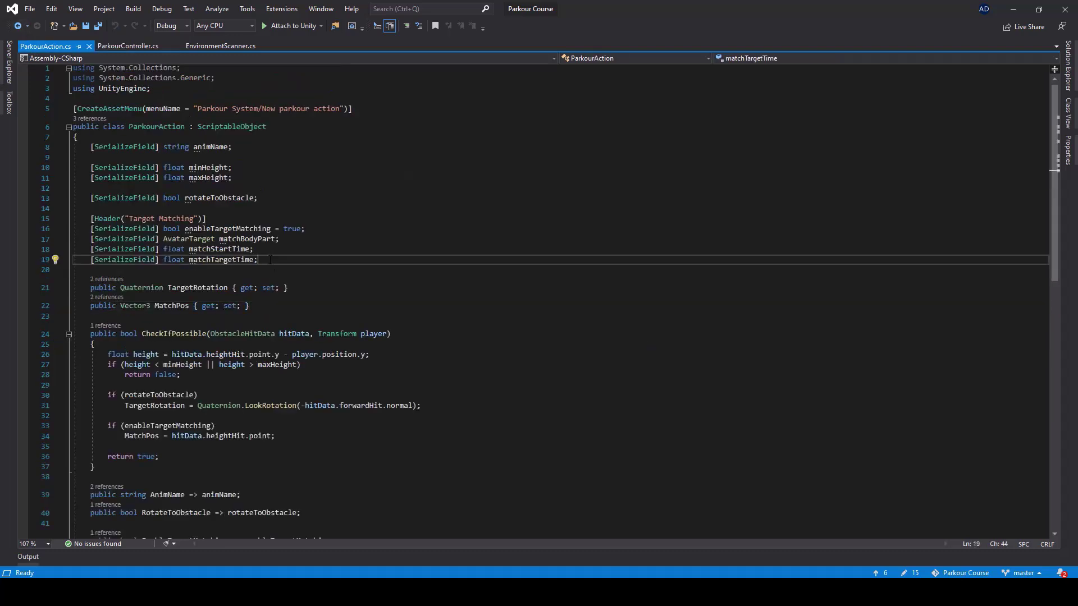
{"action": "key", "text": "Return"}
{"action": "type", "text": "[Se"}
{"action": "key", "text": "Down"}
{"action": "key", "text": "Tab"}
{"action": "type", "text": "] Vector3"}
{"action": "key", "text": "Tab"}
{"action": "type", "text": "matchPosWi"}
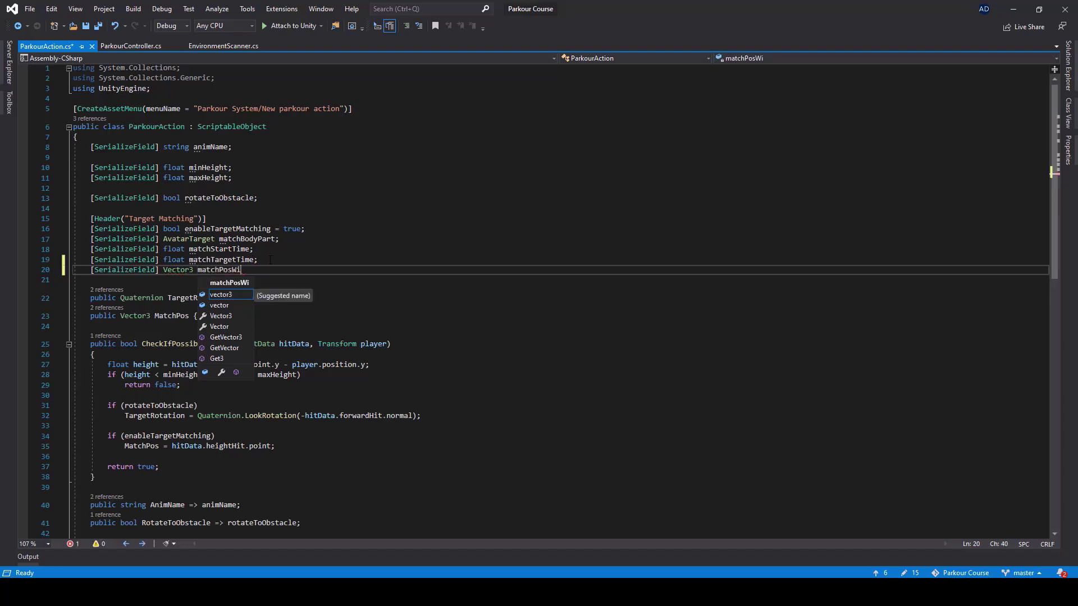
{"action": "key", "text": "BackSpace"}
{"action": "type", "text": "eigt"}
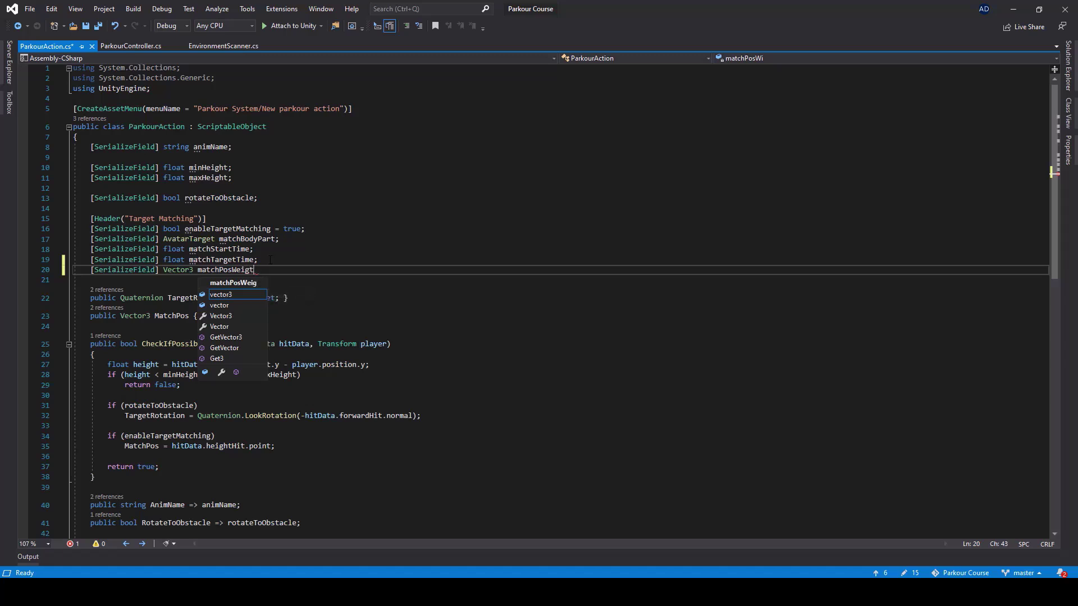
{"action": "type", "text": "h = "}
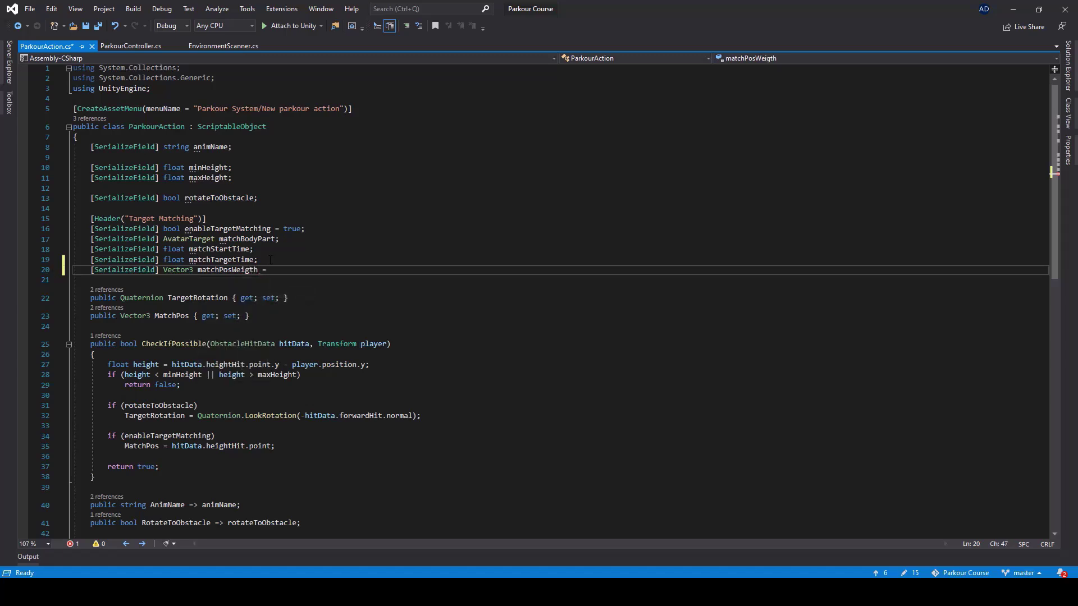
Step: Initialize the new field to new Vector3(0, 1, 0) and save the script
{"action": "type", "text": "new Ve"}
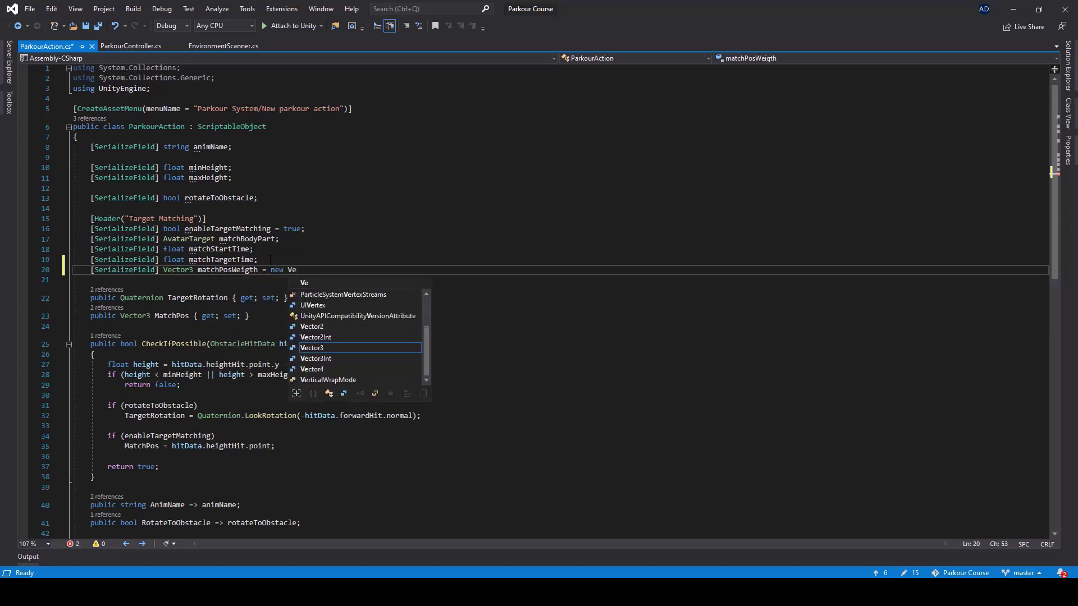
{"action": "key", "text": "Tab"}
{"action": "type", "text": "(0"}
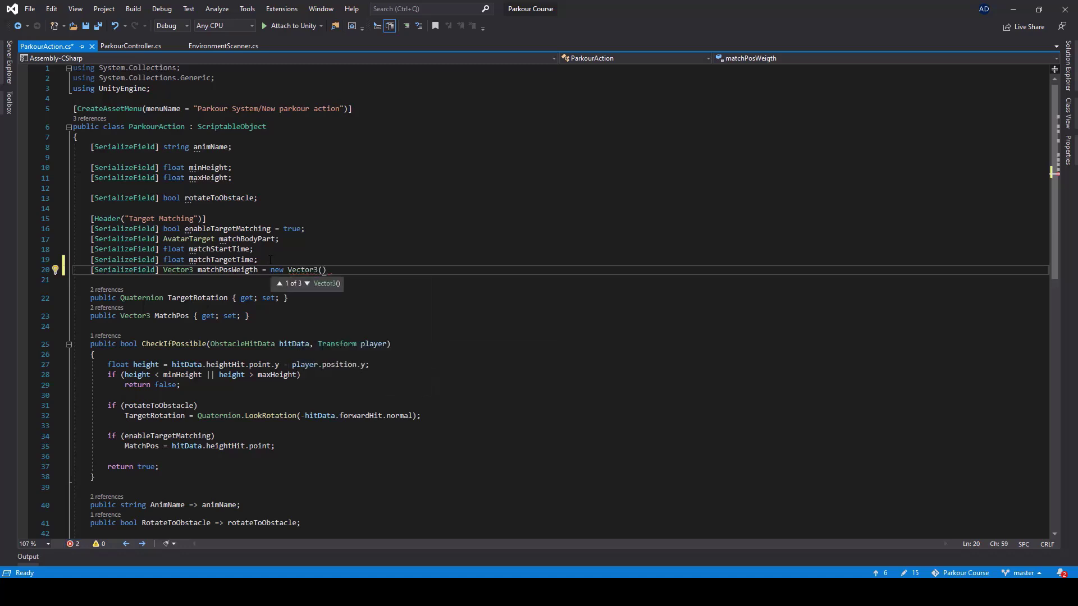
{"action": "type", "text": ", 1, 0)"}
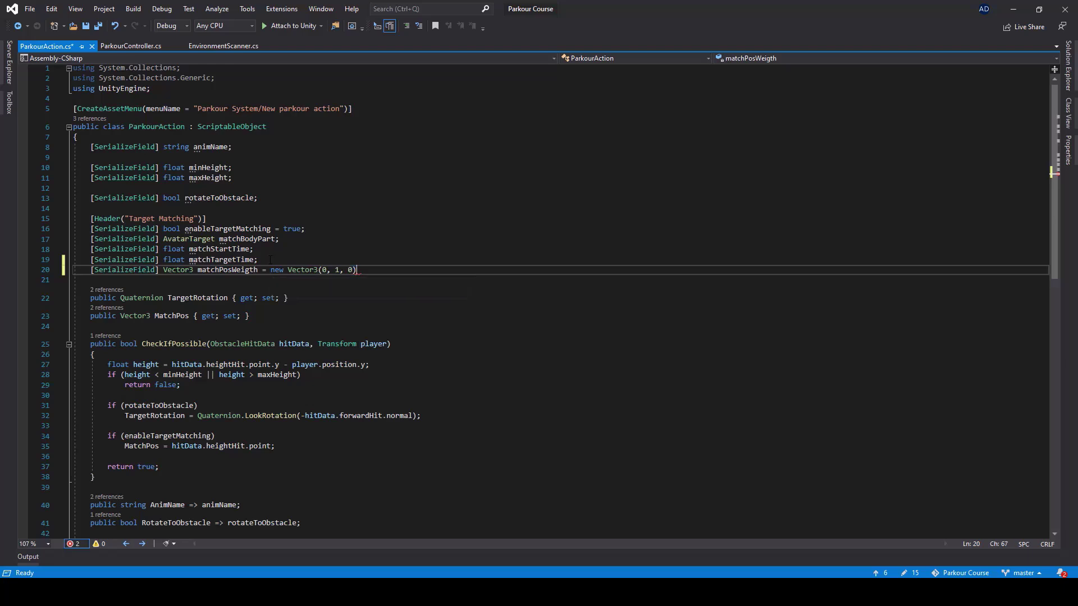
{"action": "type", "text": ";"}
{"action": "key", "text": "ctrl+s"}
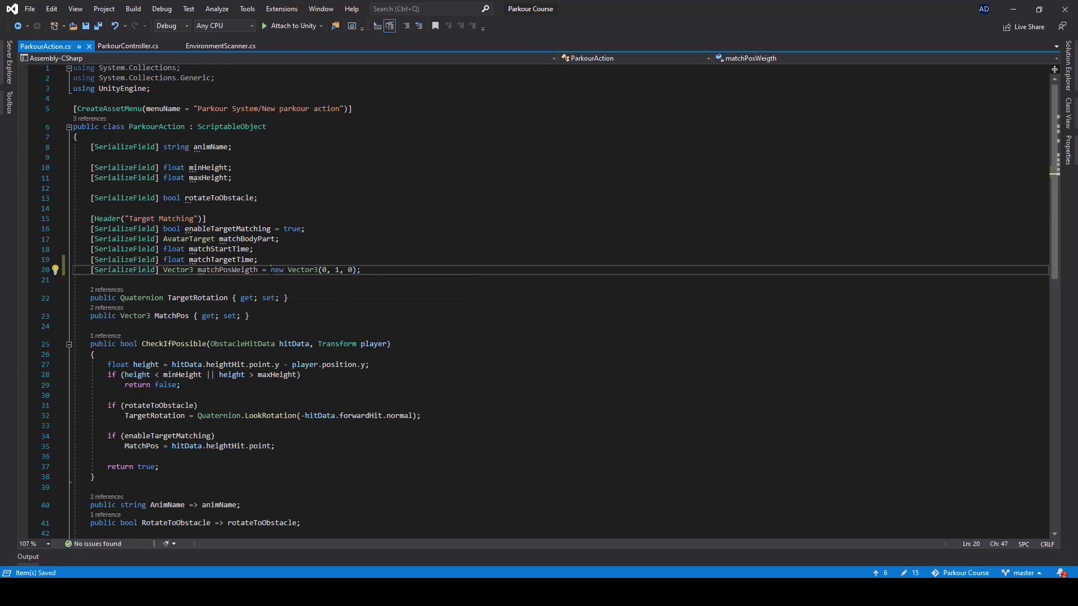
{"action": "left_click_drag", "start_coordinate": [270, 270], "coordinate": [367, 270]}
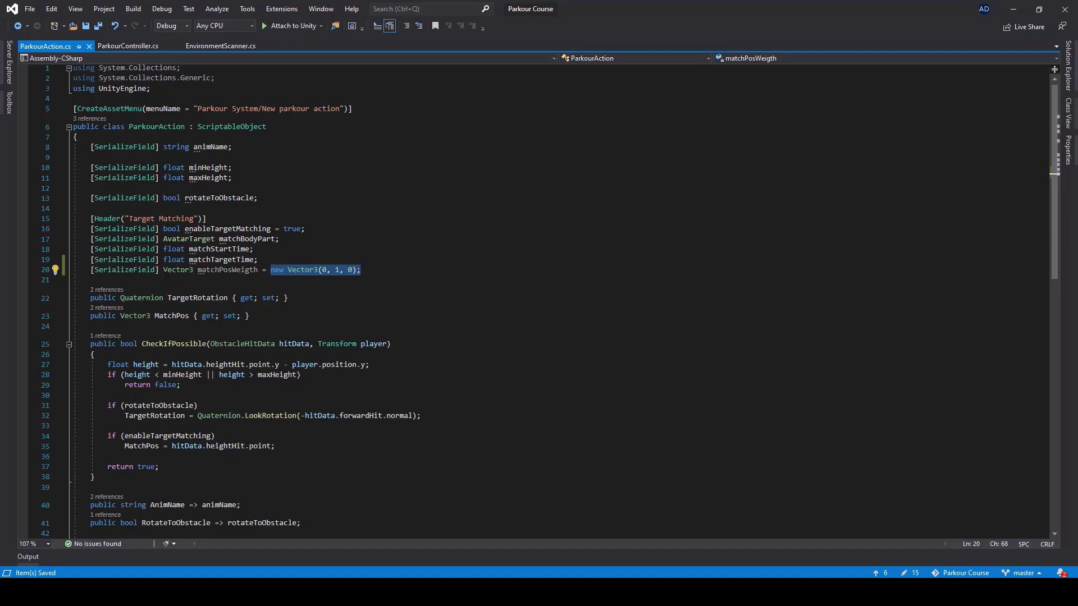
Step: Begin a public member below the MatchTargetTime property by reusing the Vector3 matchPosWeigth declaration and repeating the field name after it
{"action": "left_click", "coordinate": [164, 272]}
{"action": "left_click", "coordinate": [258, 271], "text": "shift"}
{"action": "key", "text": "ctrl+c"}
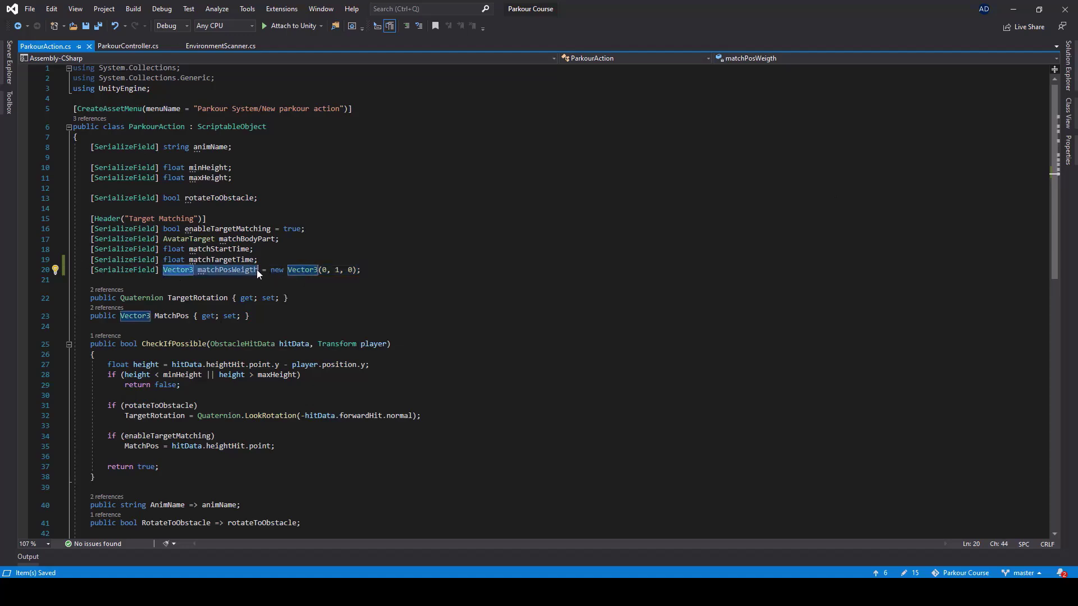
{"action": "left_click_drag", "start_coordinate": [1055, 263], "coordinate": [1054, 393]}
{"action": "left_click", "coordinate": [315, 288]}
{"action": "key", "text": "Return"}
{"action": "type", "text": "public"}
{"action": "key", "text": "ctrl+v"}
{"action": "key", "text": "ctrl+shift+Left"}
{"action": "key", "text": "ctrl+c"}
{"action": "key", "text": "Left"}
{"action": "key", "text": "Left"}
{"action": "key", "text": "ctrl+v"}
Step: Complete the line as public Vector3 MatchPosWeigth => matchPosWeigth; and save the script
{"action": "left_click", "coordinate": [159, 299]}
{"action": "key", "text": "BackSpace"}
{"action": "type", "text": "M"}
{"action": "left_click", "coordinate": [214, 300]}
{"action": "type", "text": "=>"}
{"action": "key", "text": "End"}
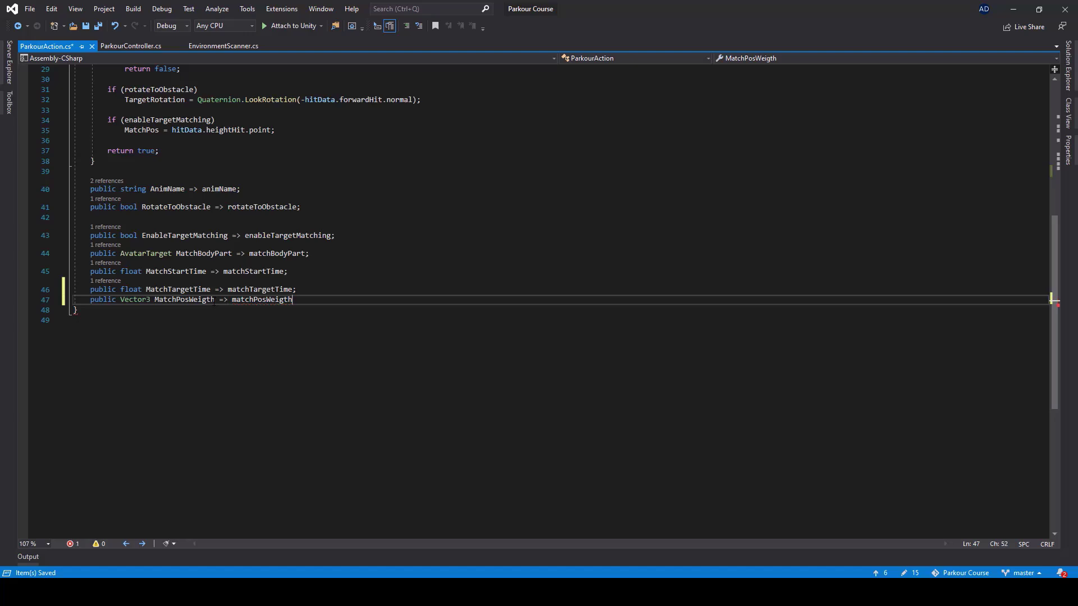
{"action": "type", "text": ";"}
{"action": "key", "text": "ctrl+s"}
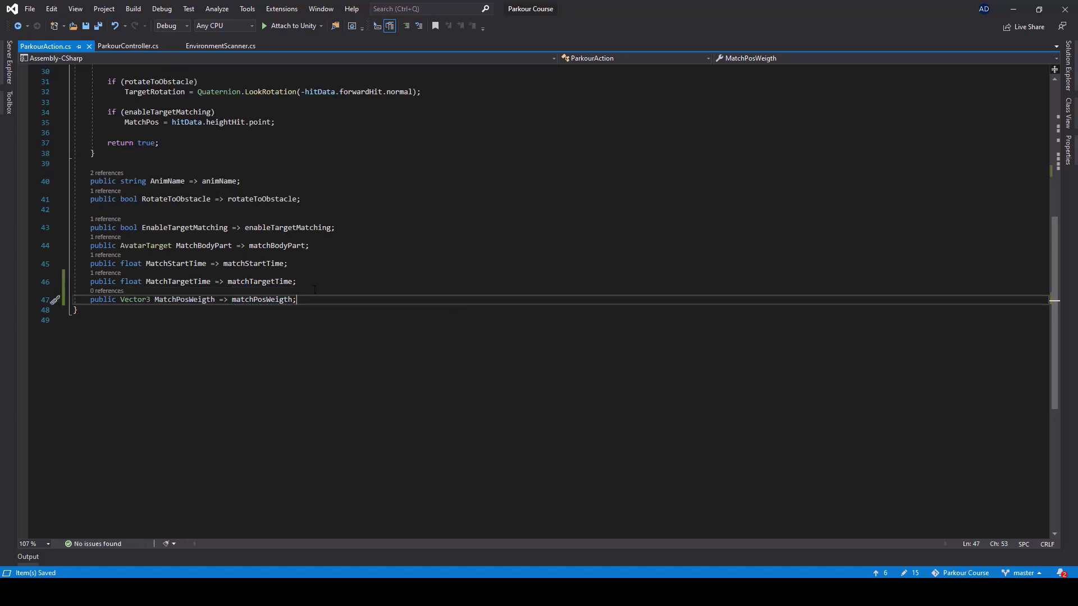
Step: Correct the misspelled field name to matchPosWeight across all its references with Rename
{"action": "left_click", "coordinate": [280, 299]}
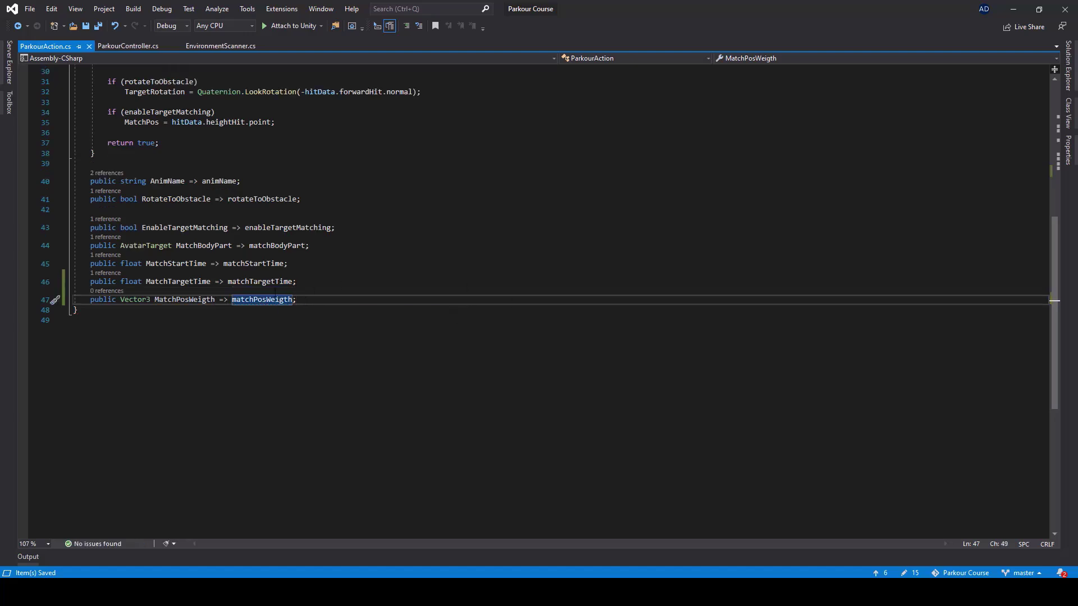
{"action": "key", "text": "ctrl+r"}
{"action": "key", "text": "ctrl+r"}
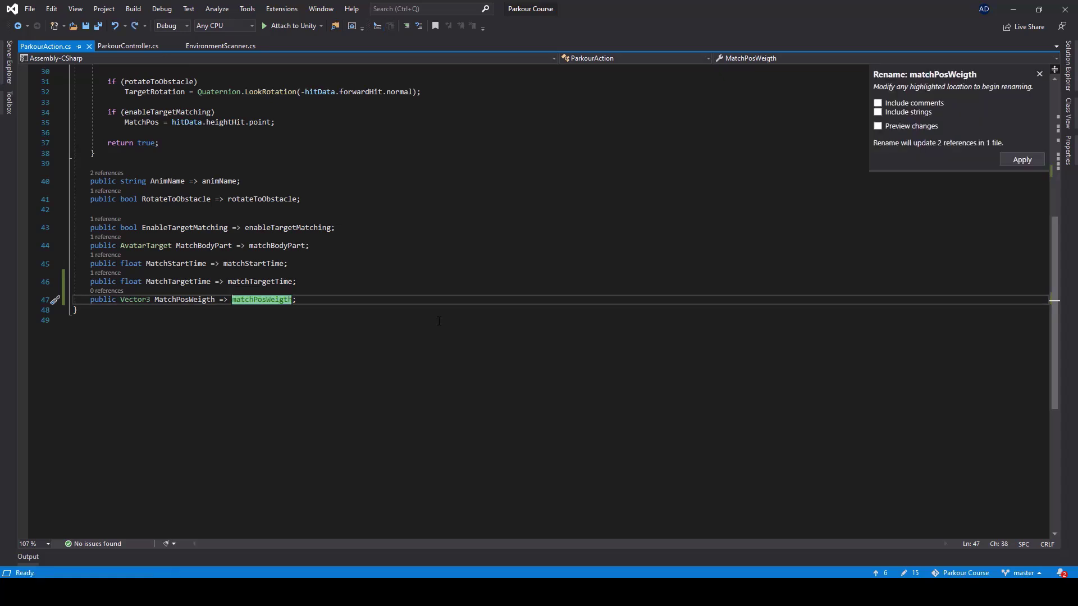
{"action": "key", "text": "BackSpace"}
{"action": "key", "text": "Right"}
{"action": "type", "text": "t"}
{"action": "key", "text": "Return"}
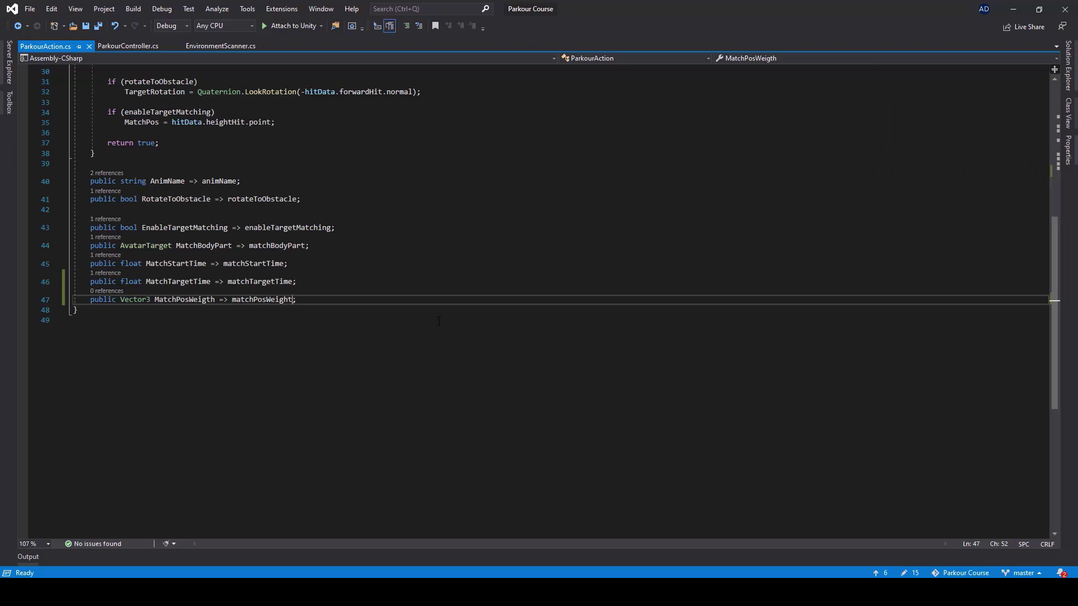
Step: Correct the property name to MatchPosWeight, save the script, and check the field declaration
{"action": "left_click", "coordinate": [213, 300]}
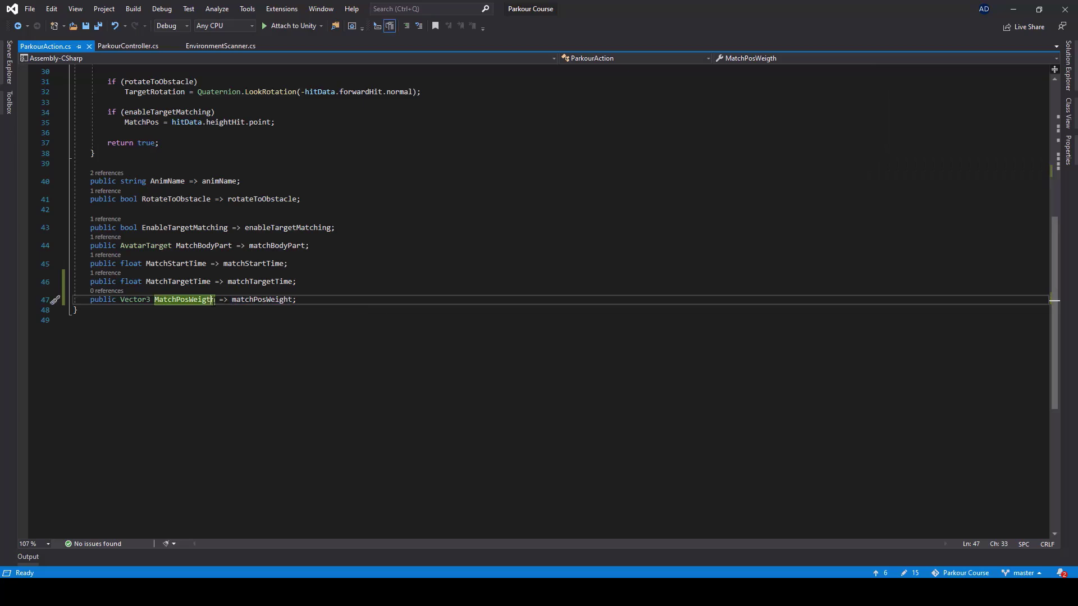
{"action": "key", "text": "BackSpace"}
{"action": "key", "text": "BackSpace"}
{"action": "type", "text": "ht"}
{"action": "key", "text": "Return"}
{"action": "key", "text": "ctrl+s"}
{"action": "left_click_drag", "start_coordinate": [1056, 278], "coordinate": [1038, 147]}
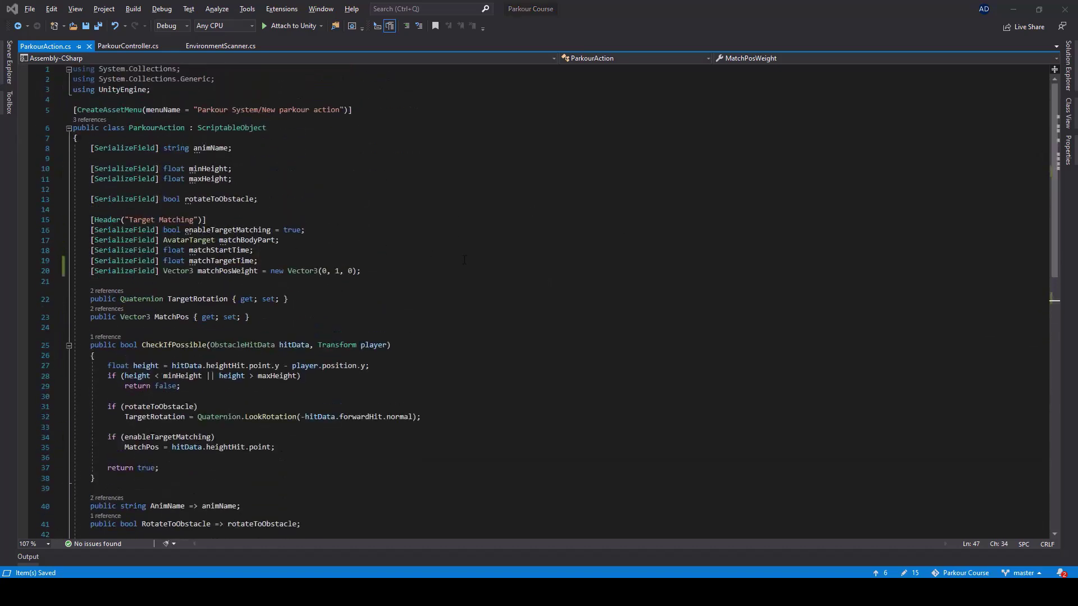
Step: Switch to Unity, check the JumpUp action's settings, and set the ClimbUp action's Match Pos Weight Z to 1
{"action": "key", "text": "alt+Tab"}
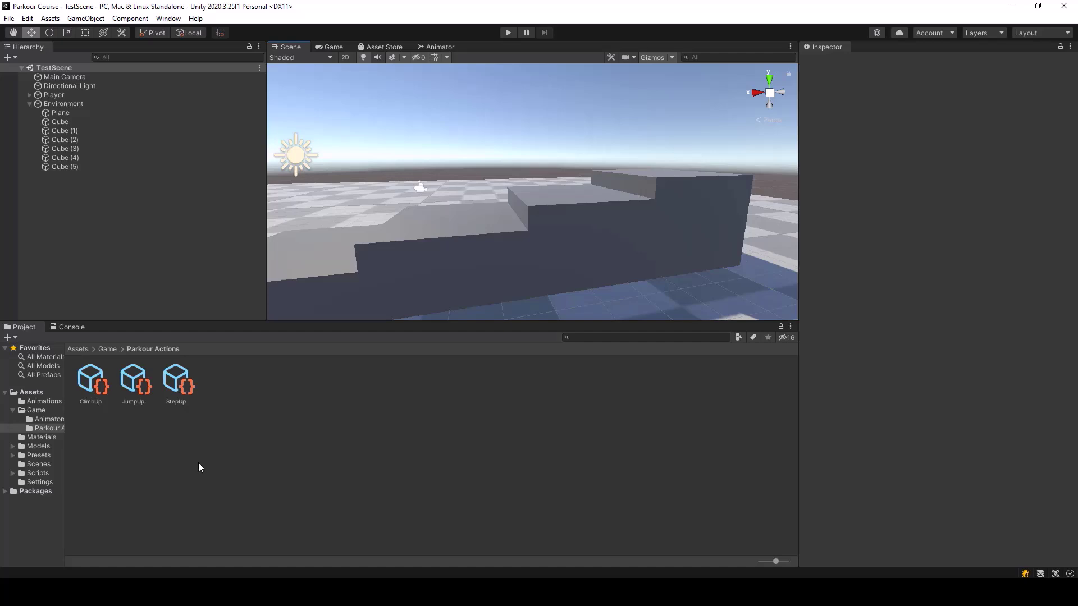
{"action": "left_click", "coordinate": [141, 396]}
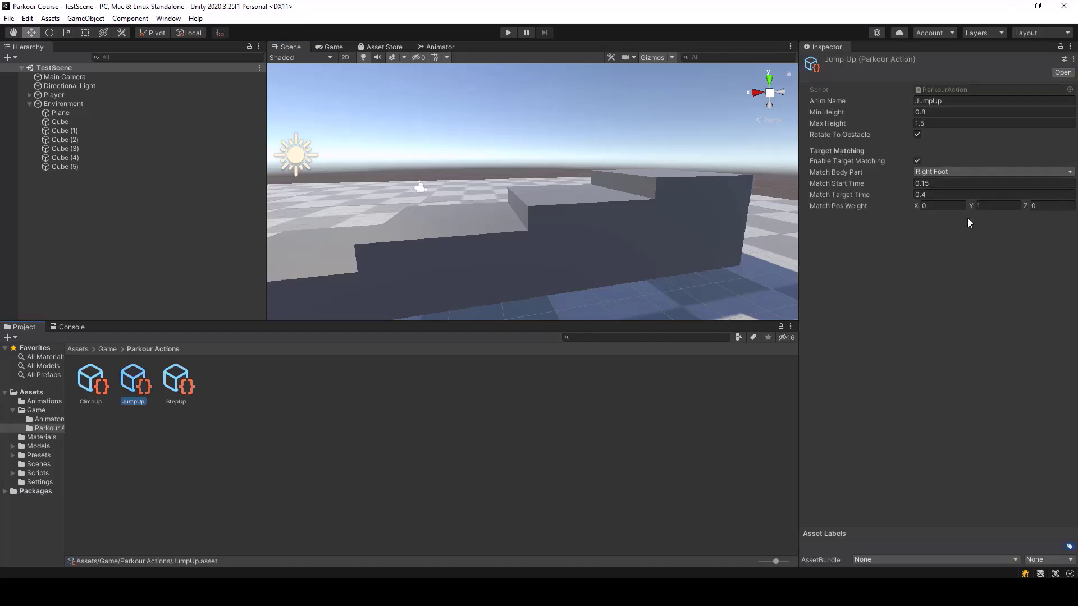
{"action": "left_click", "coordinate": [167, 391]}
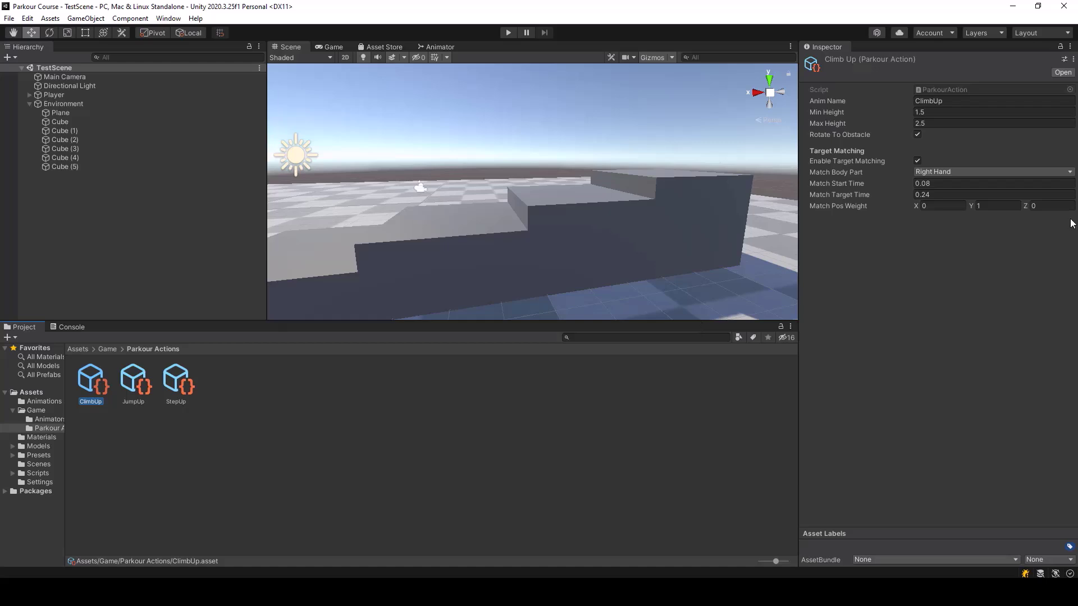
{"action": "left_click", "coordinate": [1043, 208]}
Step: Back in Visual Studio, replace the hard-coded weight mask vector in ParkourController.cs with action.MatchPosWeight and save the script
{"action": "key", "text": "alt+Tab"}
{"action": "left_click", "coordinate": [335, 379]}
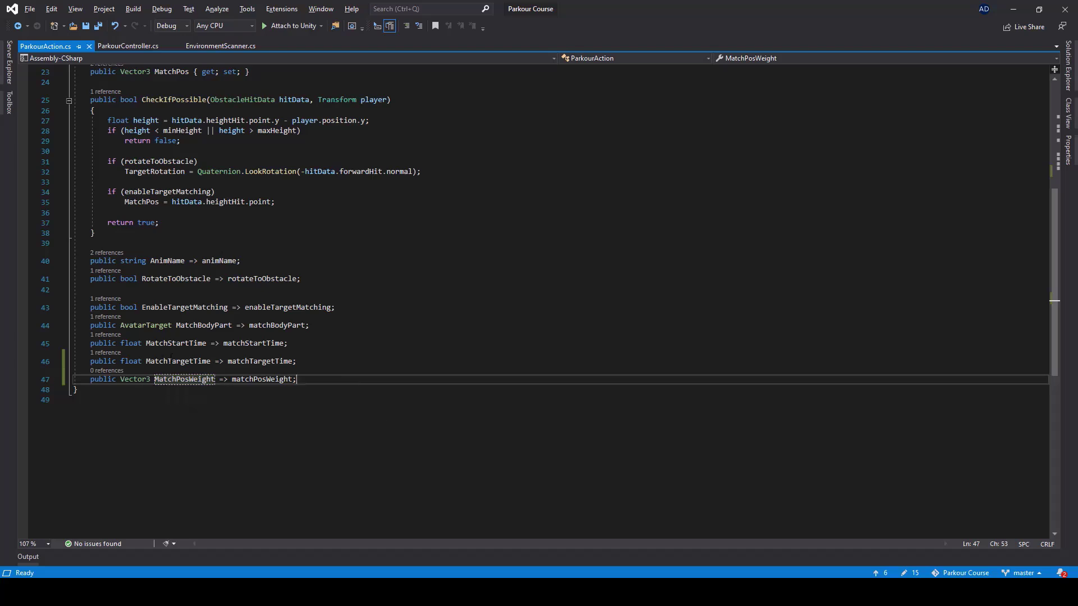
{"action": "left_click", "coordinate": [127, 46]}
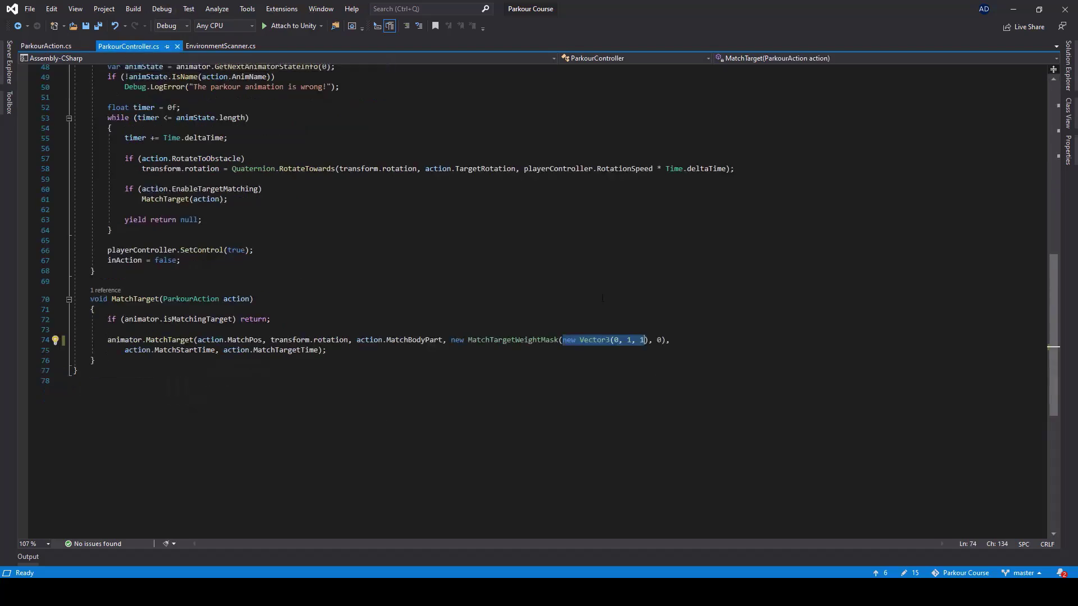
{"action": "left_click", "coordinate": [559, 339]}
{"action": "left_click", "coordinate": [563, 339]}
{"action": "left_click", "coordinate": [648, 340], "text": "shift"}
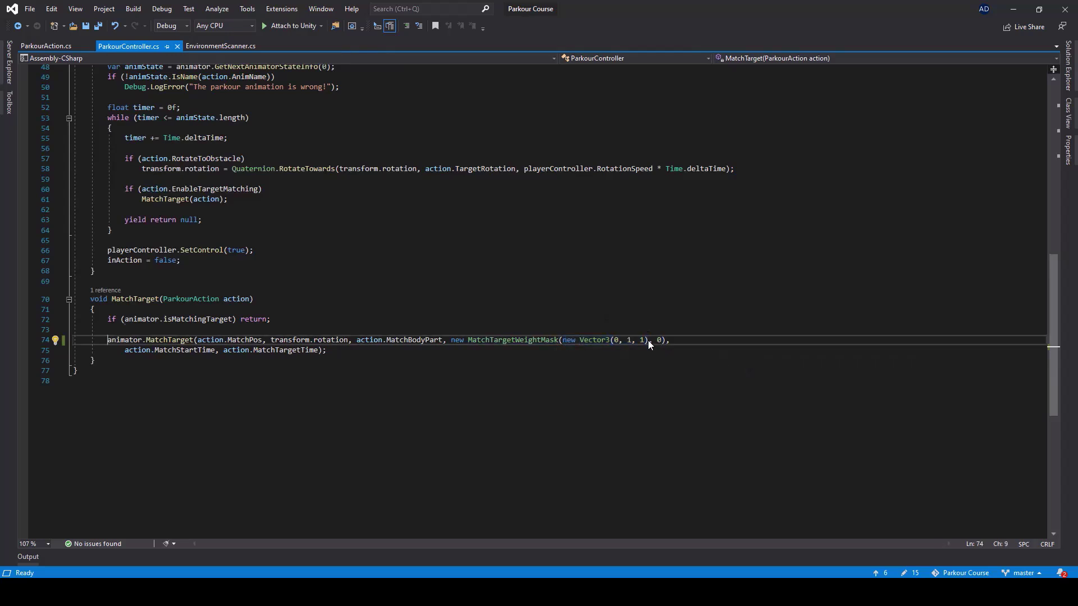
{"action": "key", "text": "BackSpace"}
{"action": "type", "text": "action."}
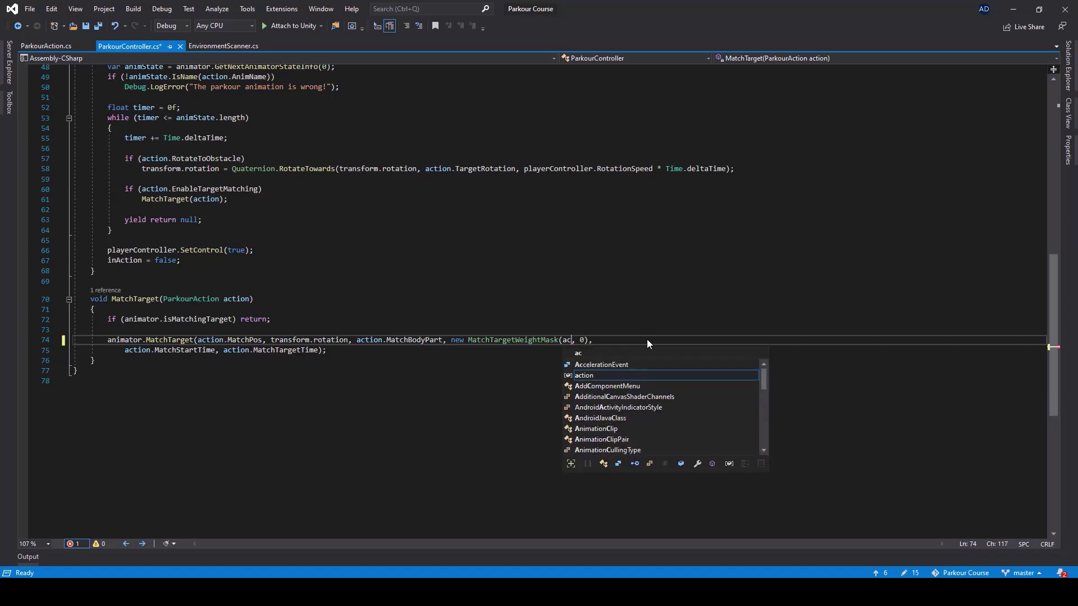
{"action": "key", "text": "ctrl+space"}
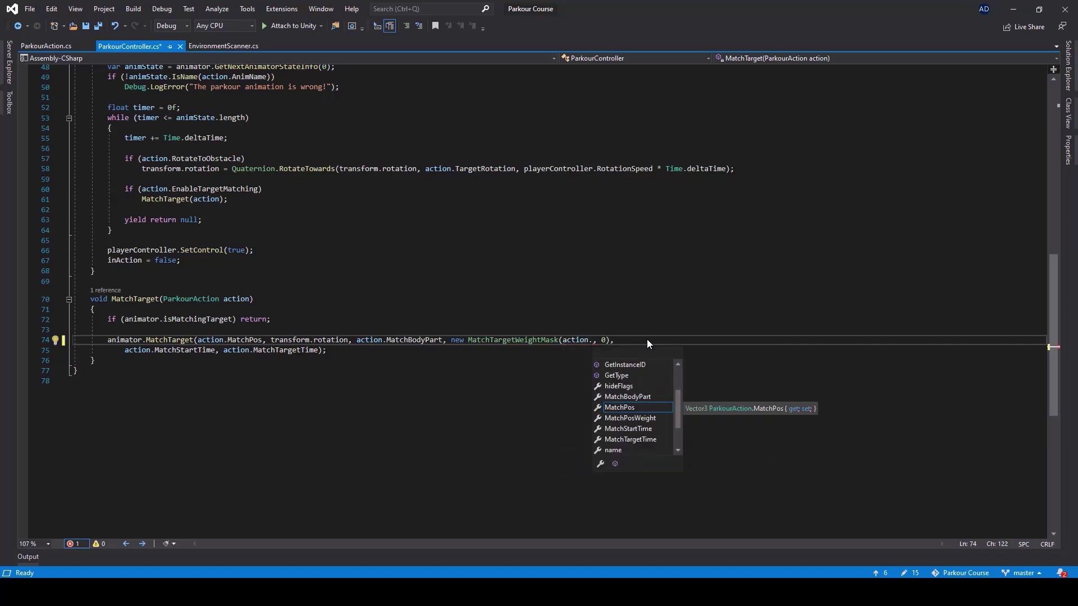
{"action": "key", "text": "Down"}
{"action": "key", "text": "Tab"}
{"action": "key", "text": "ctrl+s"}
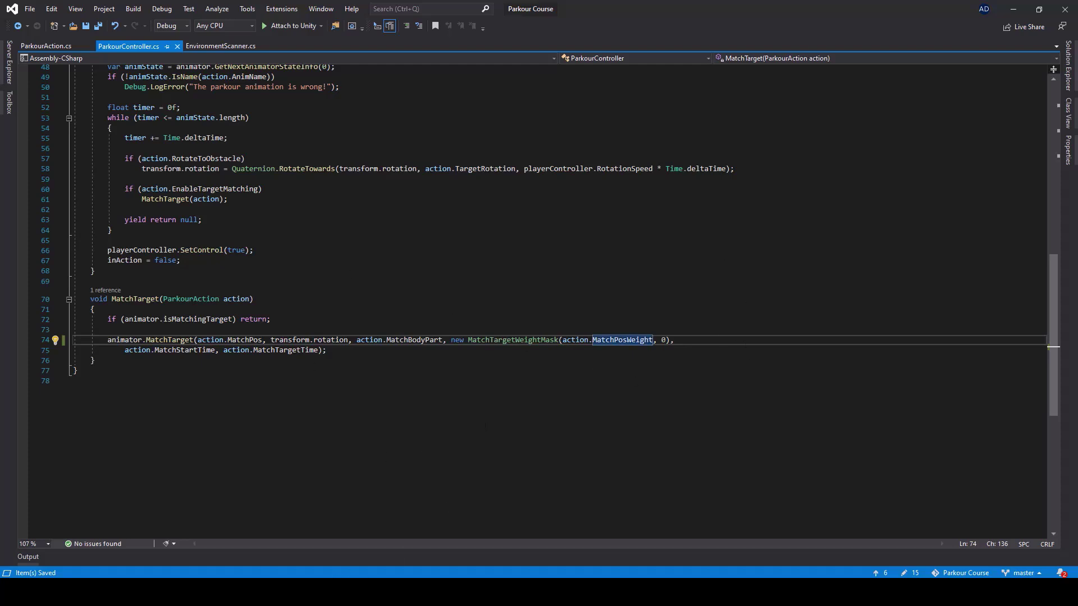
Step: Return to Unity, play the scene, and climb the second-highest block from the front to test the configurable weight
{"action": "mouse_move", "coordinate": [331, 592]}
{"action": "left_click", "coordinate": [331, 539]}
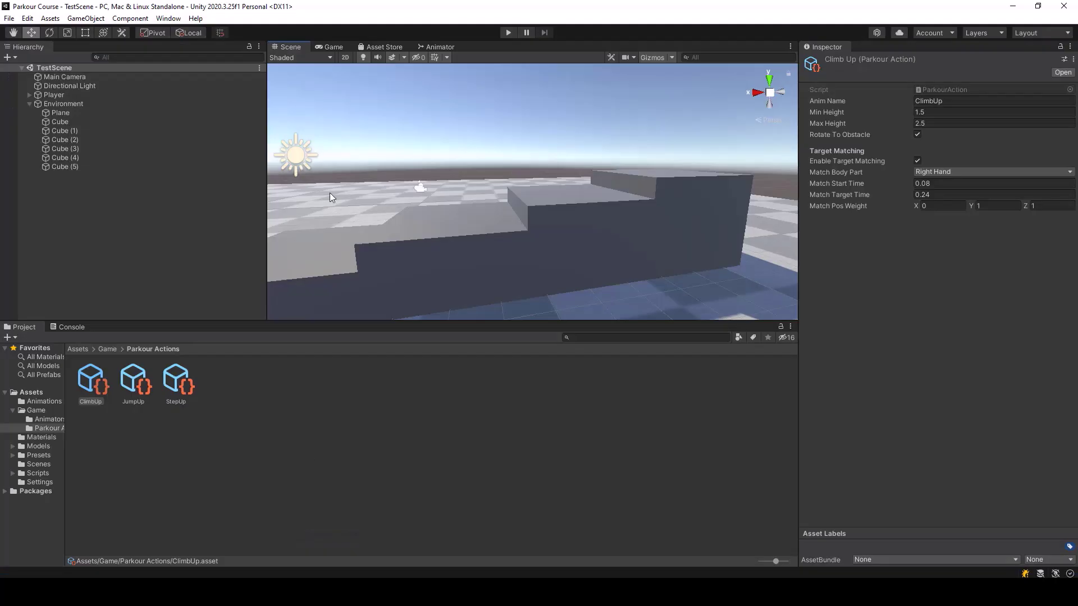
{"action": "left_click", "coordinate": [508, 33]}
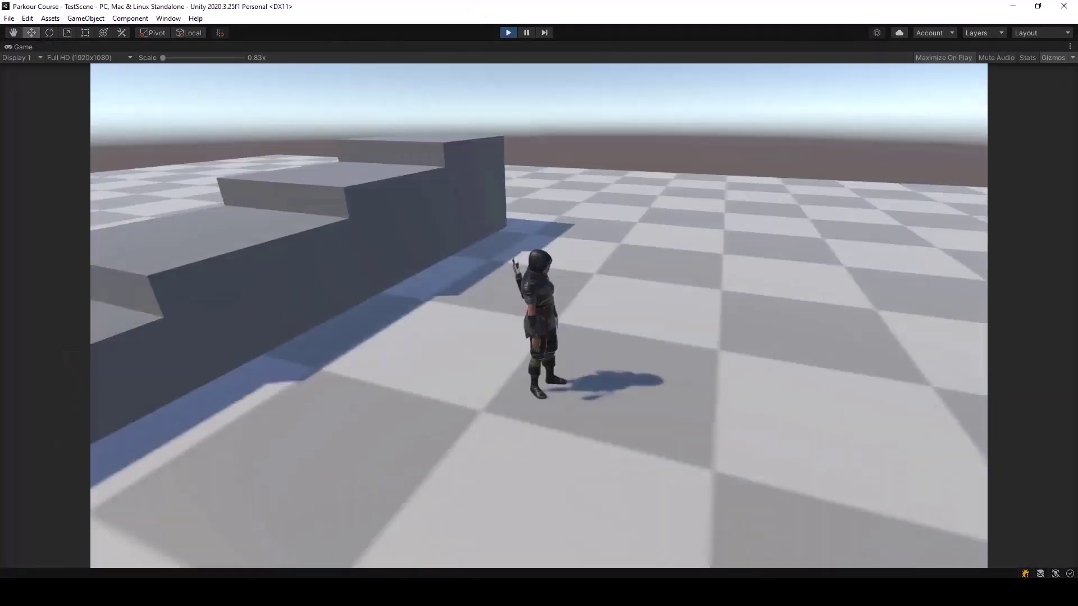
{"action": "key", "text": "d"}
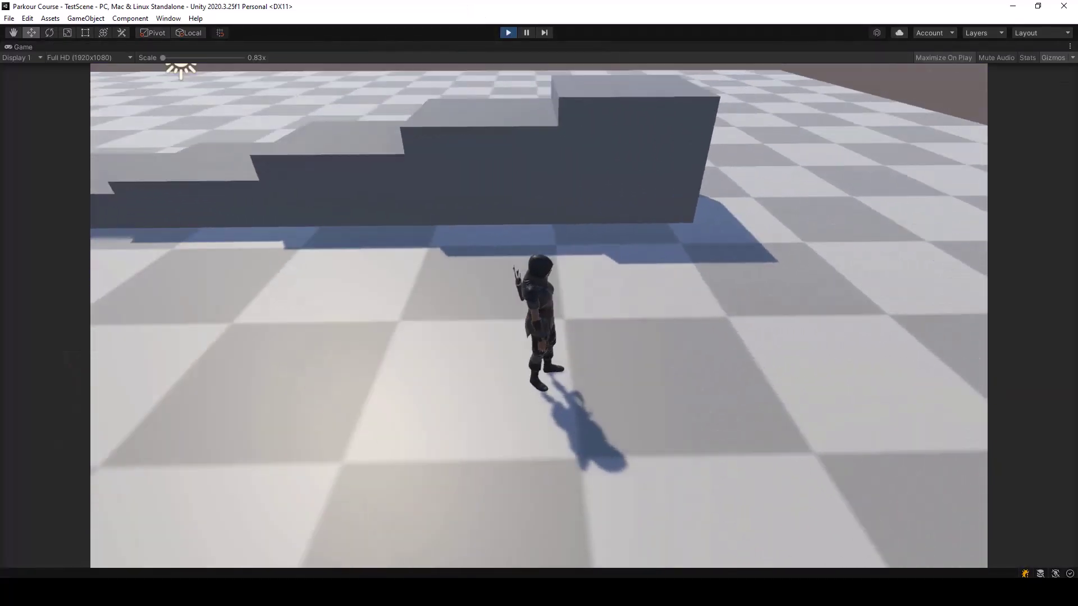
{"action": "key", "text": "w"}
{"action": "key", "text": "space"}
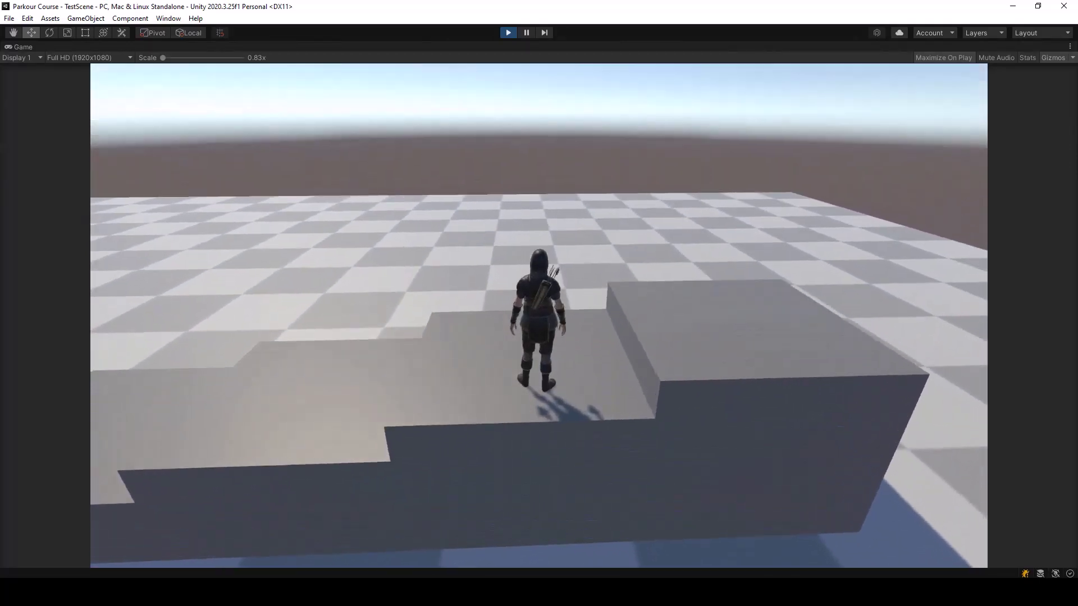
Step: Run the character off the second-highest block and climb the highest block from the front
{"action": "key", "text": "s"}
{"action": "key", "text": "d"}
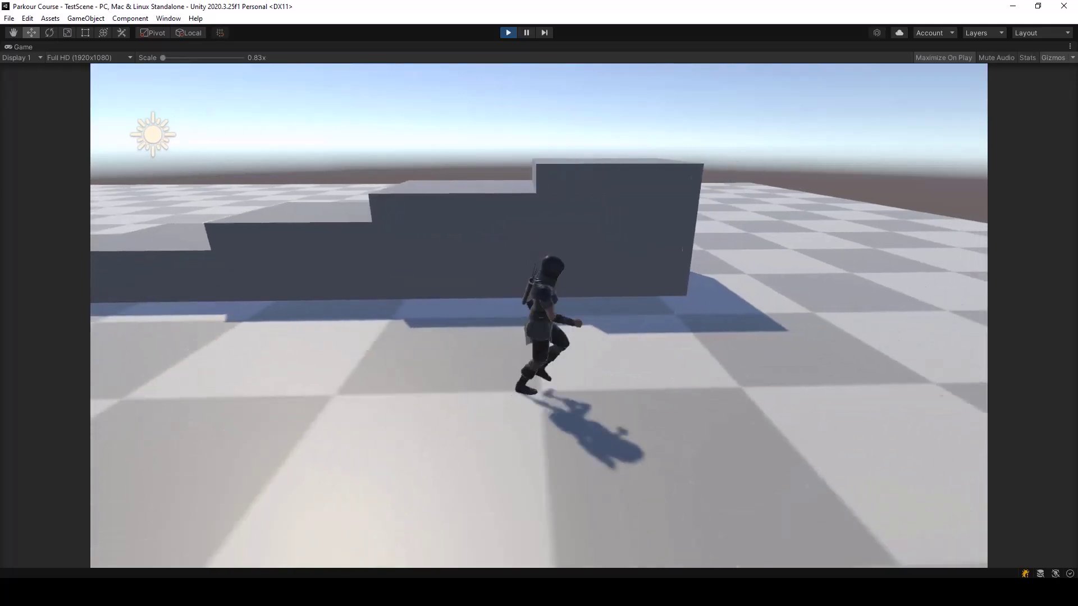
{"action": "key", "text": "w"}
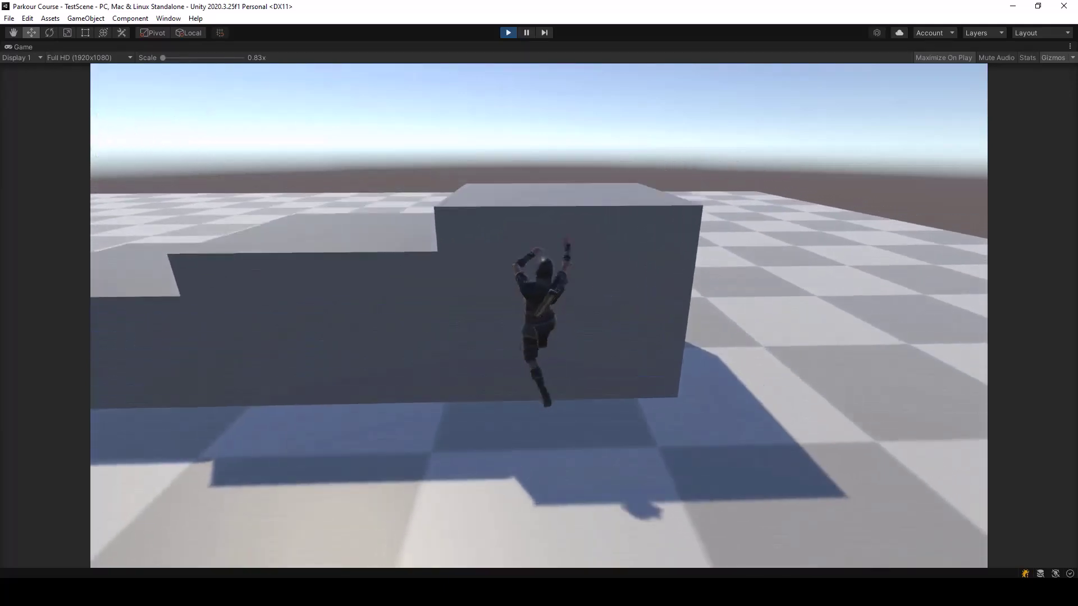
Step: Run the character down from the highest block to the low end of the row and step onto the lowest block
{"action": "key", "text": "d"}
{"action": "key", "text": "s"}
{"action": "key", "text": "s"}
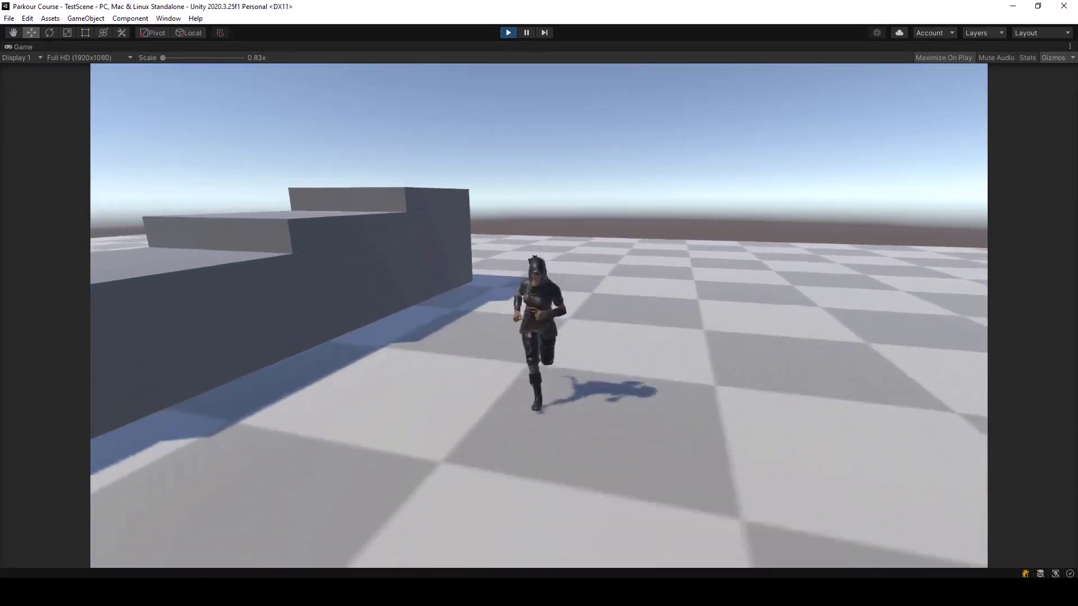
{"action": "key", "text": "a"}
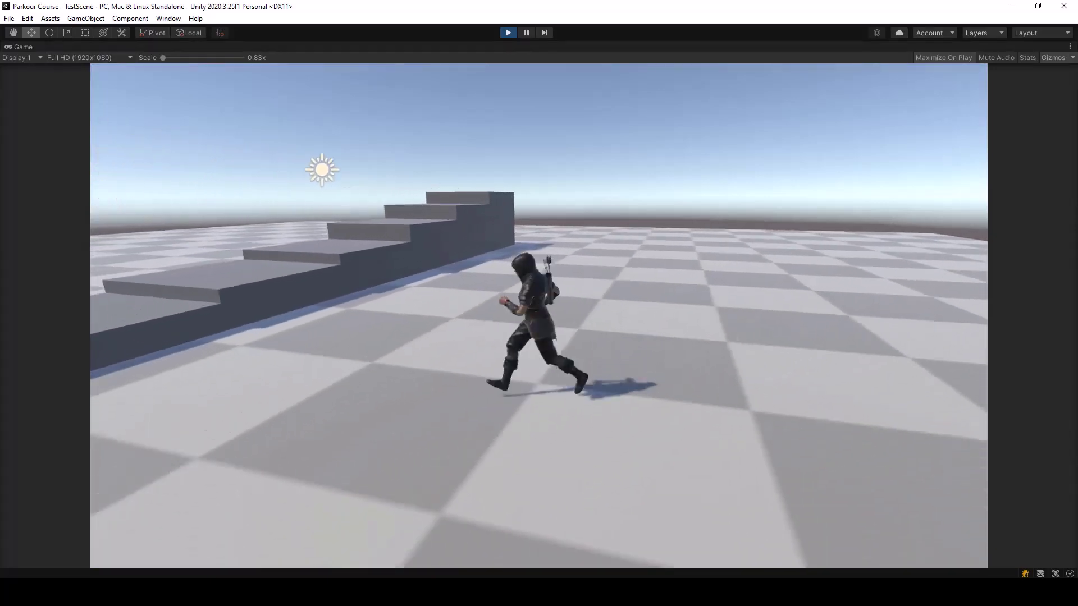
{"action": "key", "text": "space"}
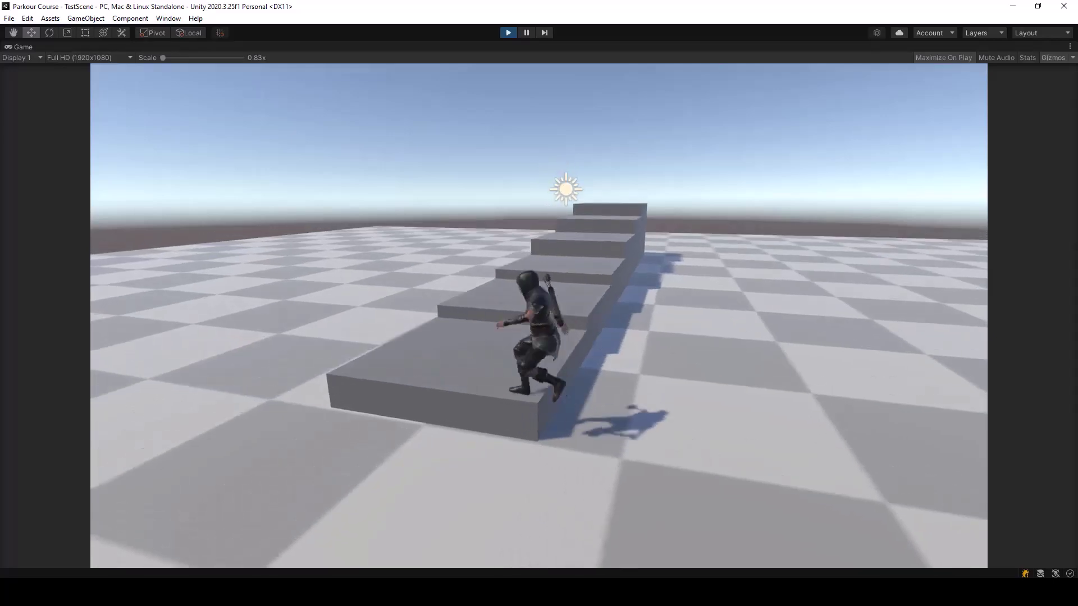
Step: Move the character off the lowest block and test stepping back onto it from its side
{"action": "key", "text": "d"}
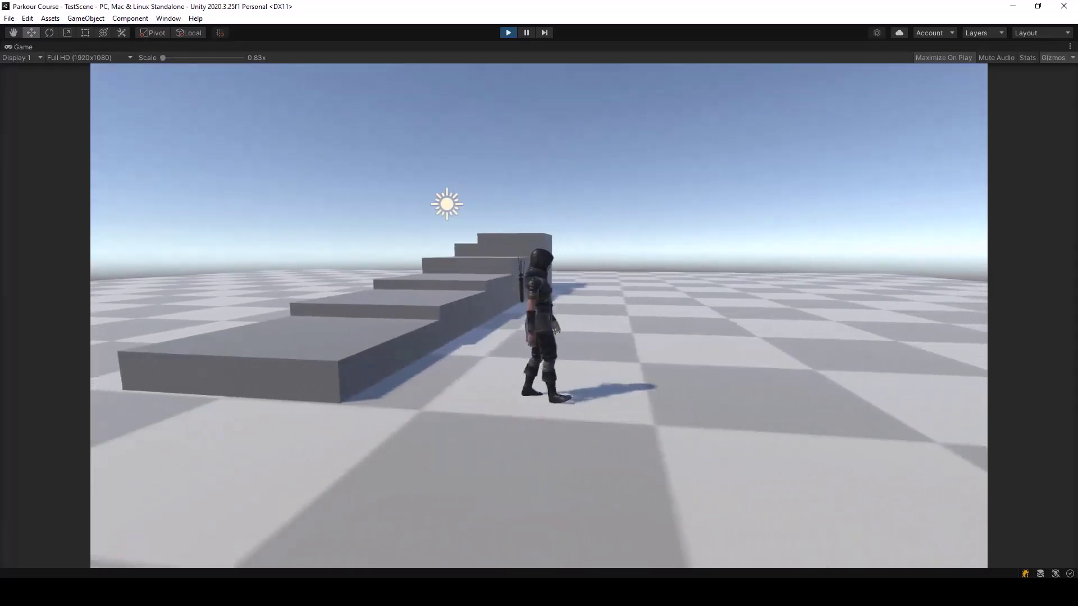
{"action": "key", "text": "w"}
{"action": "key", "text": "a"}
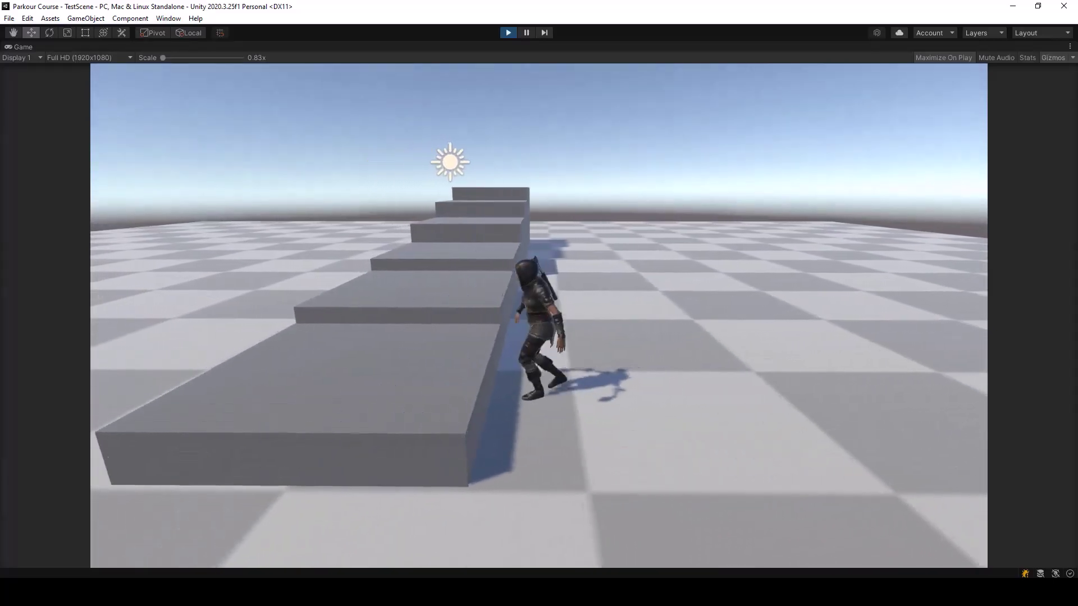
{"action": "key", "text": "space"}
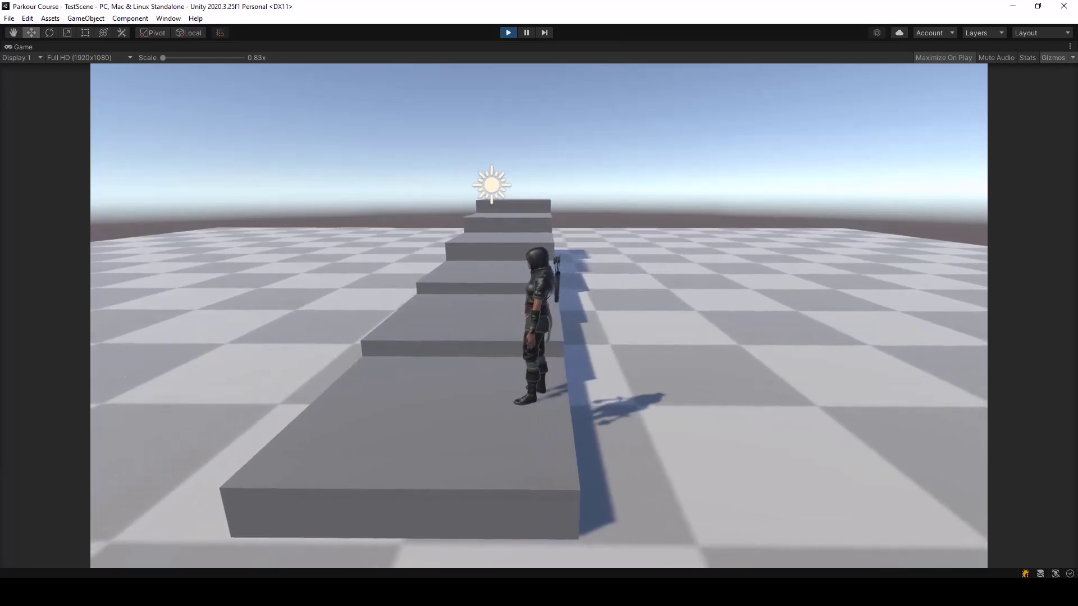
Step: Test getting onto the second-lowest and third-lowest blocks from the side, dropping to the ground before each attempt
{"action": "key", "text": "d"}
{"action": "key", "text": "w"}
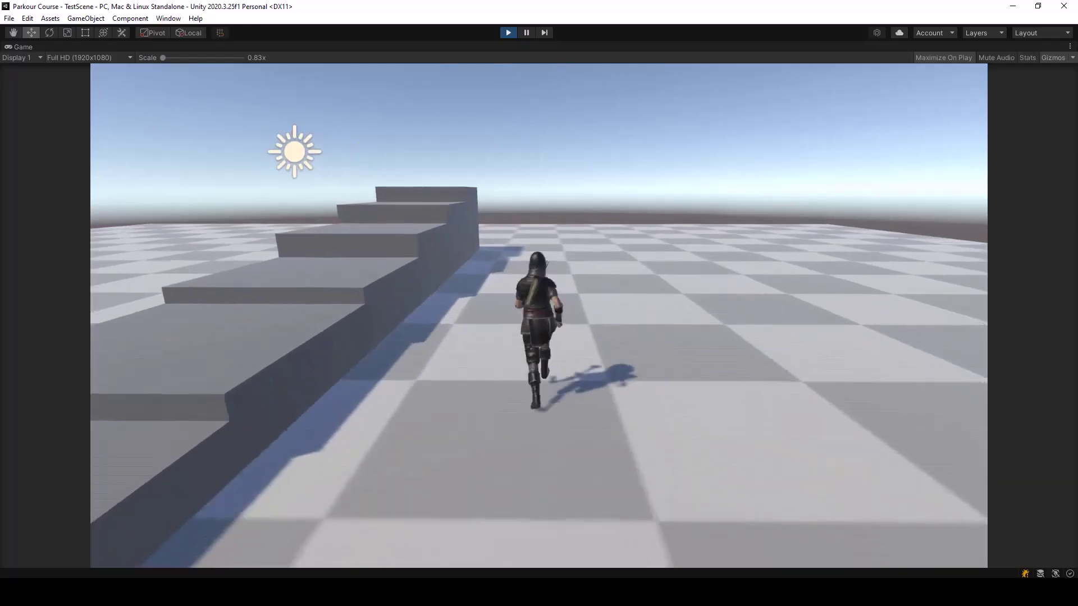
{"action": "key", "text": "a"}
{"action": "key", "text": "space"}
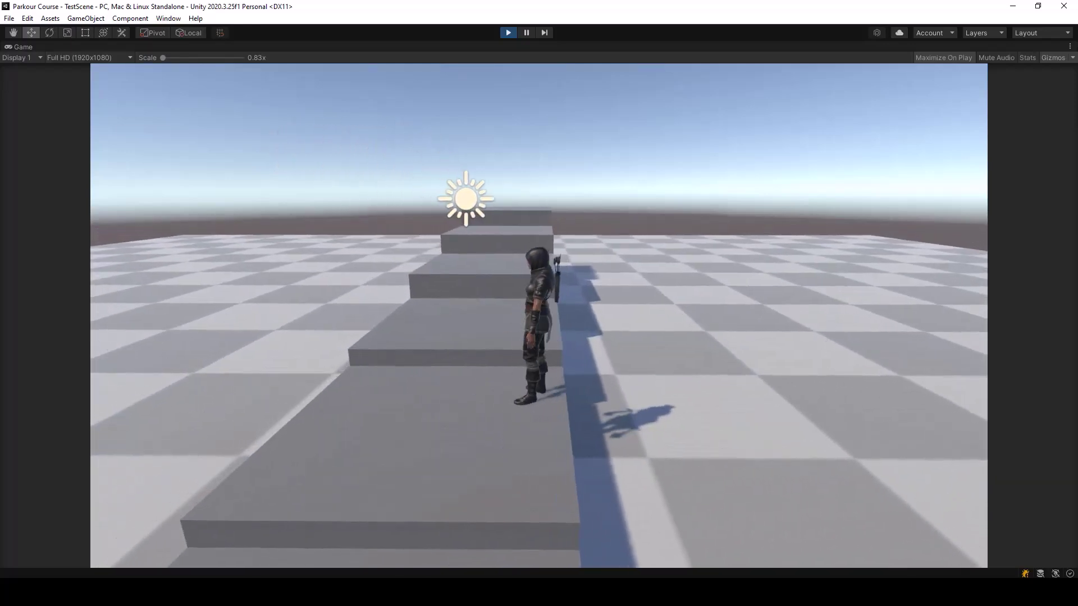
{"action": "key", "text": "d"}
{"action": "key", "text": "w"}
{"action": "key", "text": "a"}
{"action": "key", "text": "space"}
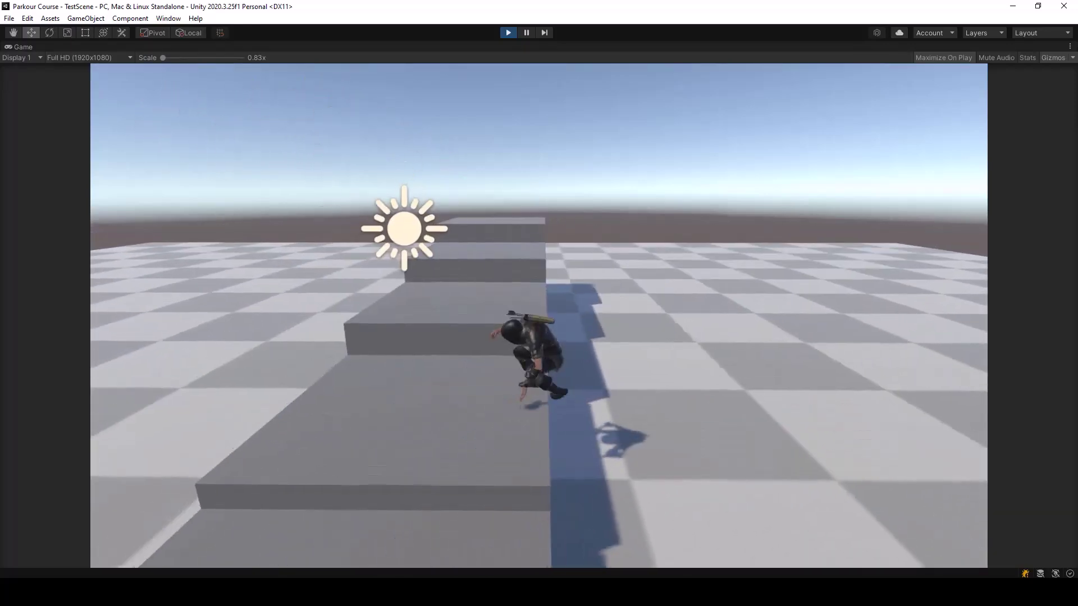
Step: Run the character off the third-lowest block and climb the fourth-lowest block from the side
{"action": "key", "text": "d"}
{"action": "key", "text": "w"}
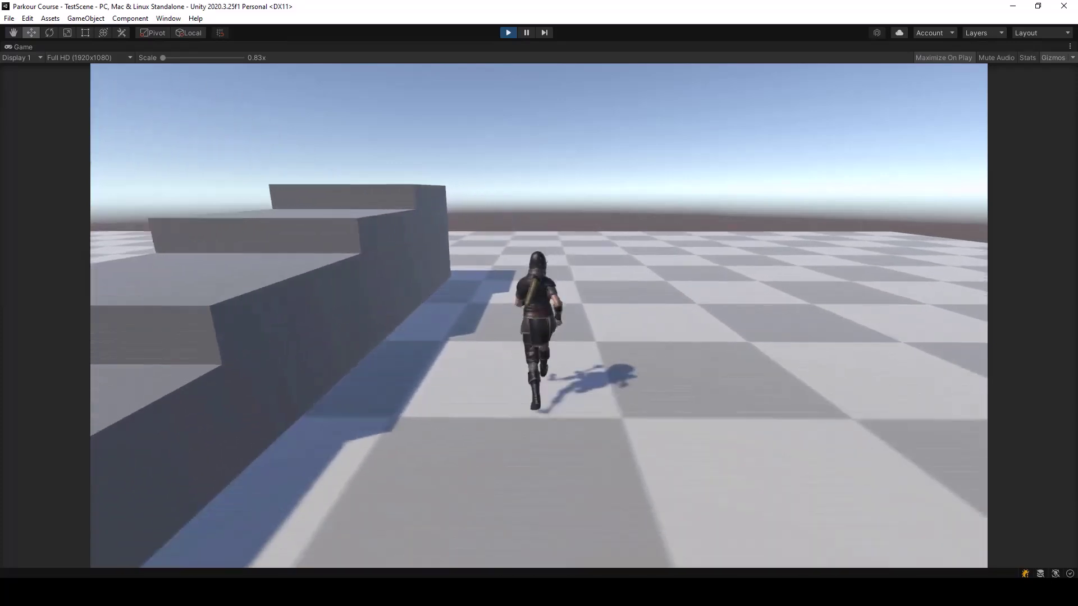
{"action": "key", "text": "a"}
{"action": "key", "text": "space"}
Step: Run the character off the fourth-lowest block, away from the row and back, and climb the second-highest block from the front
{"action": "key", "text": "d"}
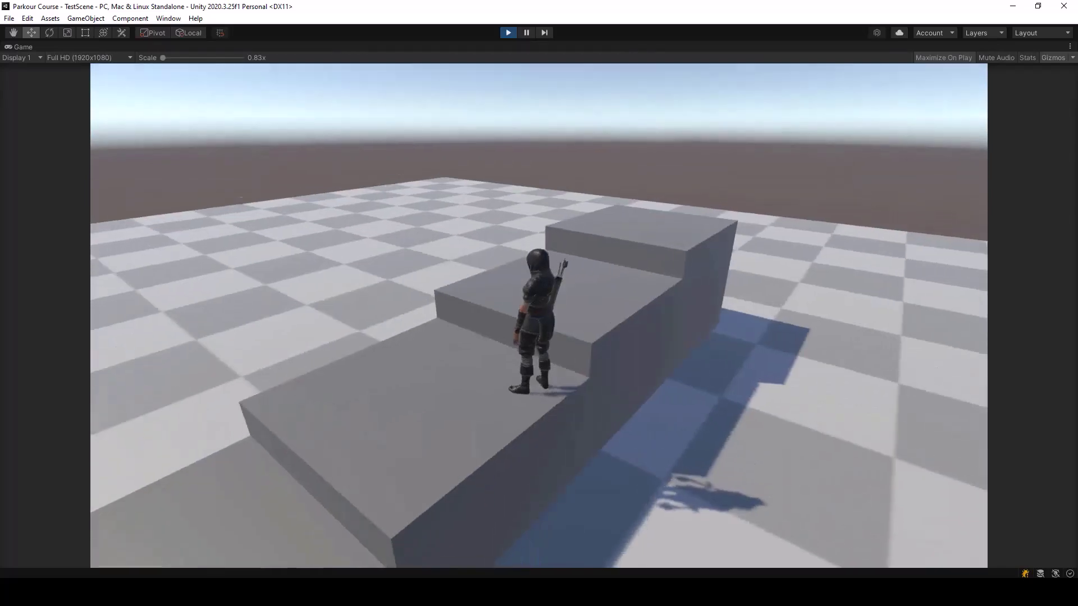
{"action": "key", "text": "s"}
{"action": "key", "text": "d"}
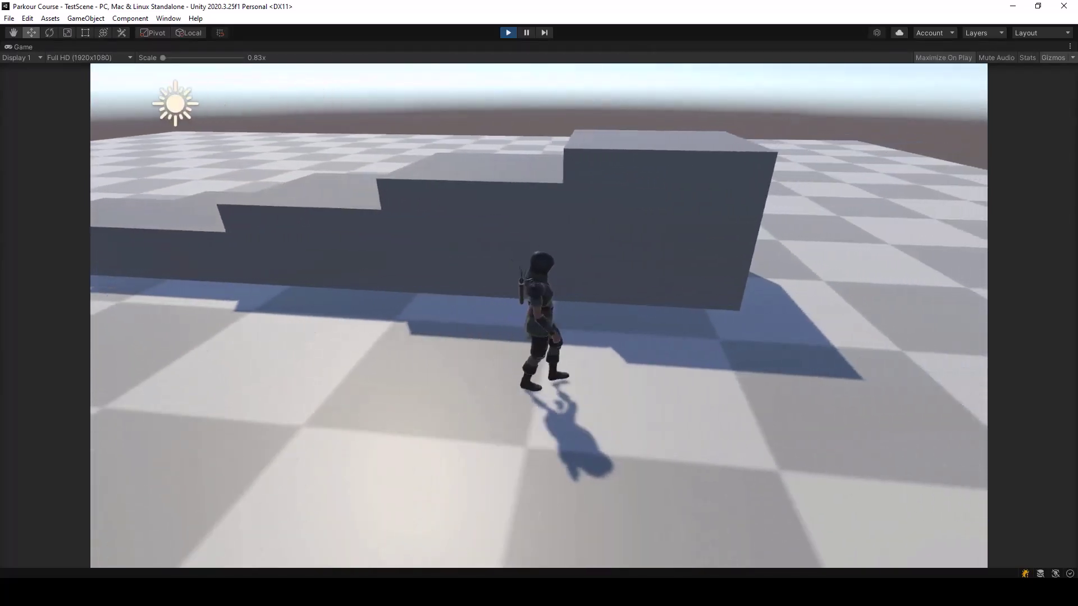
{"action": "key", "text": "s"}
{"action": "key", "text": "a"}
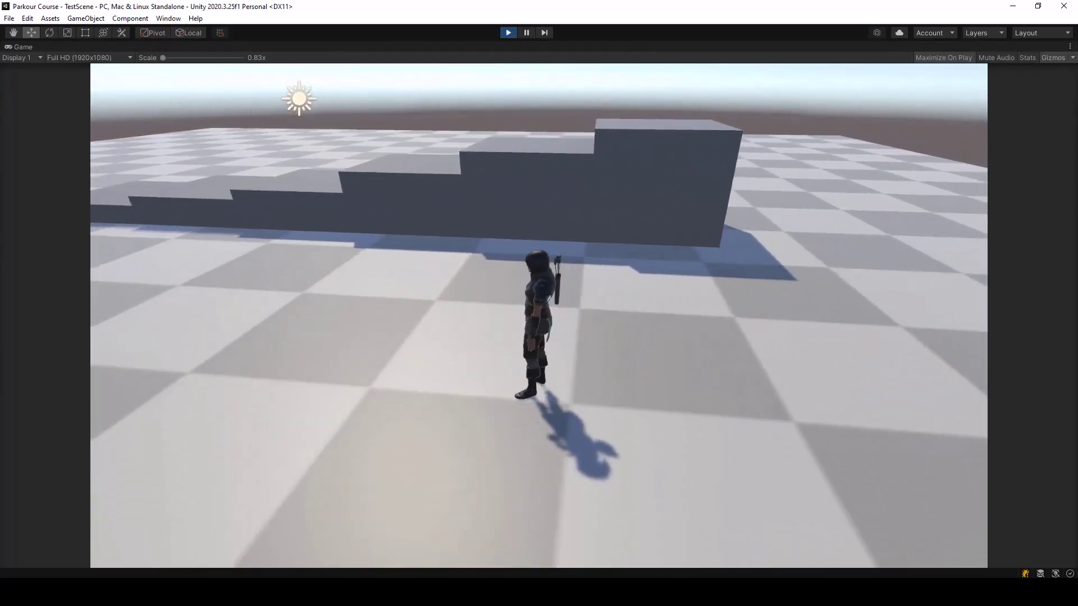
{"action": "key", "text": "w"}
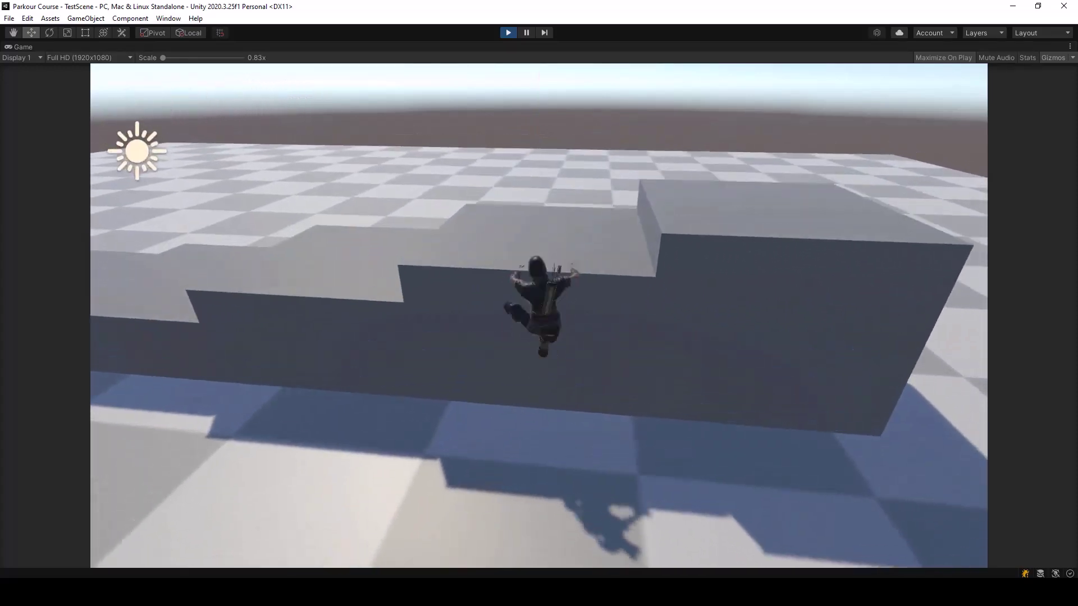
Step: Run the character off the back of the second-highest block, climb it from behind, and run off its front side
{"action": "key", "text": "w"}
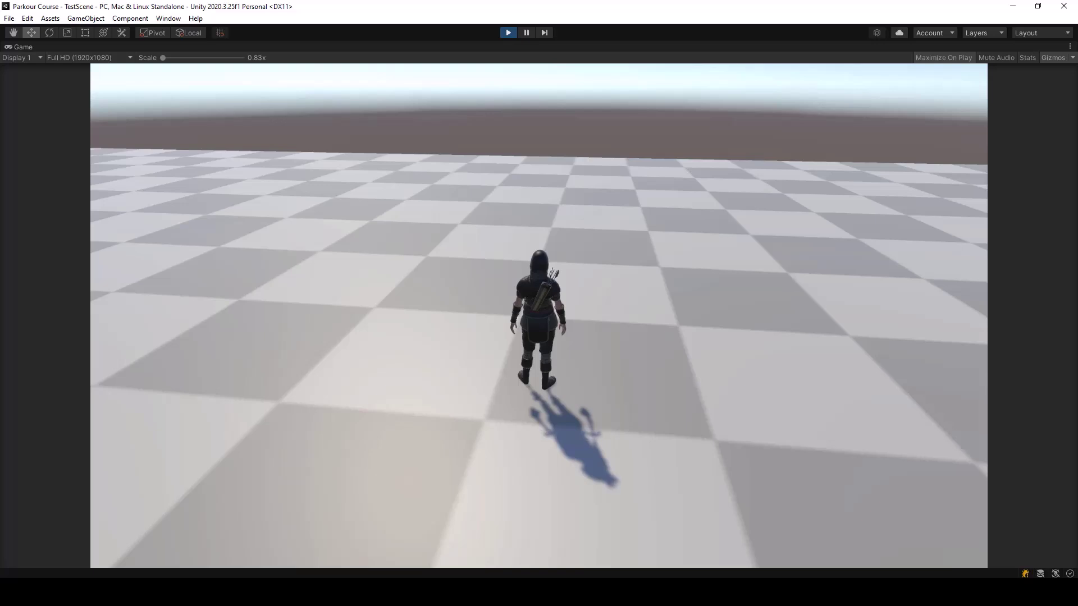
{"action": "key", "text": "s"}
{"action": "key", "text": "space"}
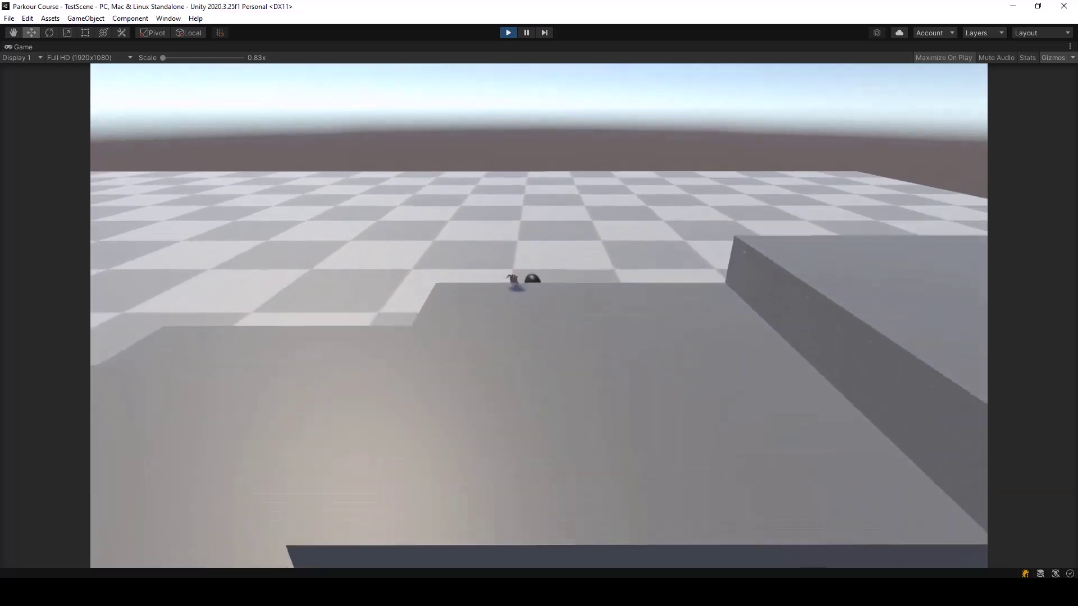
{"action": "key", "text": "s"}
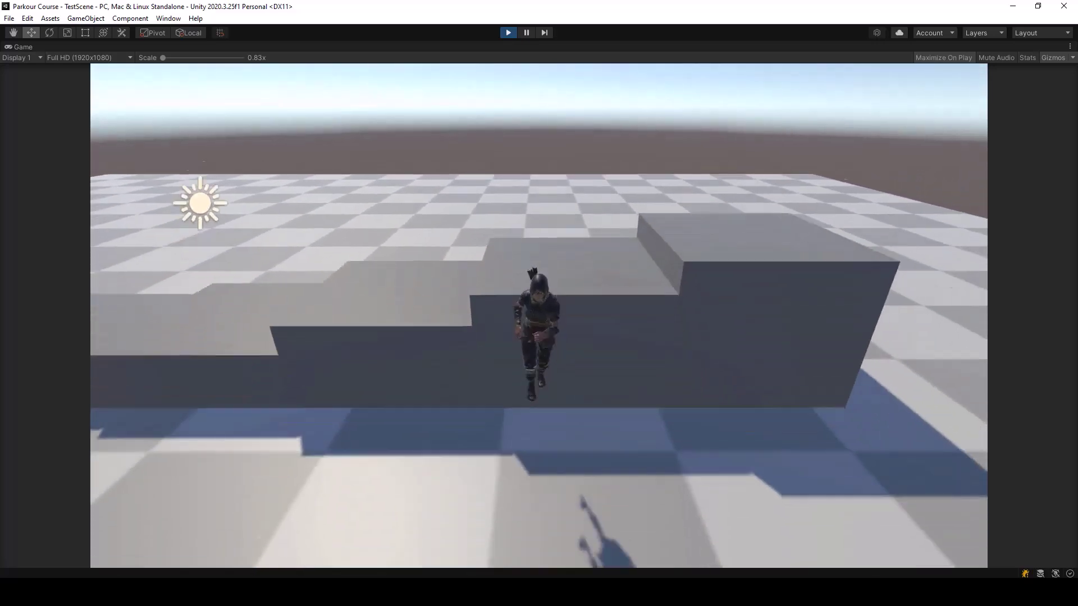
{"action": "key", "text": "s"}
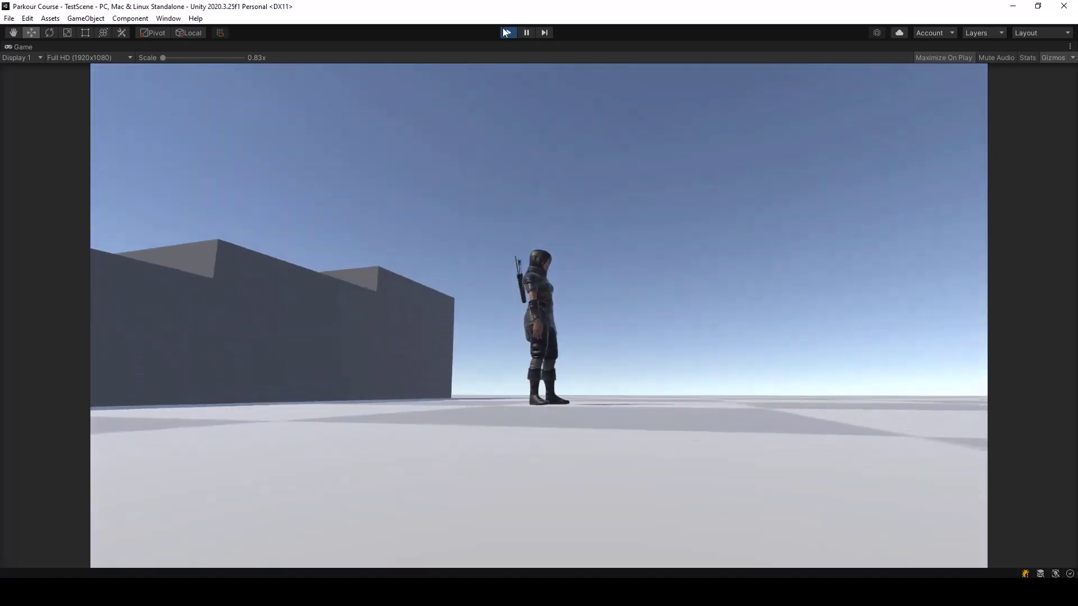
Step: Stop the play test, switch to Visual Studio, and examine the animState.length condition in the DoParkourAction loop
{"action": "left_click", "coordinate": [508, 33]}
{"action": "left_click", "coordinate": [387, 593]}
{"action": "left_click", "coordinate": [388, 539]}
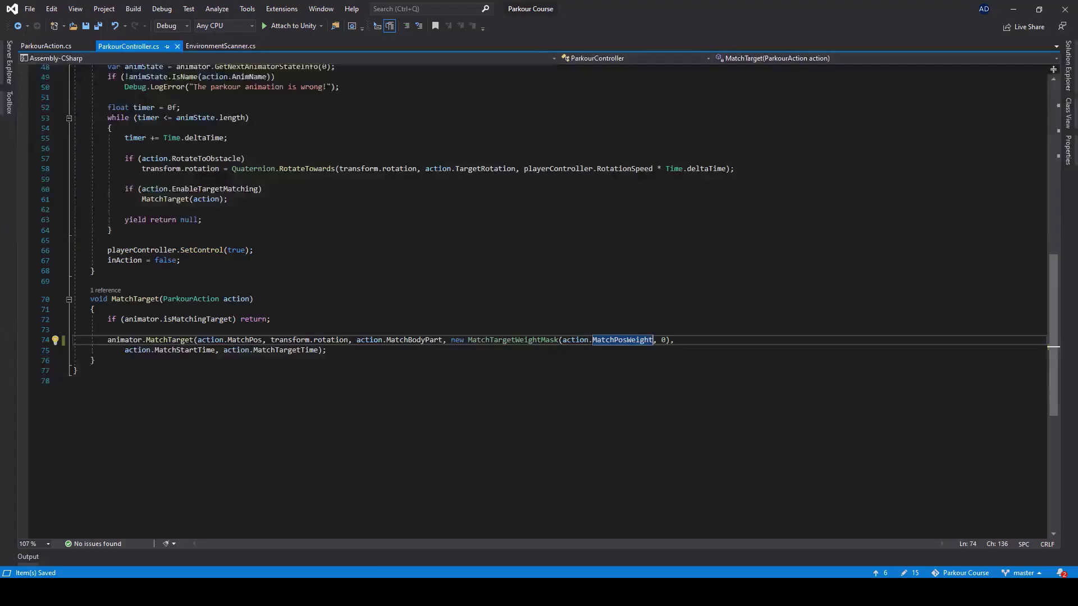
{"action": "scroll", "coordinate": [305, 227], "scroll_direction": "up", "scroll_amount": 3}
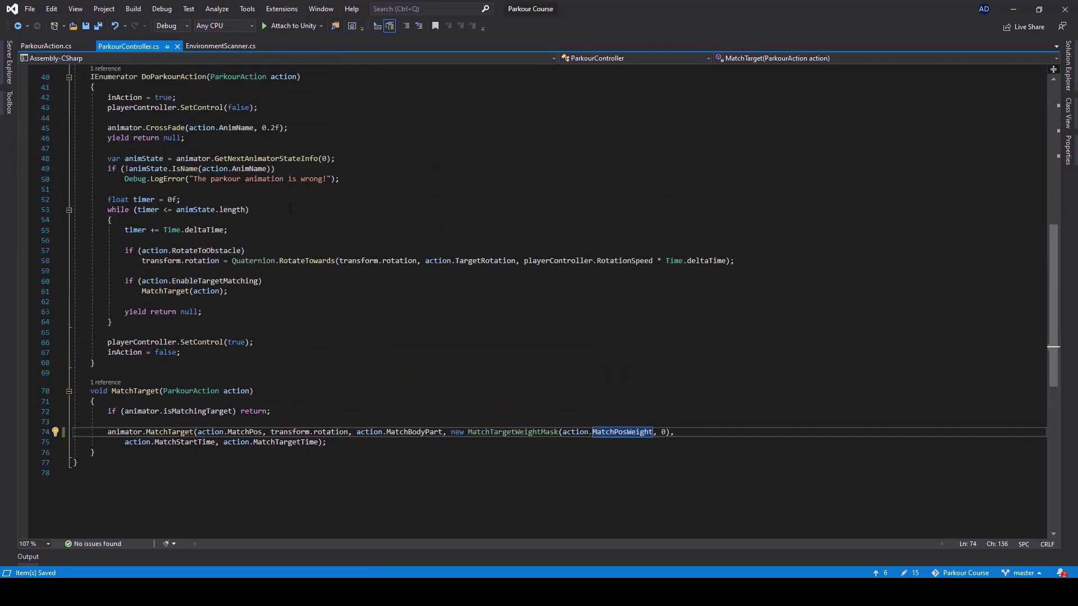
{"action": "left_click_drag", "start_coordinate": [176, 216], "coordinate": [248, 211]}
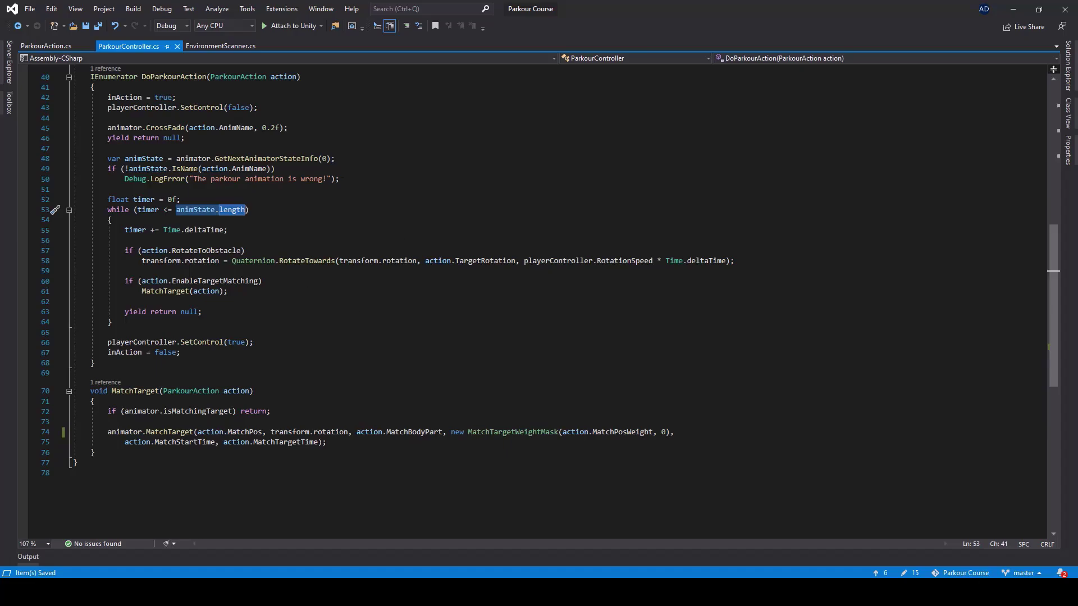
Step: Return to Unity and inspect the ClimbUp and CrouchedToStand states in the character's Animator graph
{"action": "key", "text": "alt+Tab"}
{"action": "left_click", "coordinate": [443, 43]}
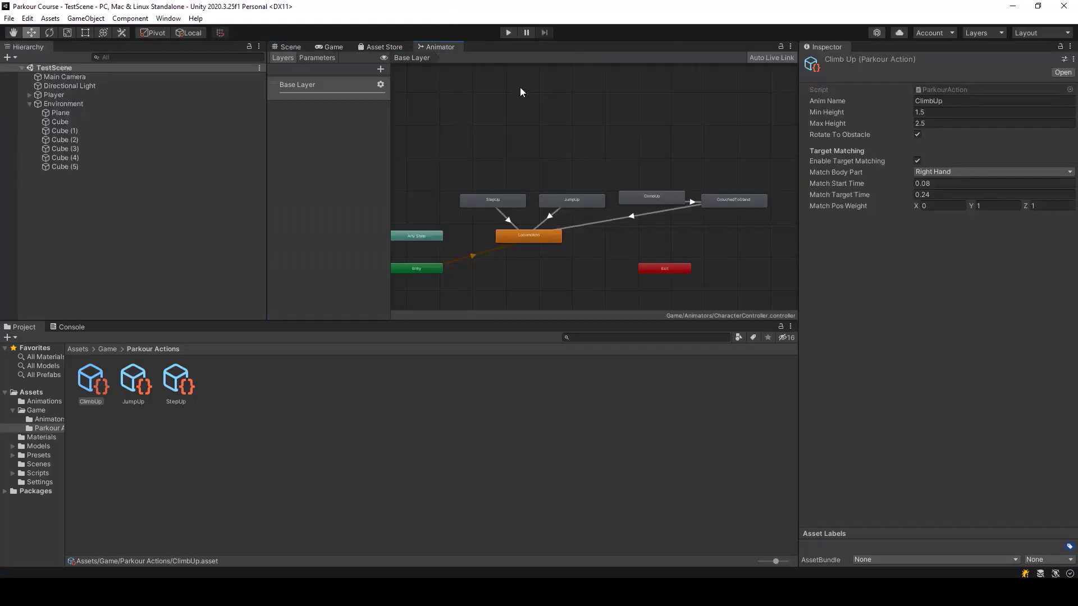
{"action": "left_click", "coordinate": [648, 200]}
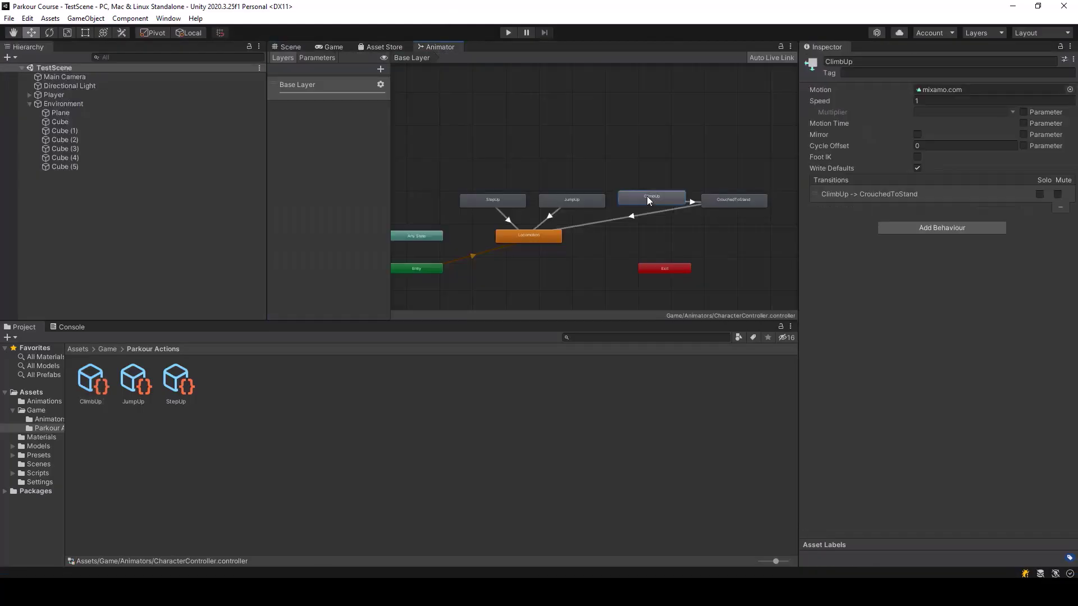
{"action": "left_click", "coordinate": [728, 201]}
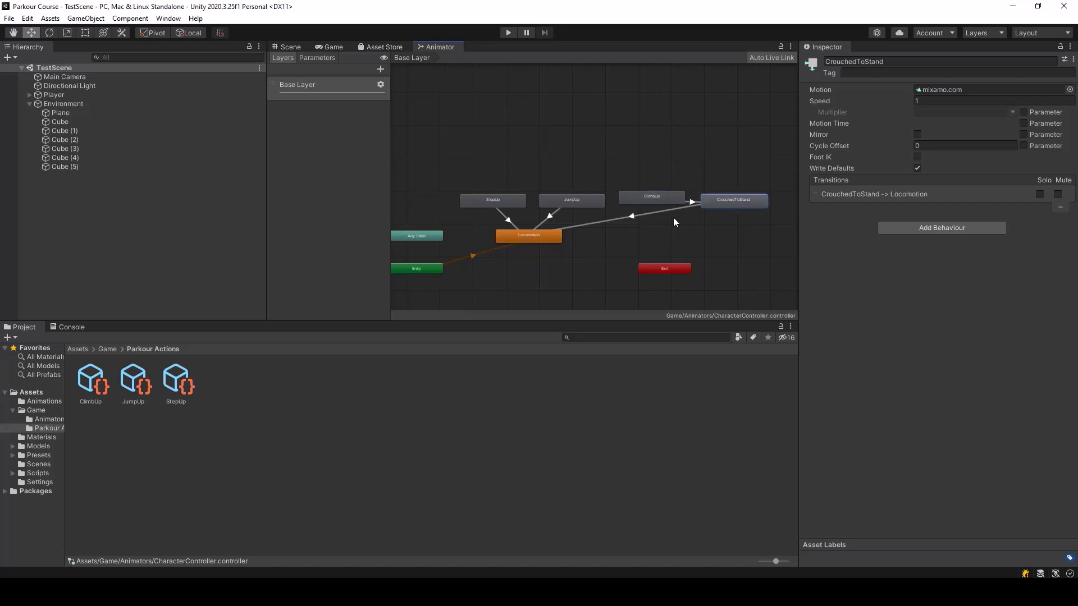
{"action": "left_click", "coordinate": [656, 197]}
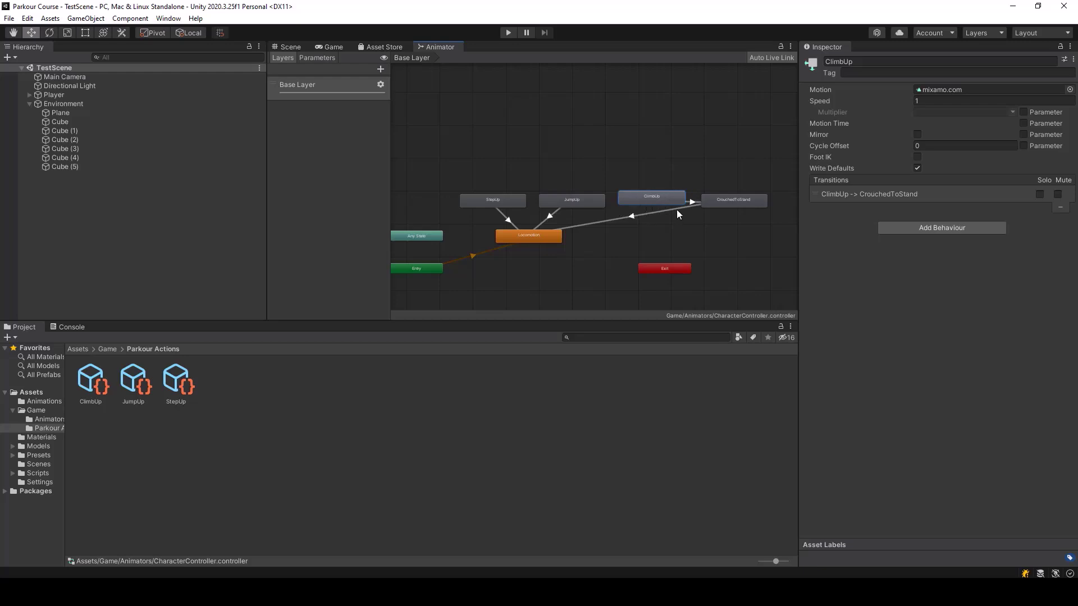
Step: Examine the playerController.SetControl(true) line in Visual Studio, and inspect the Crouched To Standing clip's length and import settings in Unity
{"action": "key", "text": "alt+Tab"}
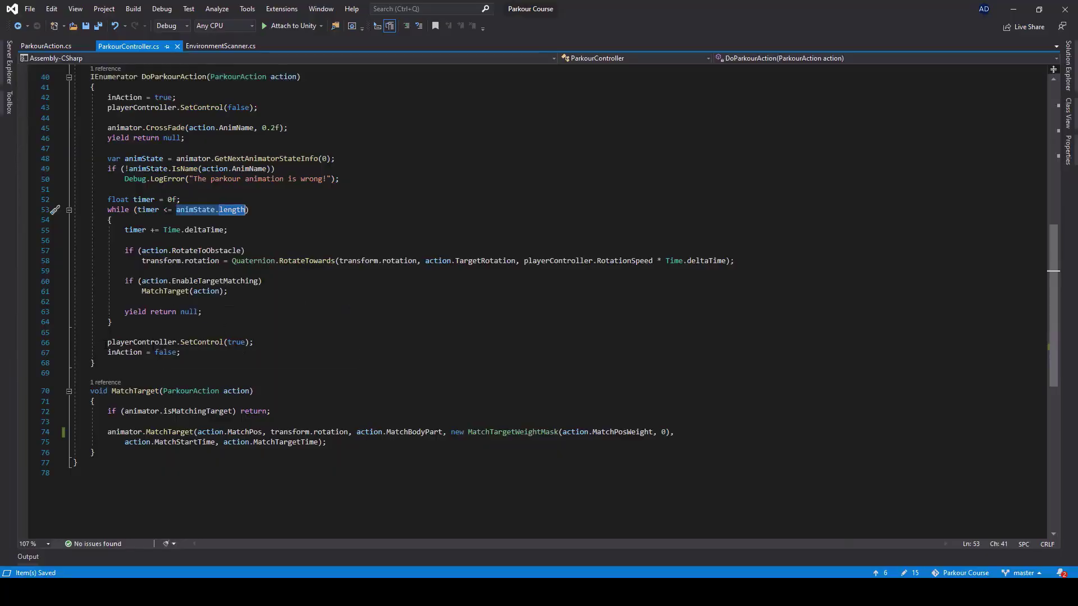
{"action": "left_click_drag", "start_coordinate": [108, 342], "coordinate": [294, 347]}
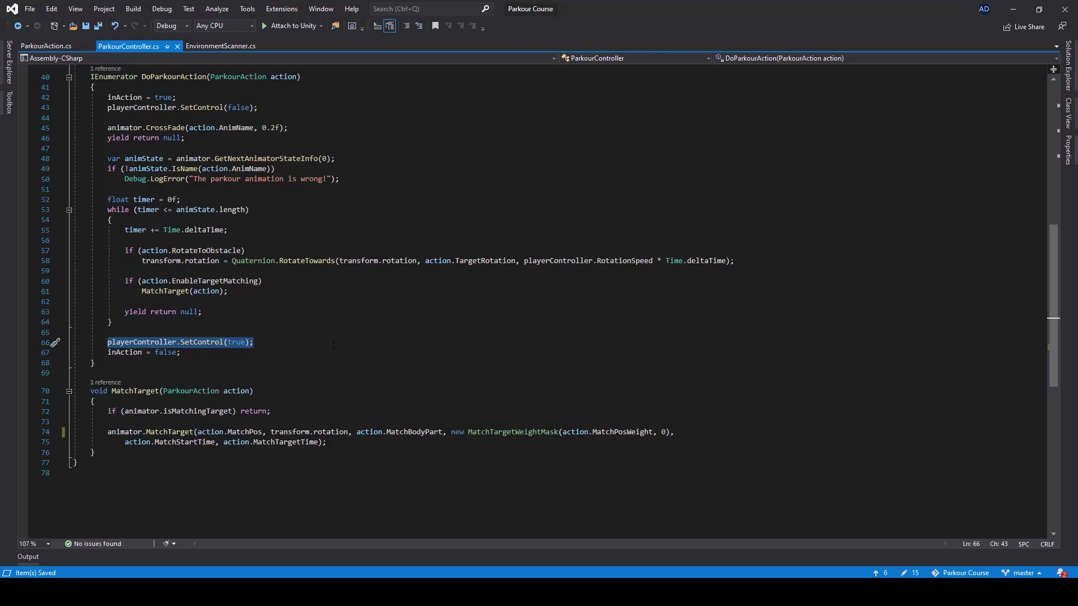
{"action": "key", "text": "alt+Tab"}
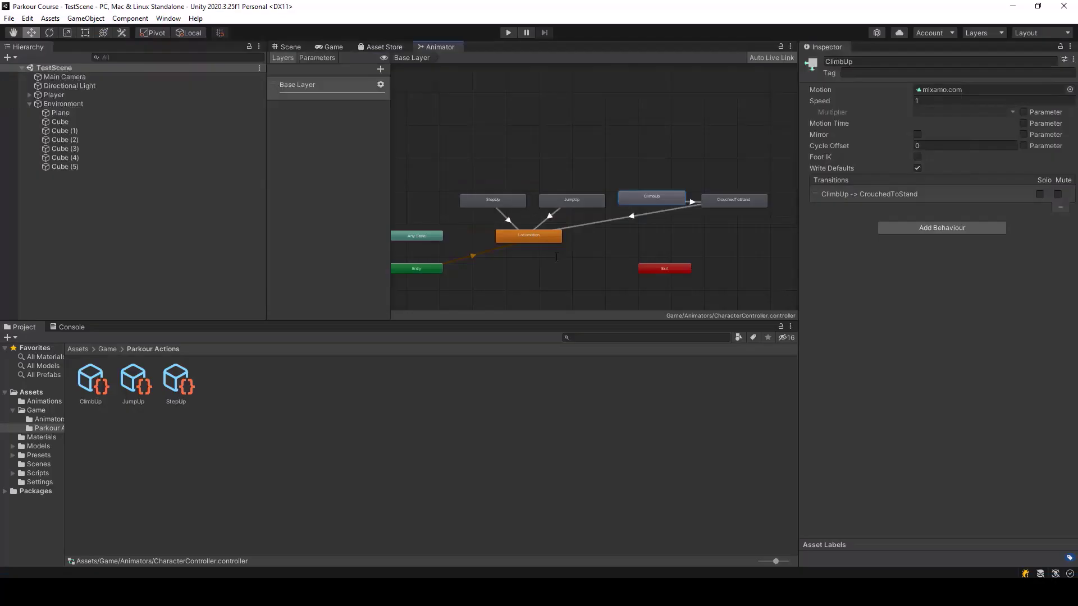
{"action": "left_click", "coordinate": [718, 201]}
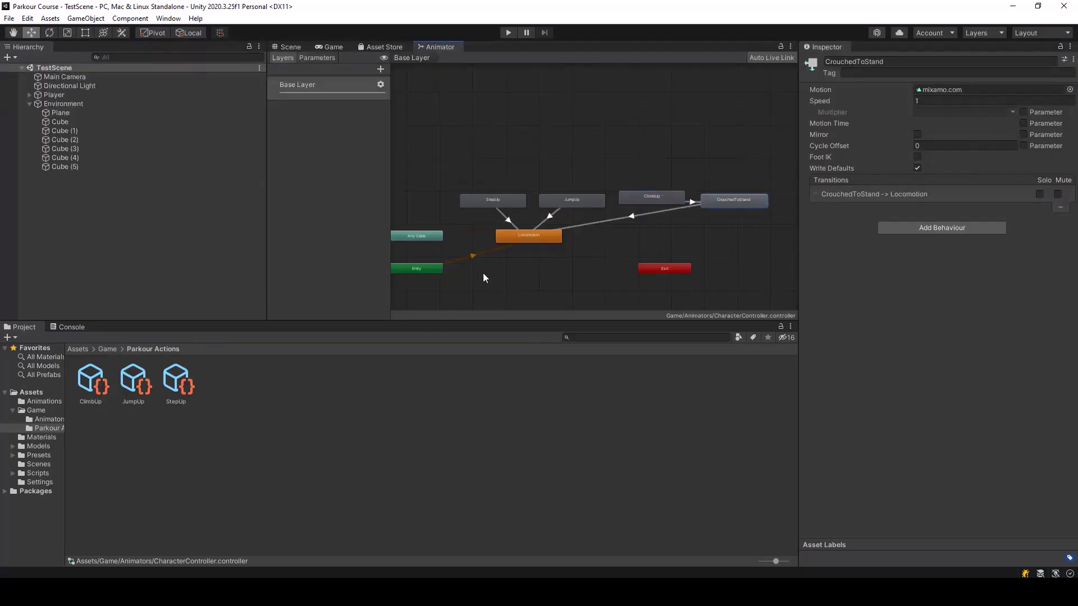
{"action": "double_click", "coordinate": [730, 202]}
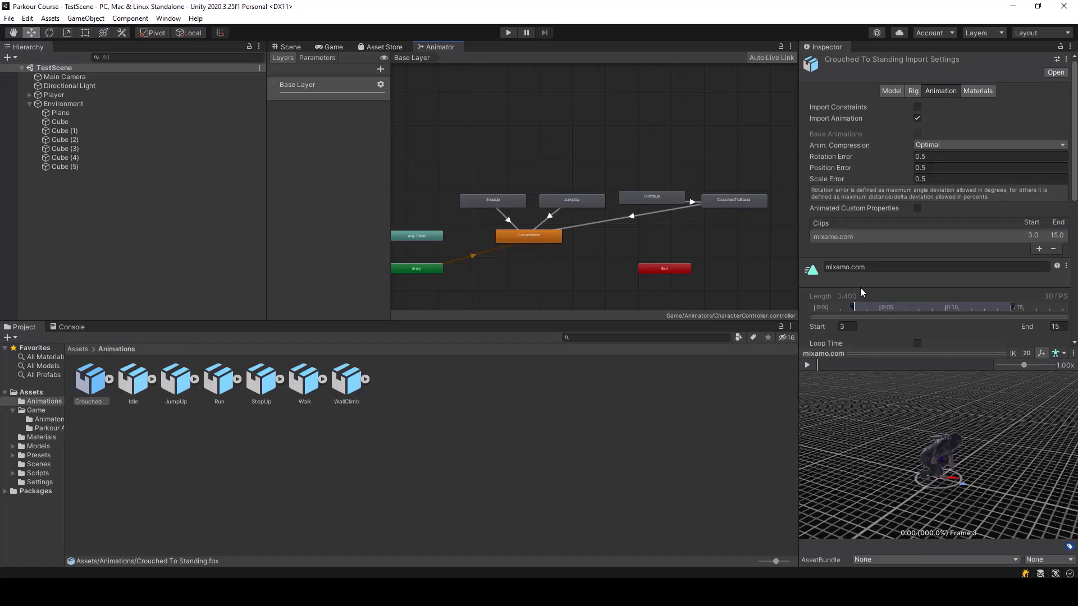
{"action": "scroll", "coordinate": [995, 321], "scroll_direction": "down", "scroll_amount": 4}
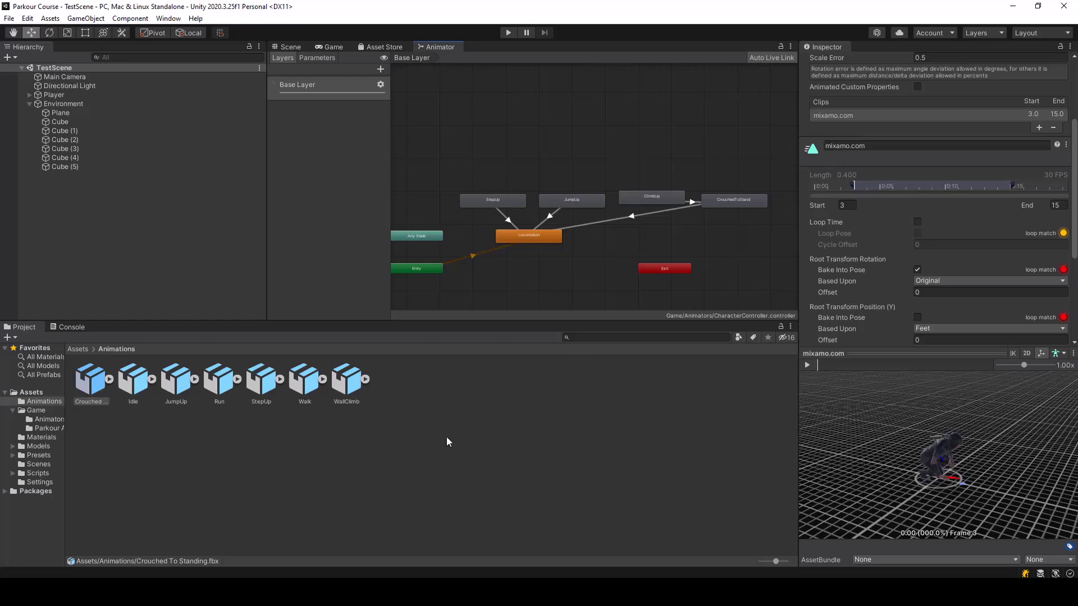
Step: In Visual Studio, add a serialized float field postActionDelay below rotateToObstacle in ParkourAction.cs and save the script
{"action": "left_click", "coordinate": [408, 572]}
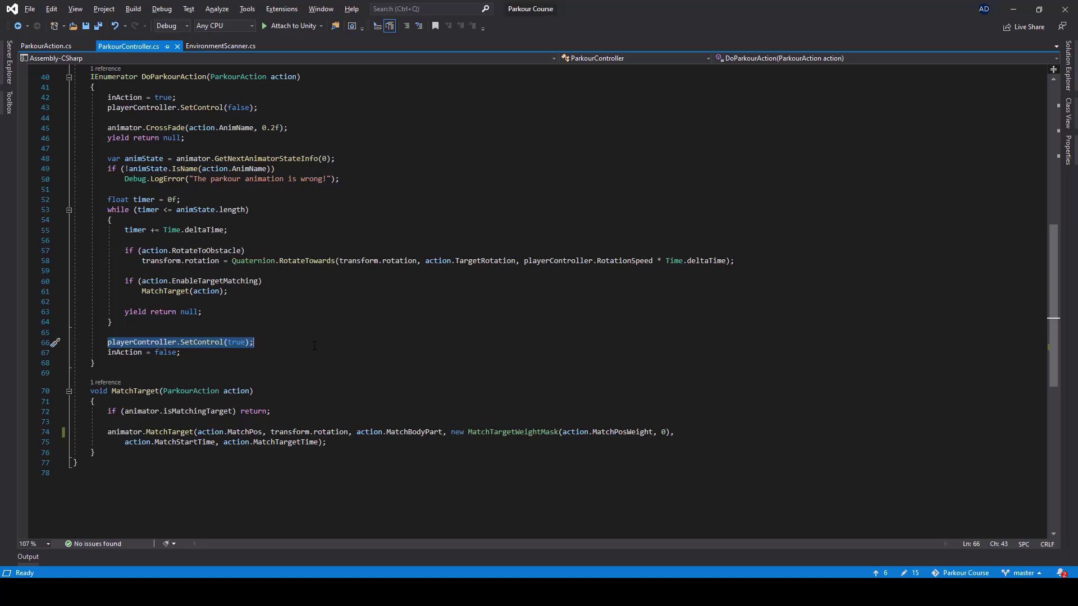
{"action": "left_click", "coordinate": [45, 44]}
{"action": "scroll", "coordinate": [503, 210], "scroll_direction": "up", "scroll_amount": 6}
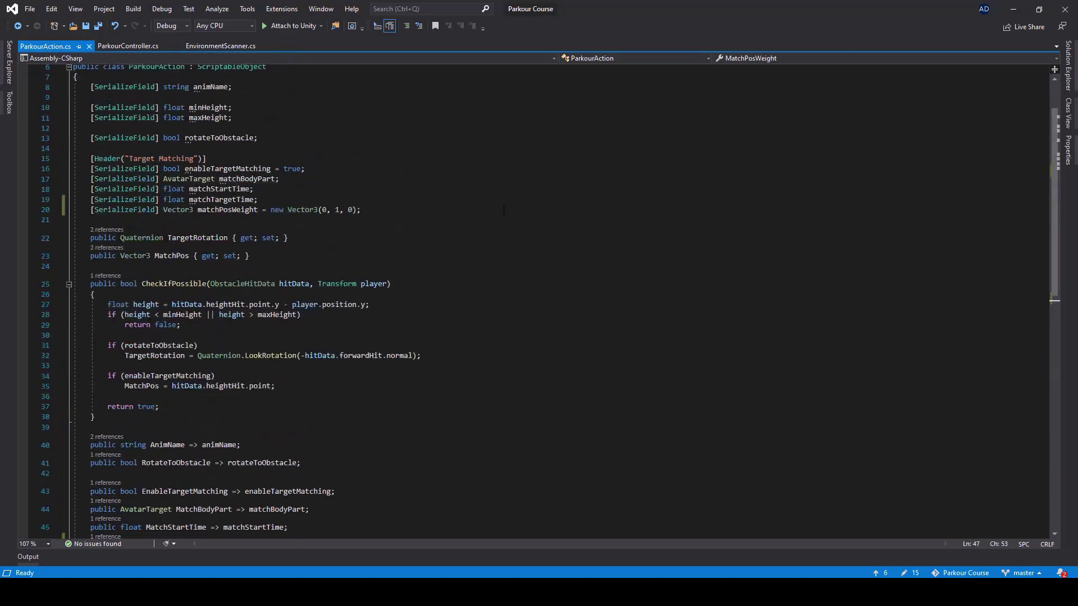
{"action": "scroll", "coordinate": [256, 152], "scroll_direction": "up", "scroll_amount": 2}
{"action": "left_click", "coordinate": [269, 201]}
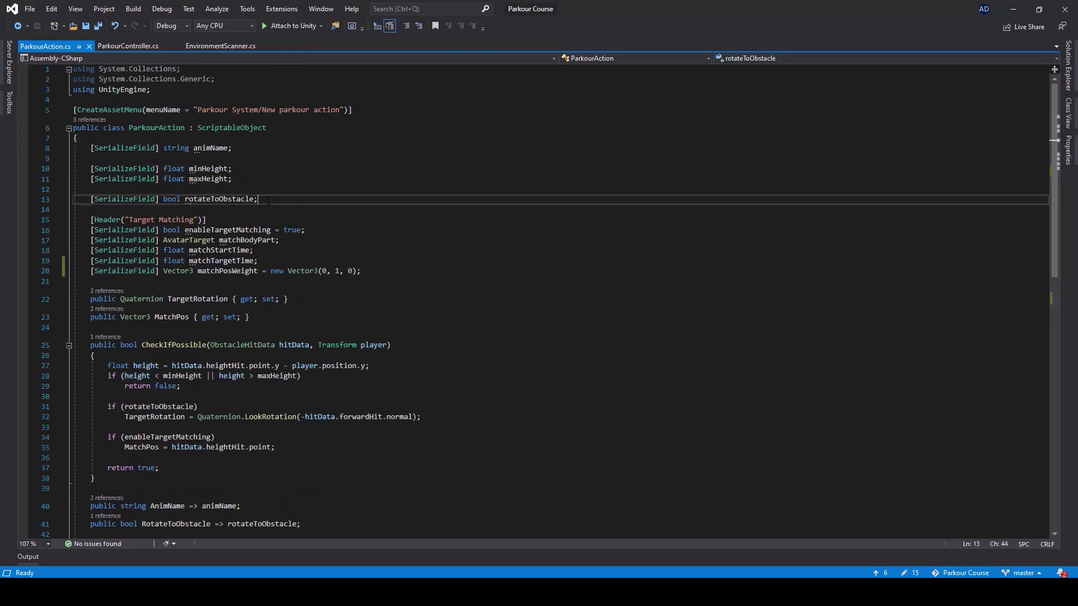
{"action": "key", "text": "Return"}
{"action": "type", "text": "[S"}
{"action": "key", "text": "Tab"}
{"action": "type", "text": "] float "}
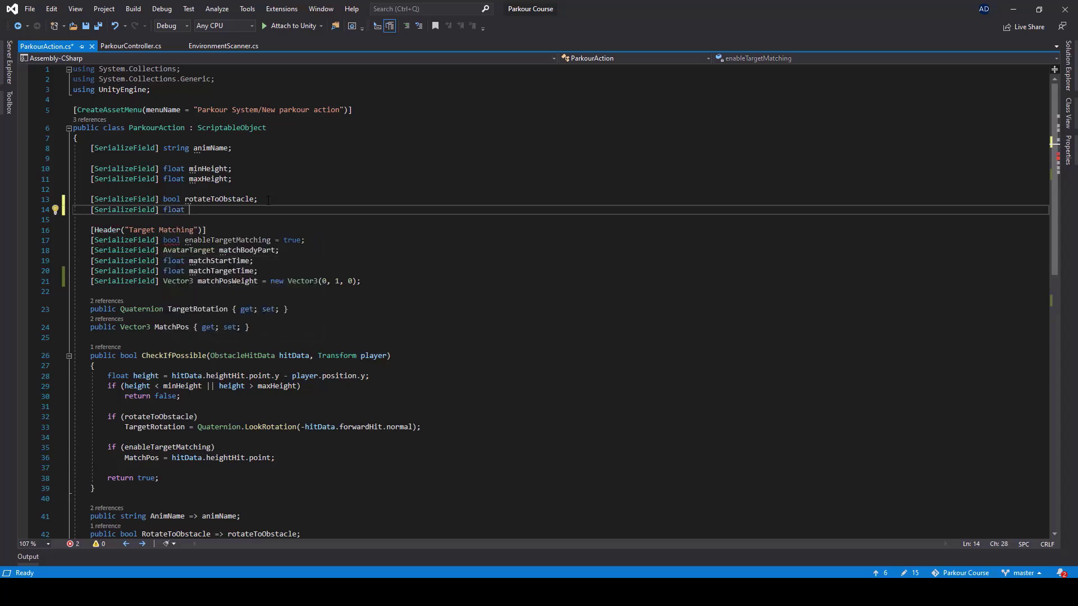
{"action": "type", "text": "postActionDelay;"}
{"action": "key", "text": "ctrl+s"}
Step: Expose the delay through a public float property PostActionDelay => postActionDelay below RotateToObstacle, and save ParkourAction.cs
{"action": "left_click_drag", "start_coordinate": [1053, 226], "coordinate": [1035, 335]}
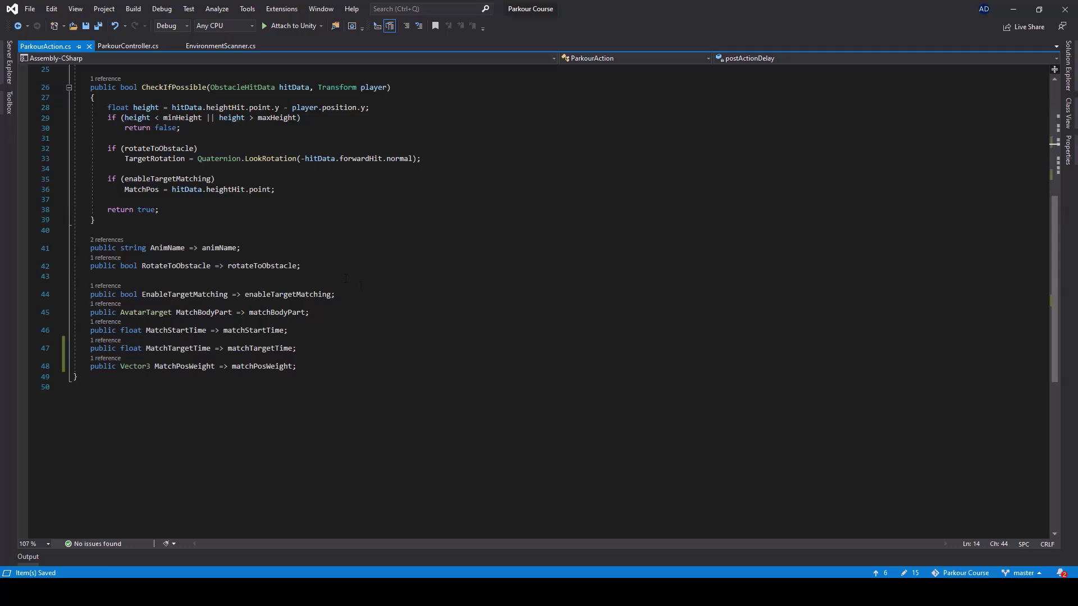
{"action": "left_click", "coordinate": [311, 264]}
{"action": "key", "text": "Return"}
{"action": "type", "text": "public fla"}
{"action": "key", "text": "BackSpace"}
{"action": "type", "text": "oat PostActionDelay => postActionDelay;"}
{"action": "key", "text": "ctrl+s"}
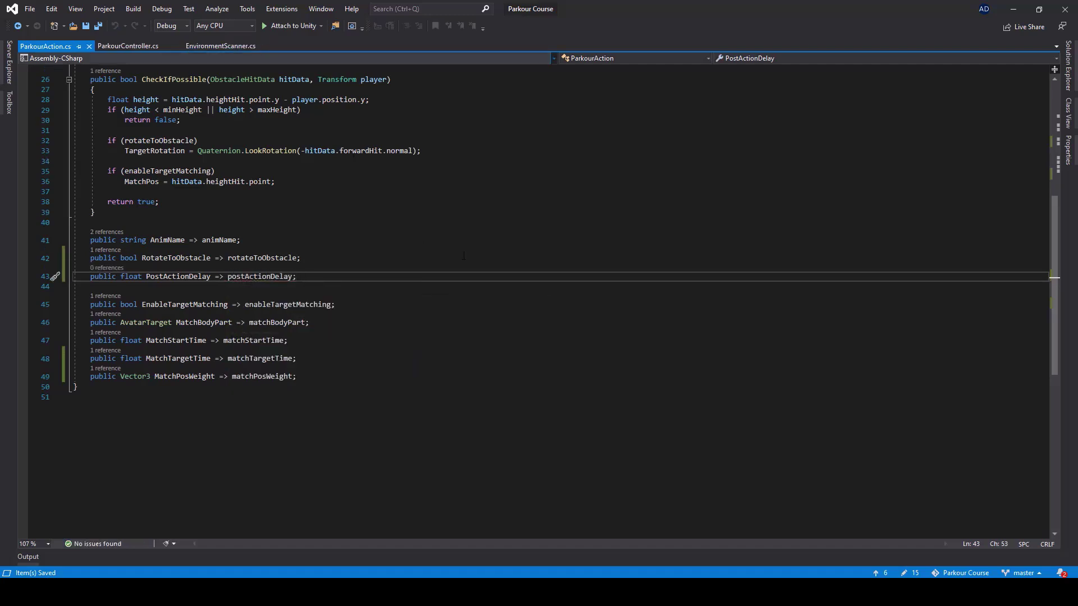
Step: In ParkourController.cs, add yield return new WaitForSeconds(action.PostActionDelay); between the DoParkourAction while loop and playerController.SetControl(true), and save the script
{"action": "left_click", "coordinate": [128, 46]}
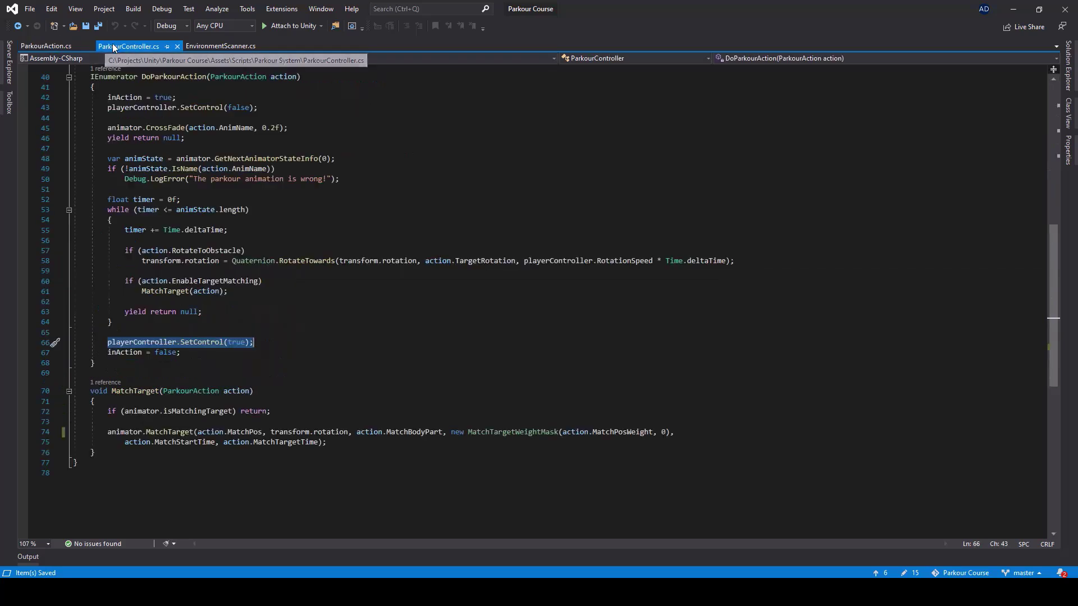
{"action": "left_click", "coordinate": [126, 323]}
{"action": "key", "text": "Return"}
{"action": "key", "text": "Return"}
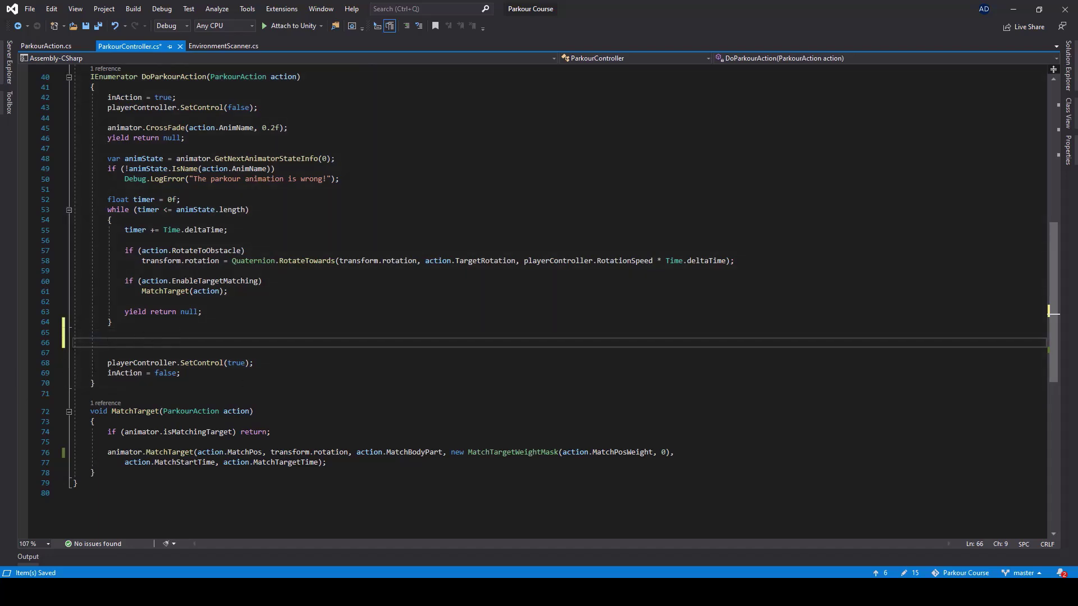
{"action": "left_click_drag", "start_coordinate": [107, 364], "coordinate": [258, 364]}
{"action": "left_click", "coordinate": [259, 364]}
{"action": "left_click", "coordinate": [127, 343]}
{"action": "key", "text": "ctrl+s"}
{"action": "type", "text": "yield"}
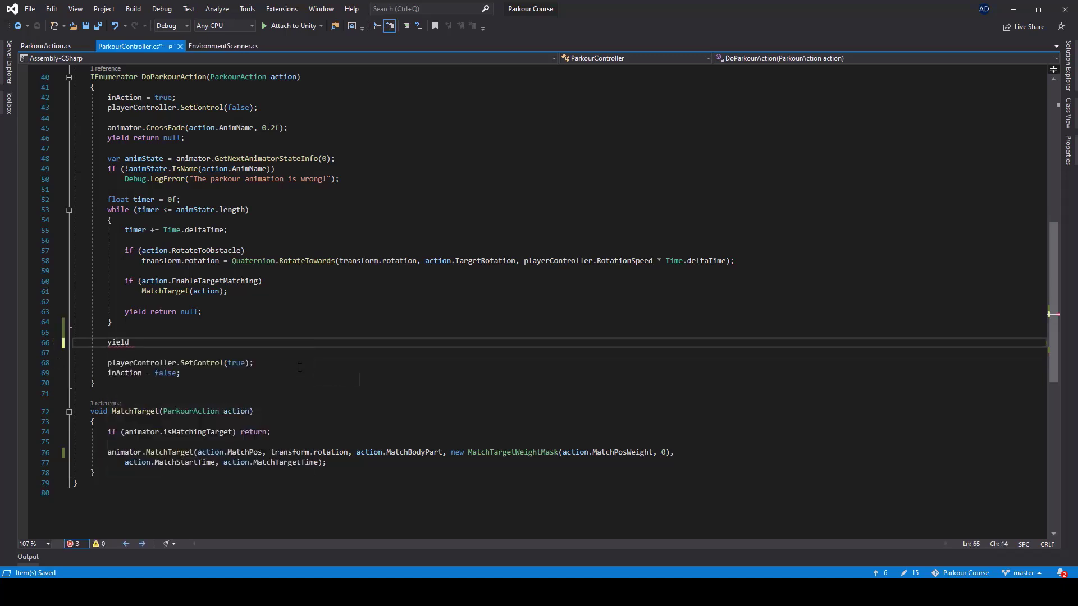
{"action": "type", "text": " return new Wai"}
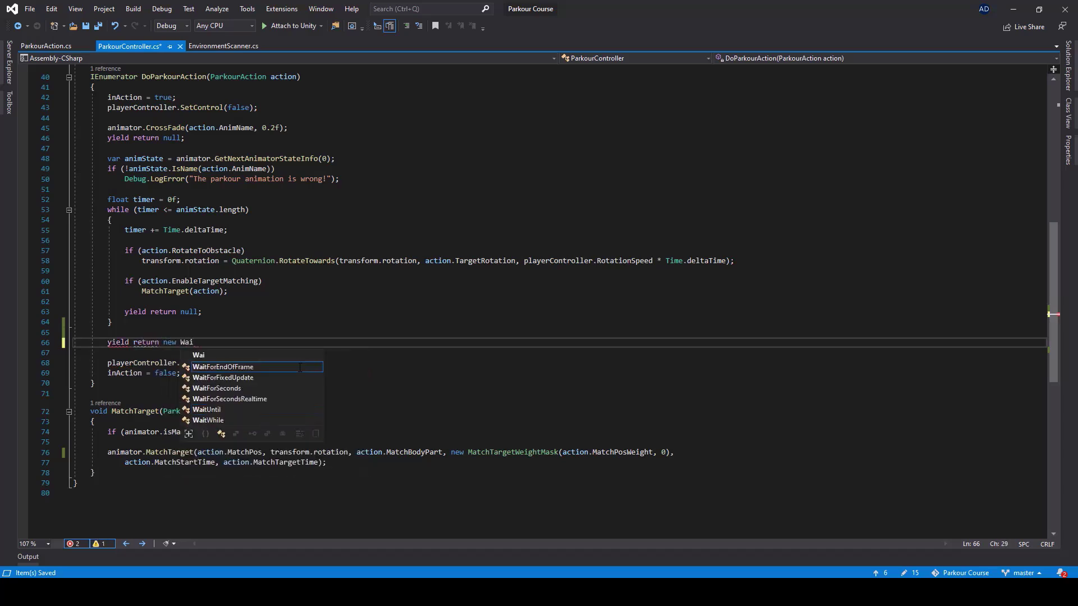
{"action": "type", "text": "tForSeconds(action"}
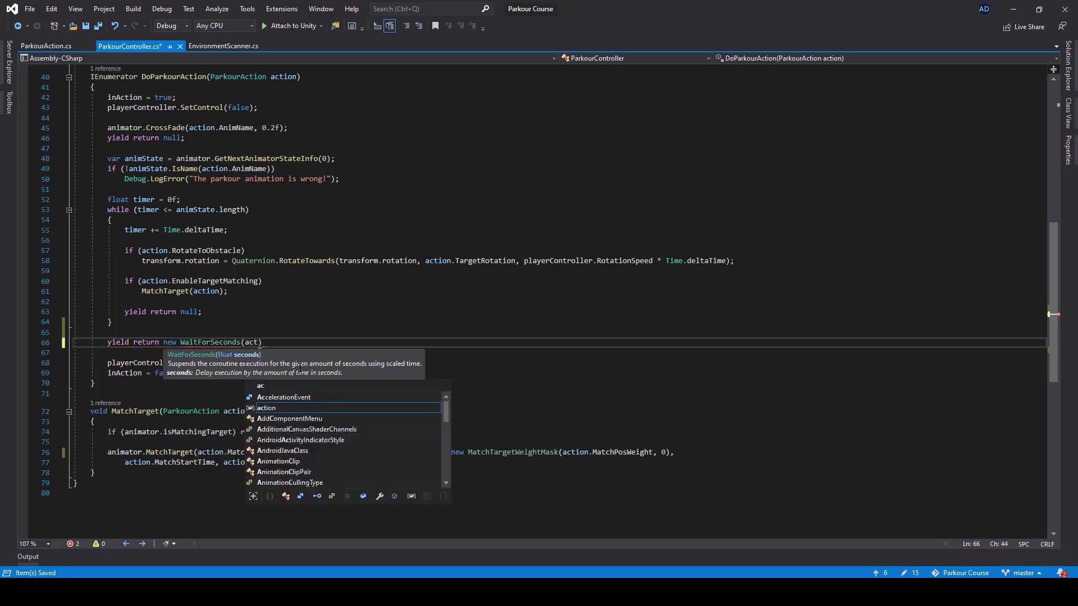
{"action": "key", "text": "Tab"}
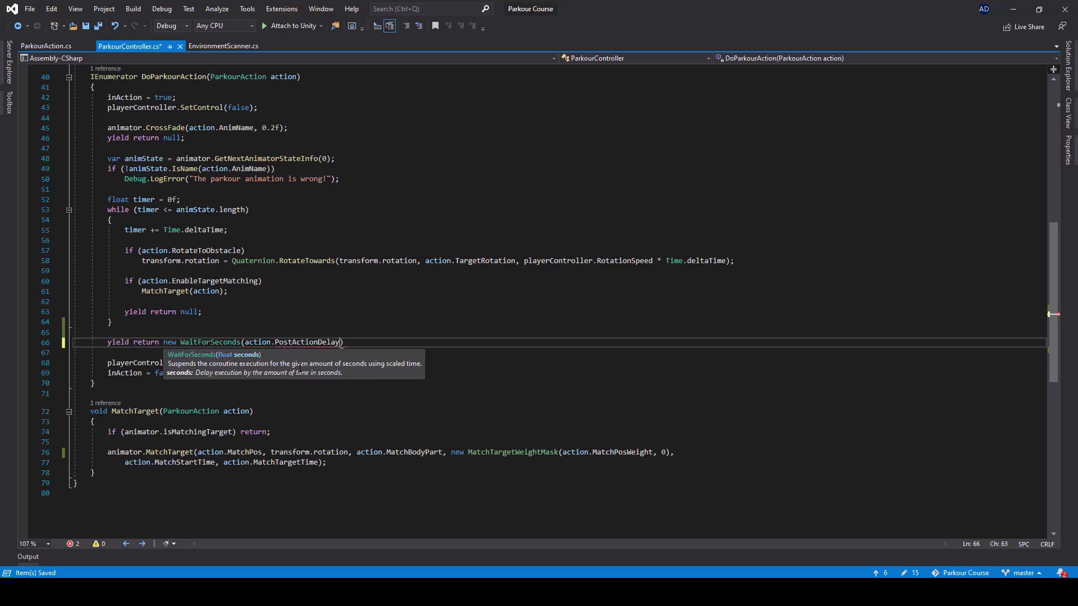
{"action": "key", "text": "End"}
{"action": "type", "text": ";"}
{"action": "key", "text": "ctrl+s"}
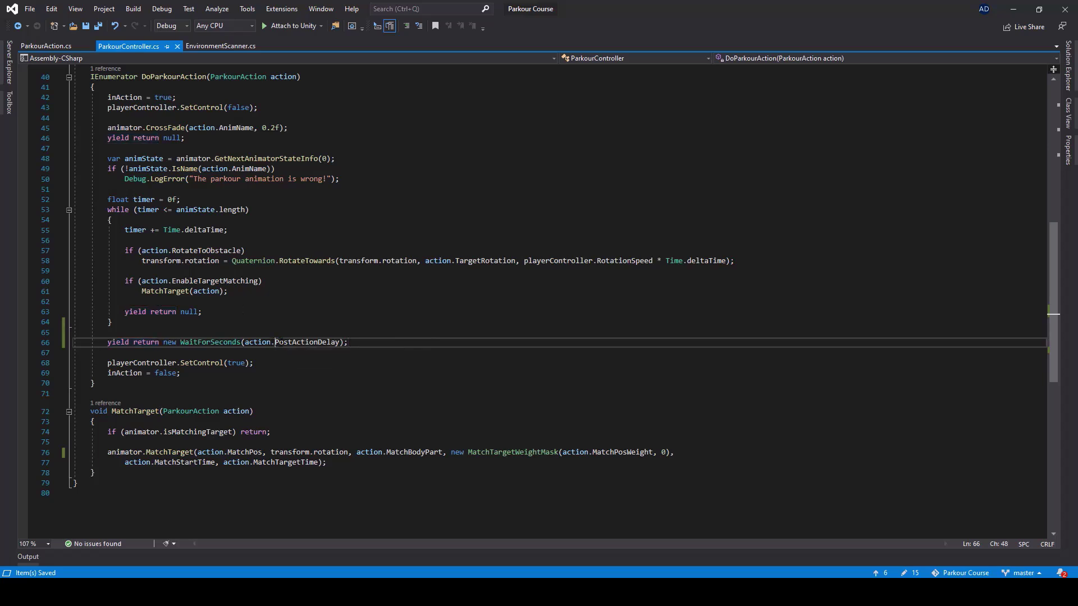
{"action": "double_click", "coordinate": [336, 342]}
{"action": "left_click_drag", "start_coordinate": [109, 341], "coordinate": [531, 348]}
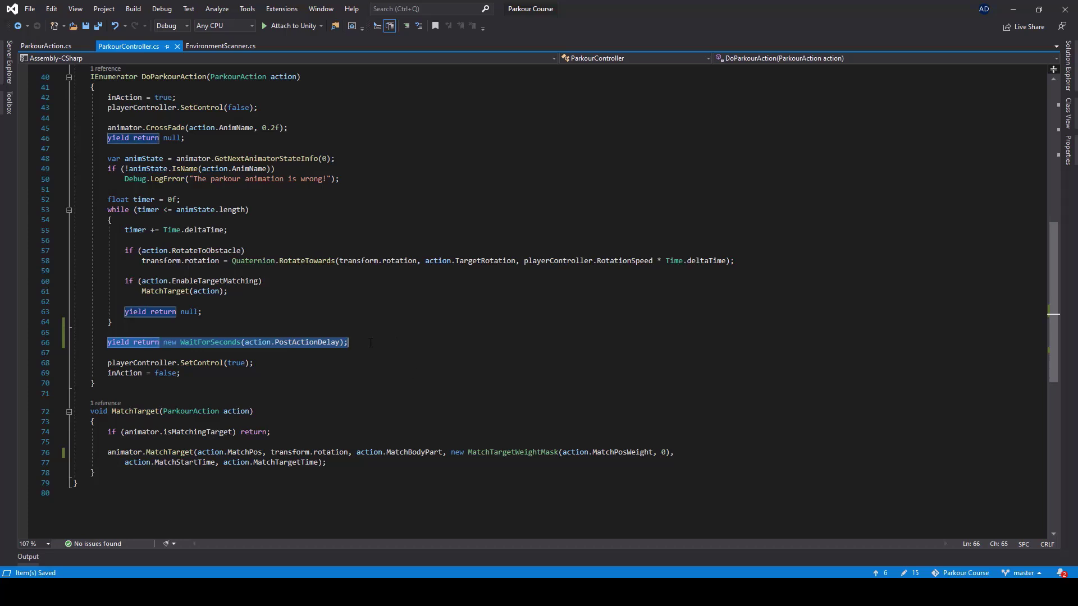
{"action": "left_click", "coordinate": [301, 341]}
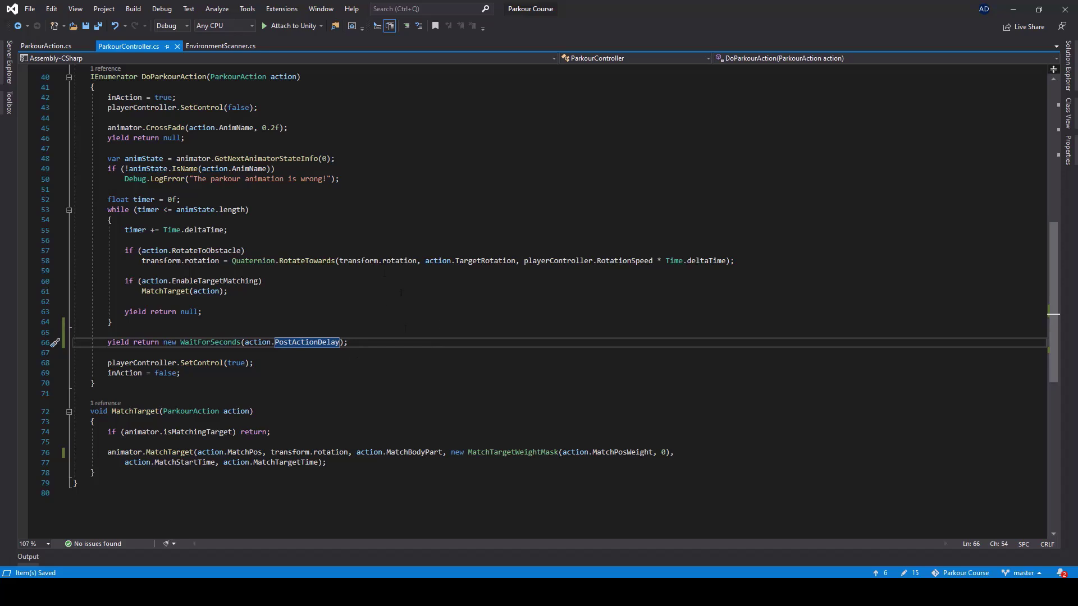
{"action": "left_click", "coordinate": [375, 343]}
Step: Switch to Unity, set the ClimbUp parkour action's Post Action Delay to 0.4, and check the JumpUp and StepUp actions' settings
{"action": "key", "text": "alt+Tab"}
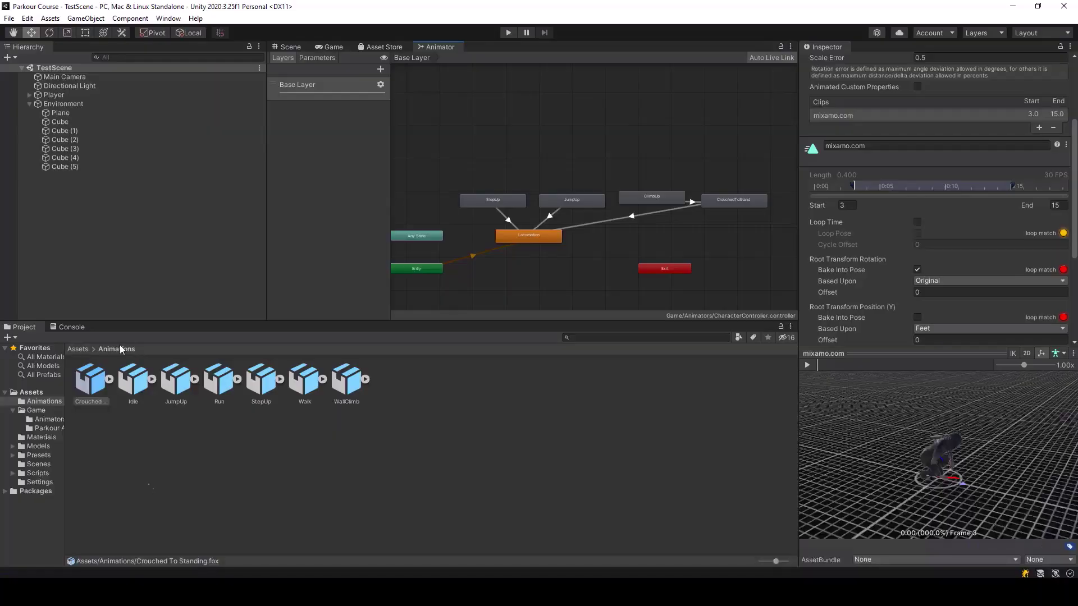
{"action": "left_click", "coordinate": [47, 429]}
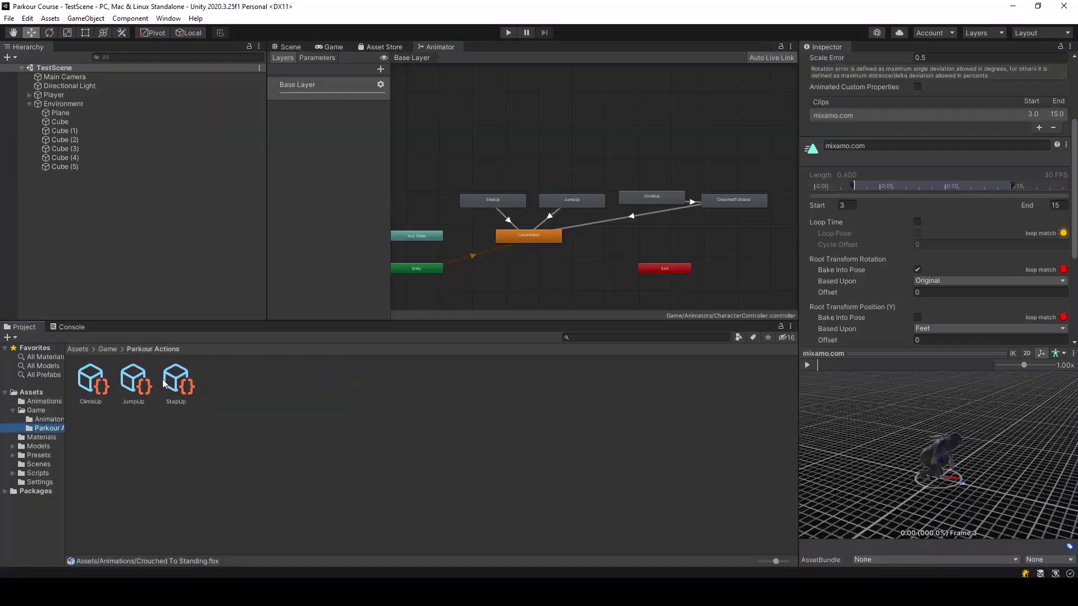
{"action": "left_click", "coordinate": [92, 386]}
{"action": "left_click", "coordinate": [934, 147]}
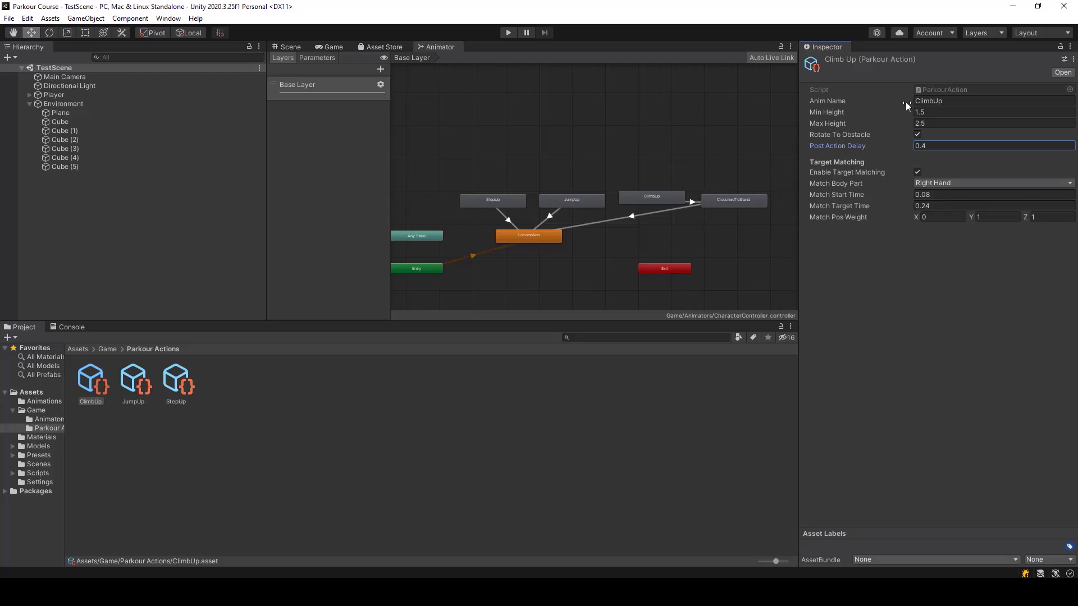
{"action": "left_click", "coordinate": [135, 387]}
{"action": "left_click", "coordinate": [177, 386]}
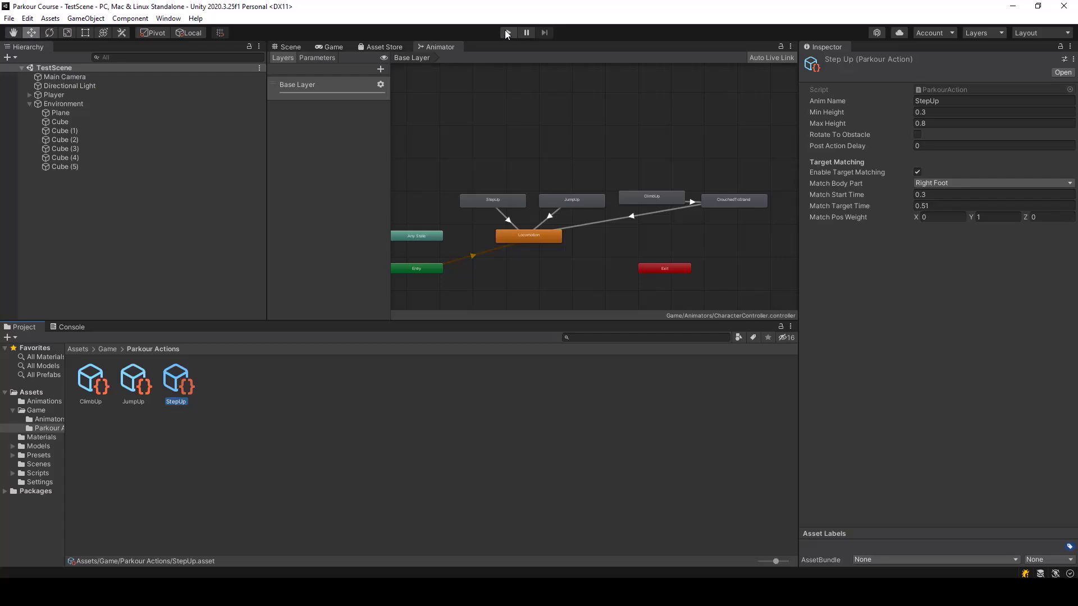
Step: Start a play test, climb the second-highest block from the front, and run the character off its back side
{"action": "left_click", "coordinate": [507, 33]}
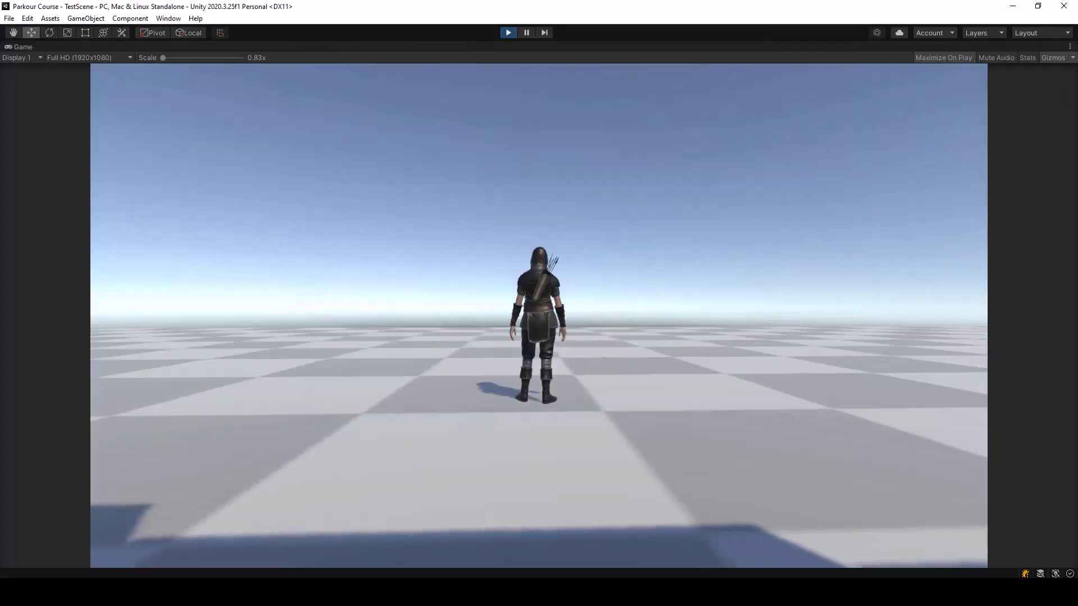
{"action": "key", "text": "w"}
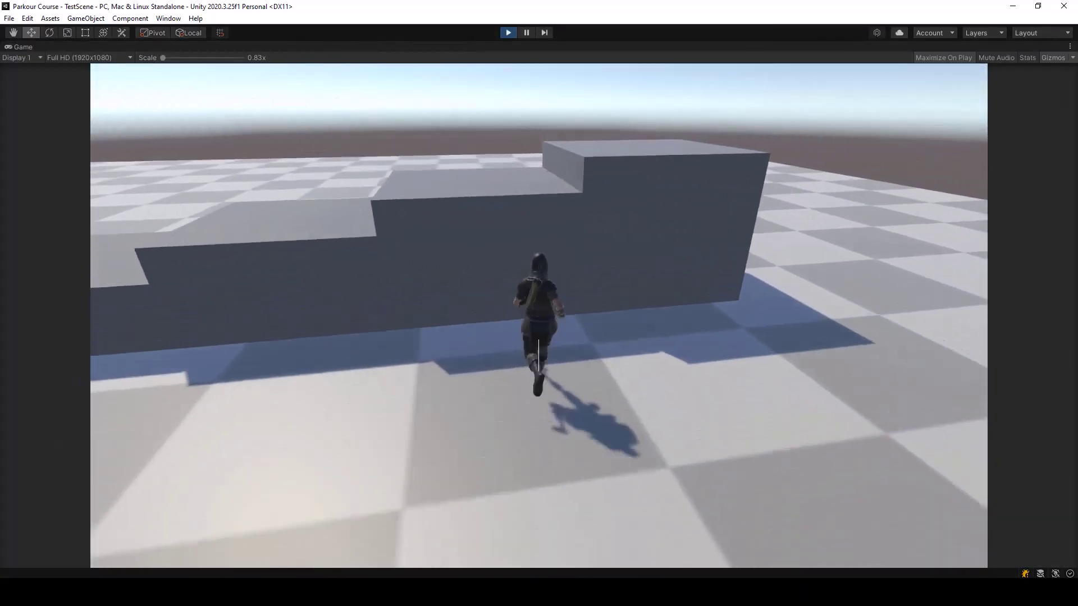
{"action": "key", "text": "space"}
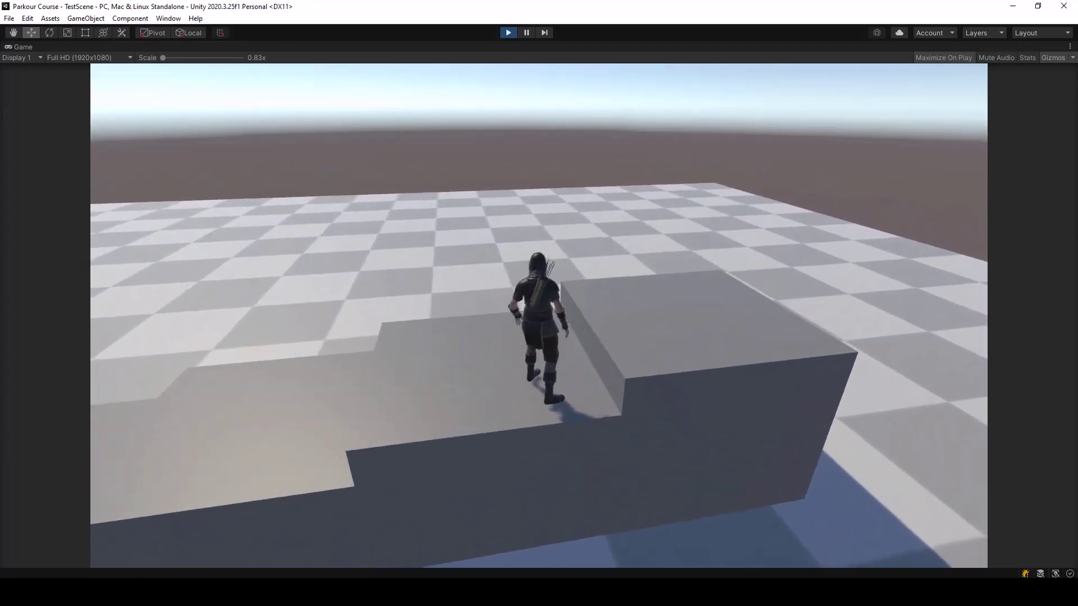
{"action": "key", "text": "w"}
{"action": "key", "text": "a"}
{"action": "key", "text": "w"}
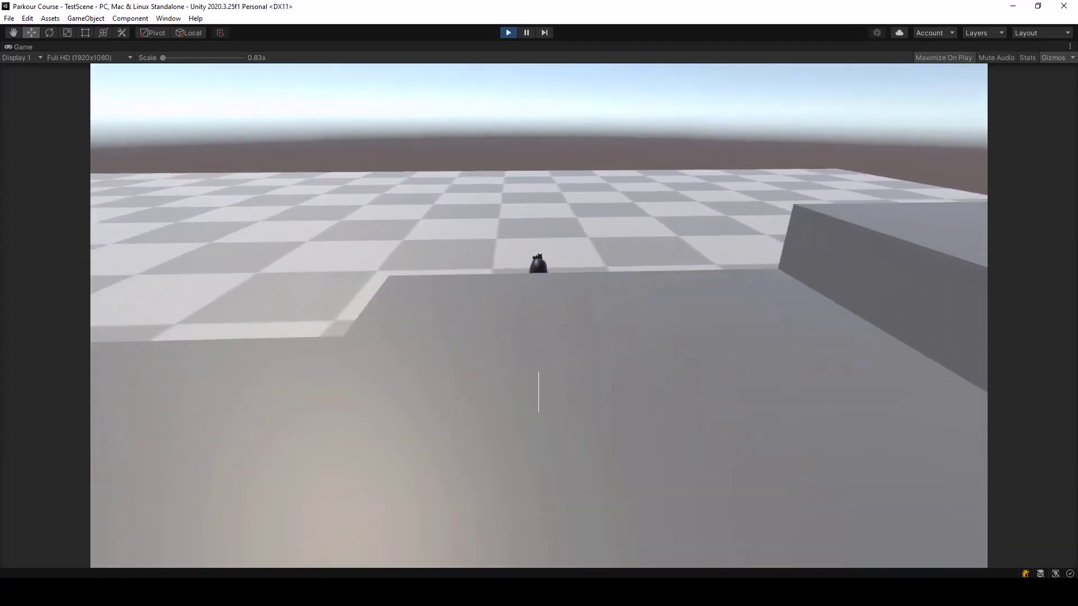
{"action": "key", "text": "w"}
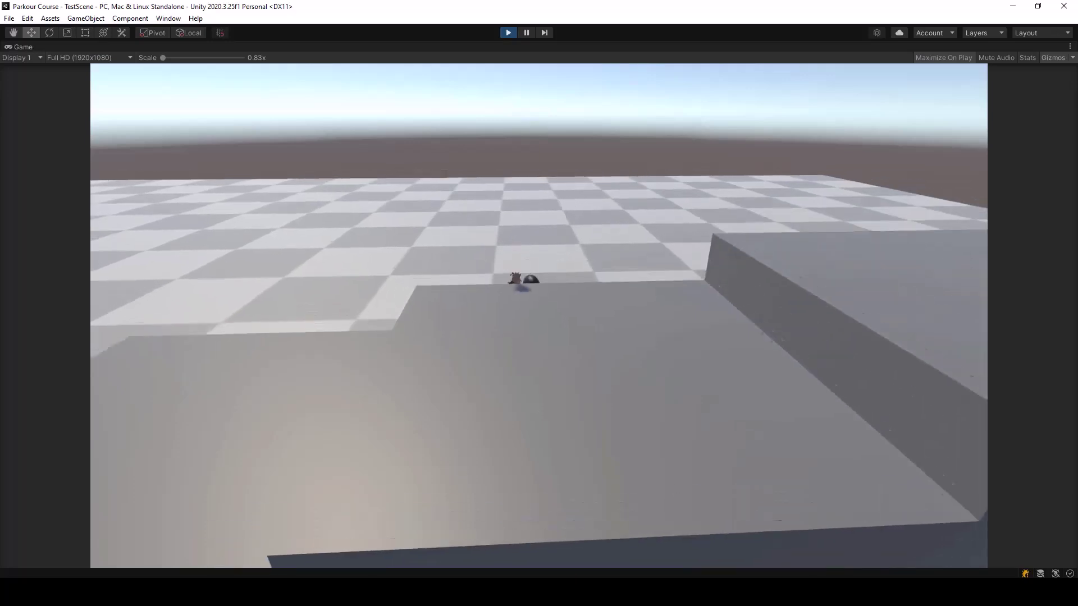
Step: Climb the second-highest block from behind and run the character off its front side
{"action": "key", "text": "s"}
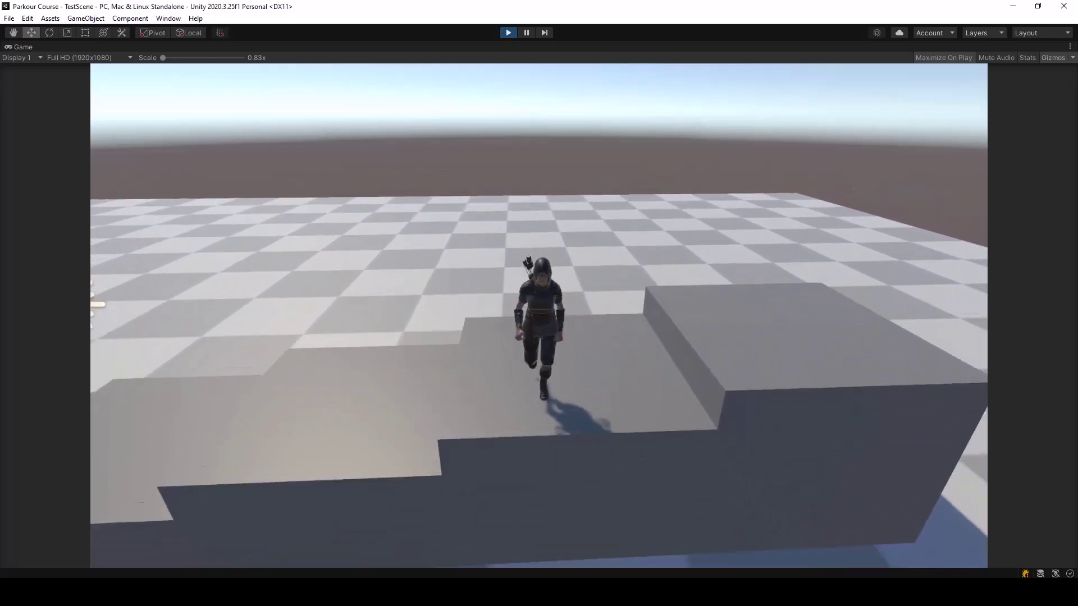
{"action": "key", "text": "s"}
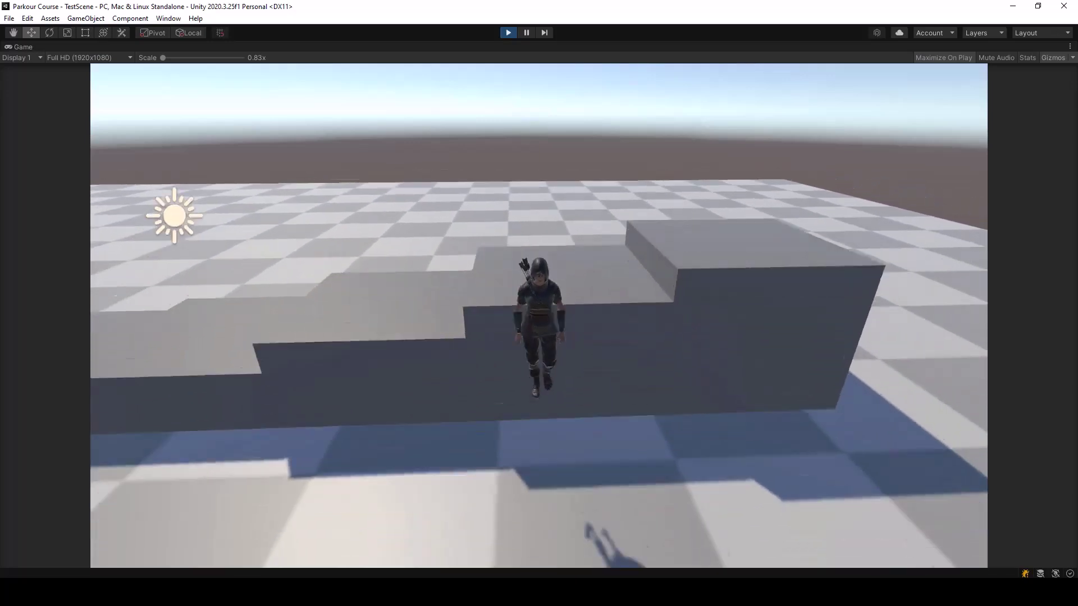
{"action": "key", "text": "d"}
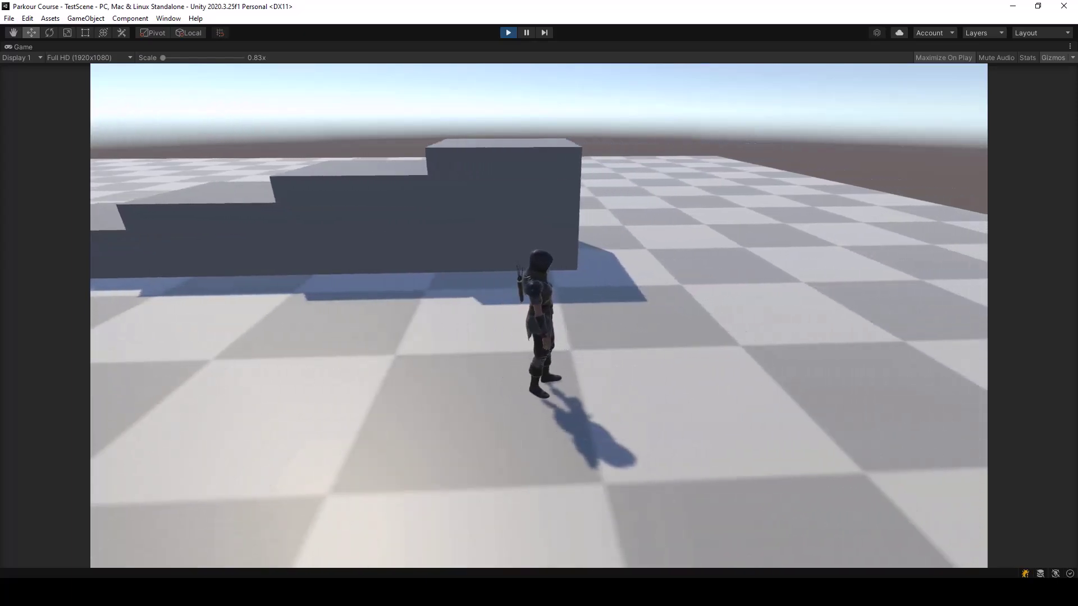
Step: Climb the tallest block from the front, run off its back side, and bring the character around the block's end
{"action": "key", "text": "w"}
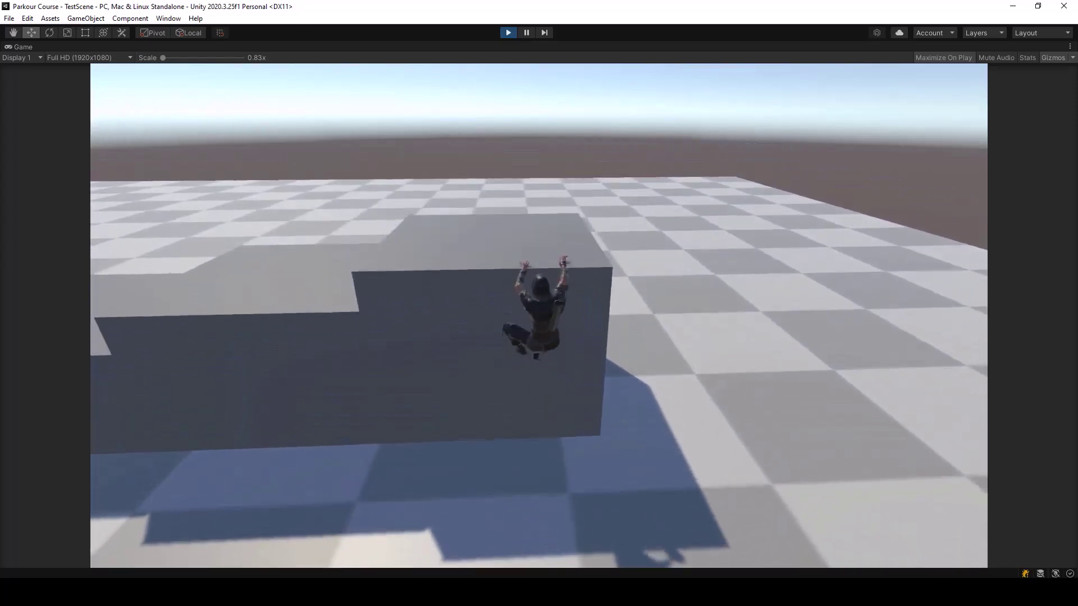
{"action": "key", "text": "w"}
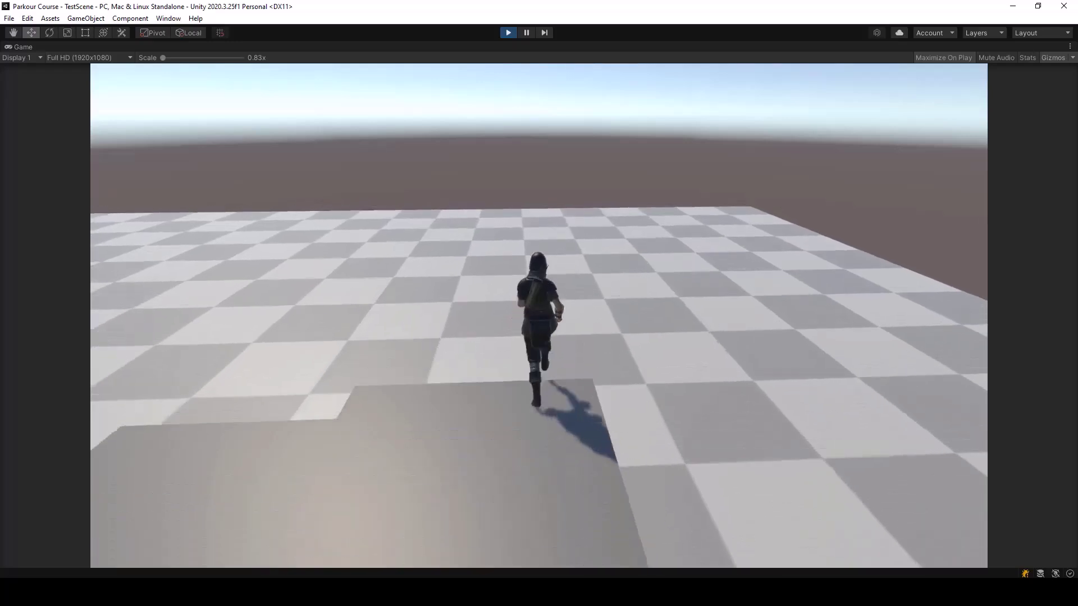
{"action": "key", "text": "d"}
{"action": "key", "text": "s"}
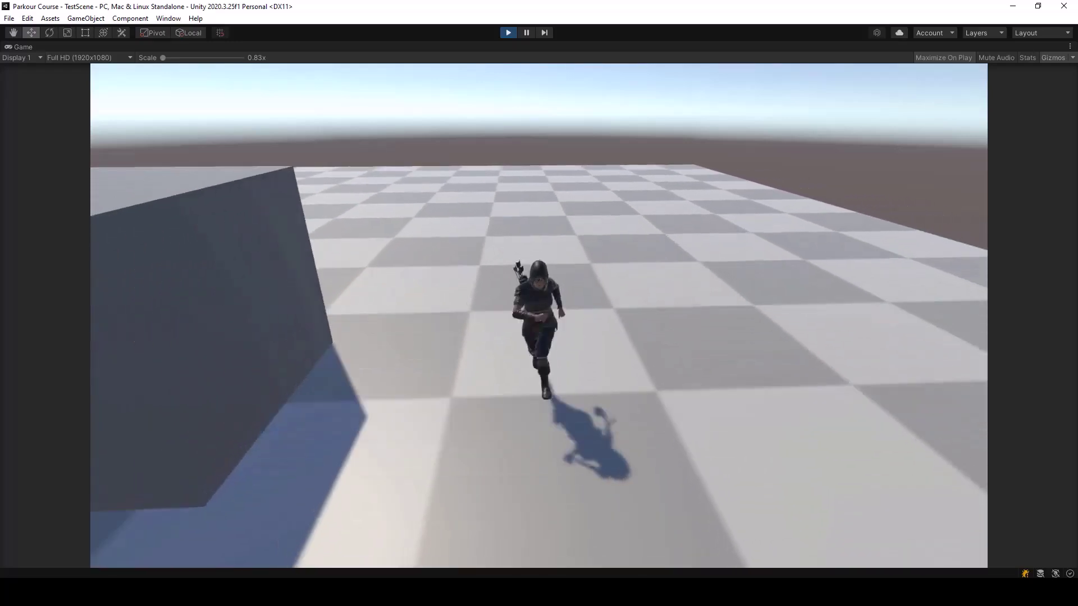
Step: Bring the character back to the front of the blocks, climb the second-highest block again, and run off its front side
{"action": "key", "text": "a"}
{"action": "key", "text": "space"}
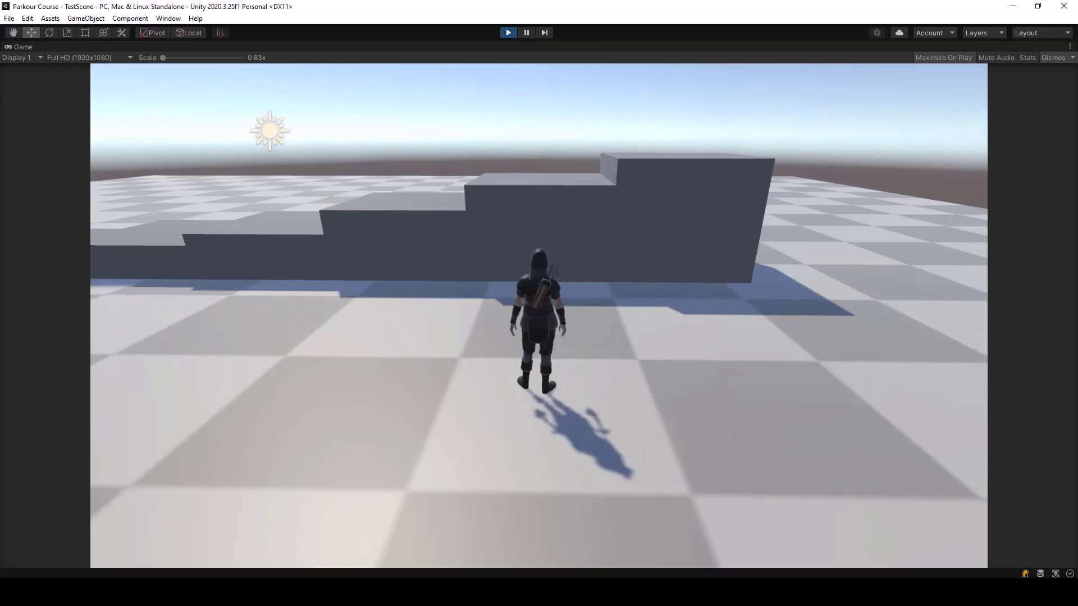
{"action": "key", "text": "w"}
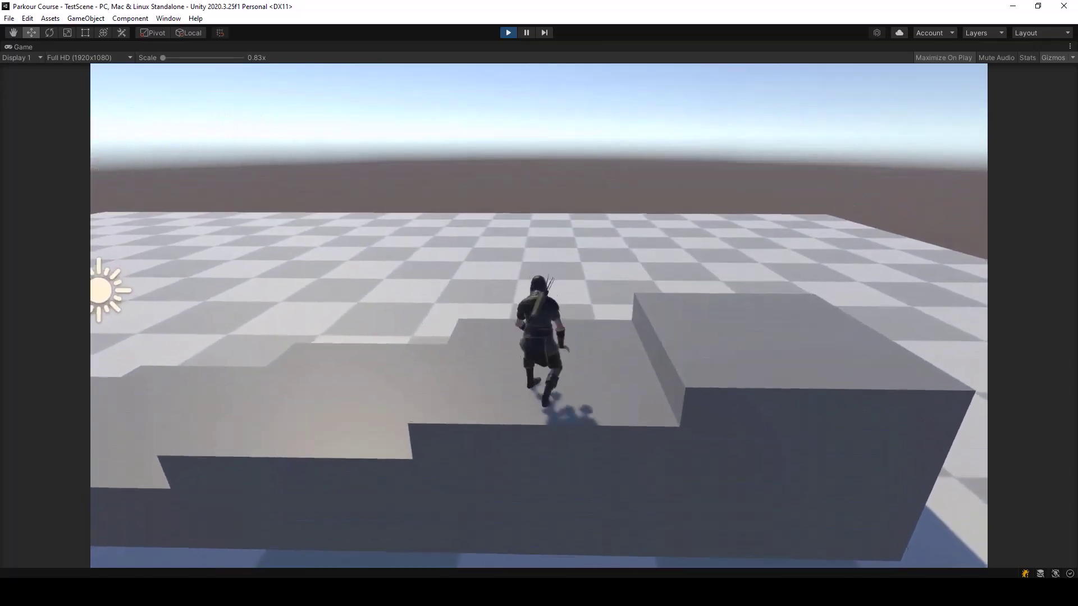
{"action": "key", "text": "s"}
{"action": "key", "text": "w"}
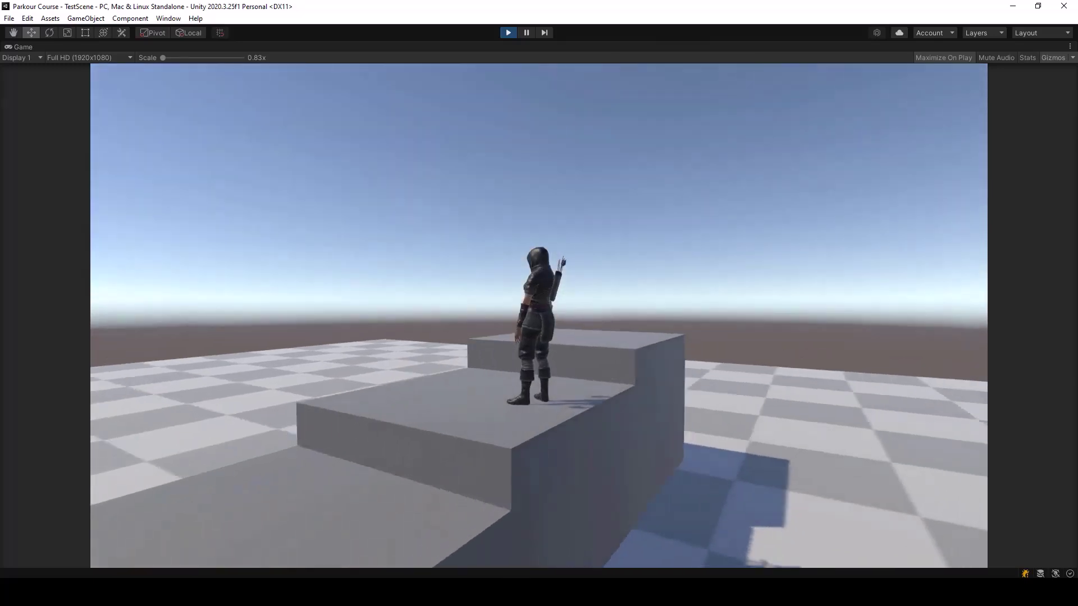
{"action": "key", "text": "d"}
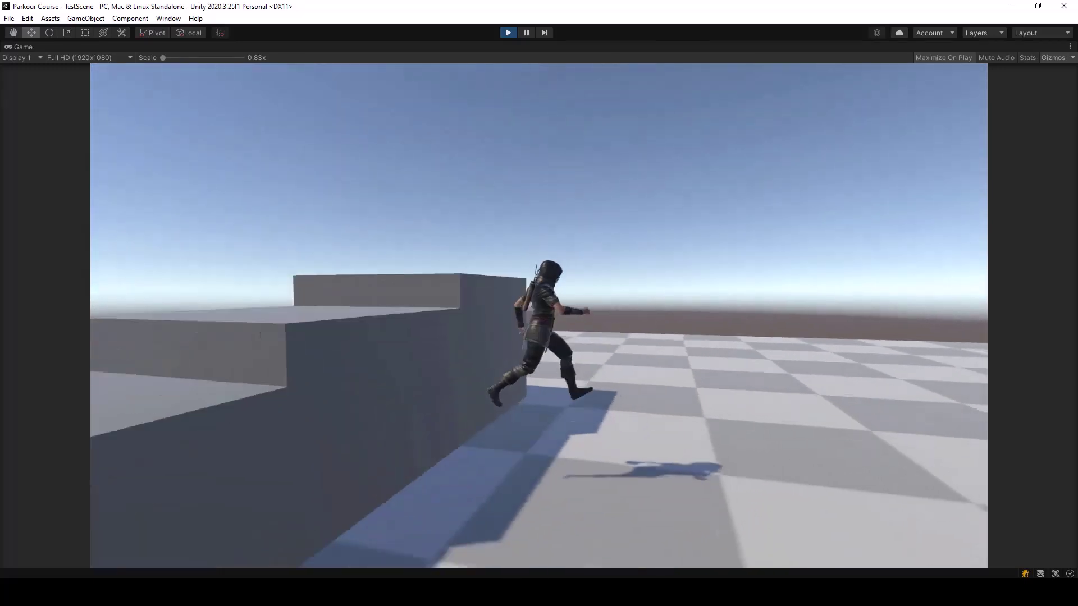
{"action": "key", "text": "d"}
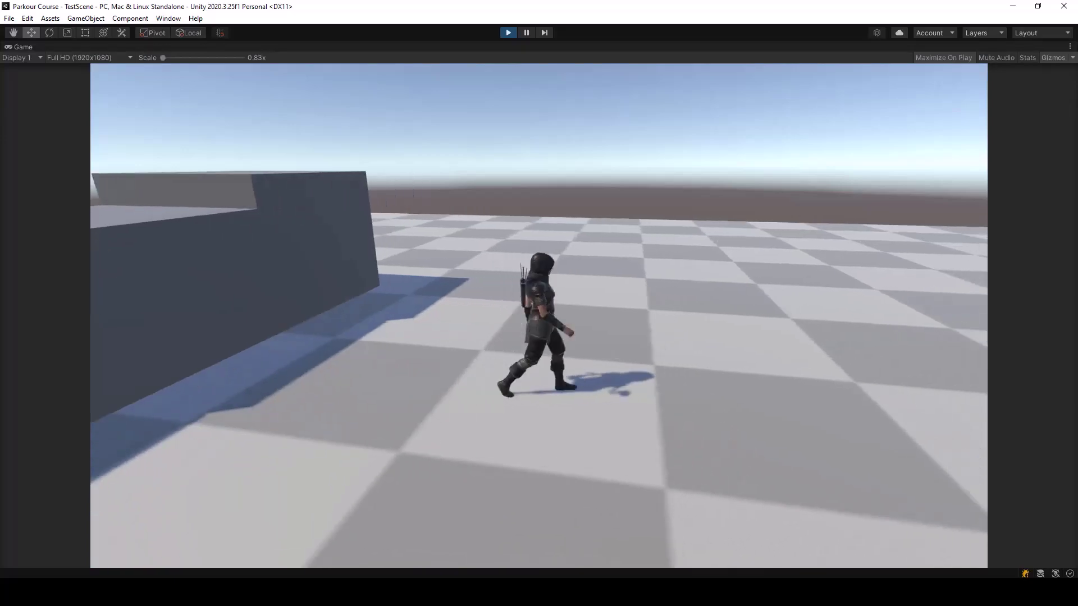
Step: Climb the second-highest block from the front twice, running the character back off its front side each time
{"action": "key", "text": "w"}
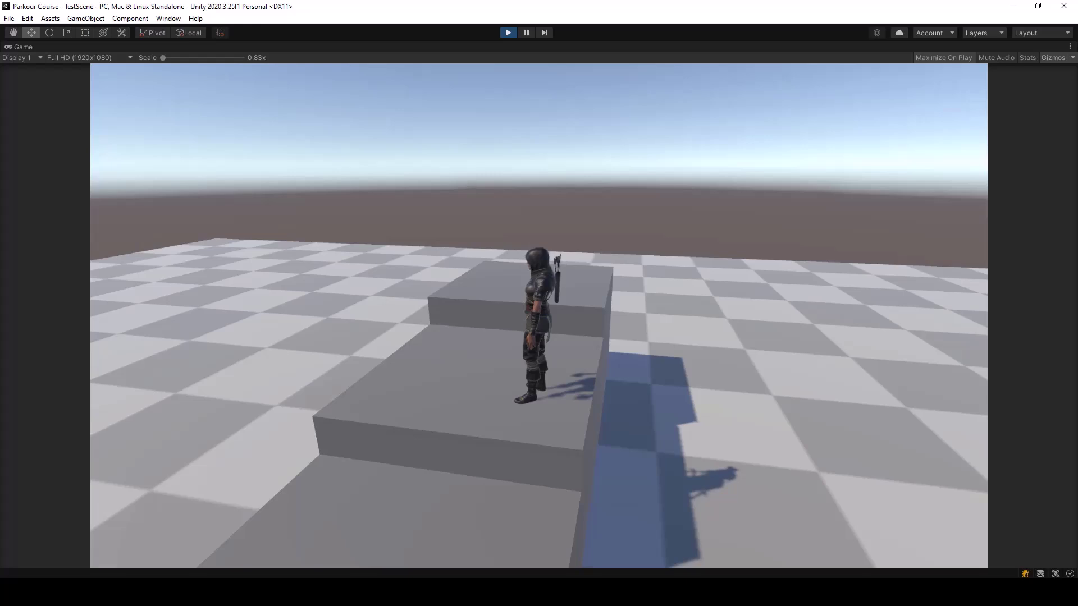
{"action": "key", "text": "d"}
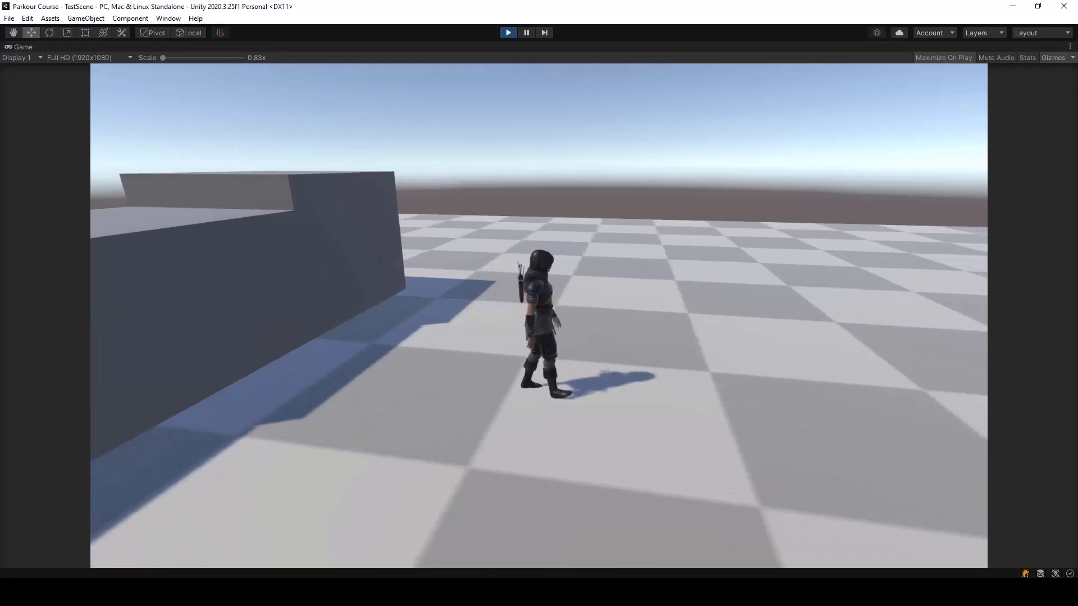
{"action": "key", "text": "a"}
{"action": "key", "text": "space"}
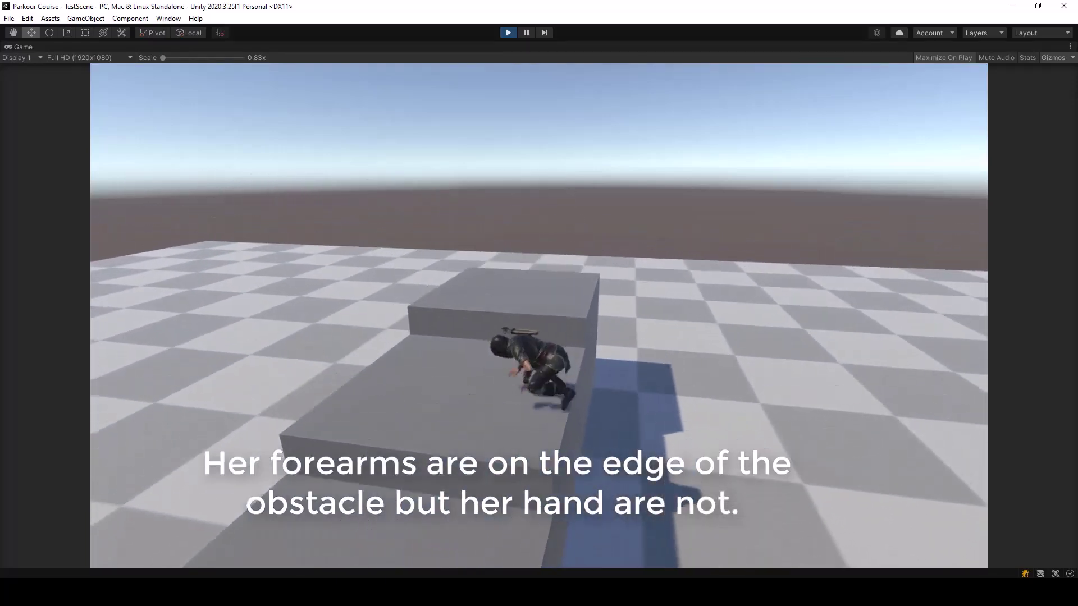
{"action": "key", "text": "d"}
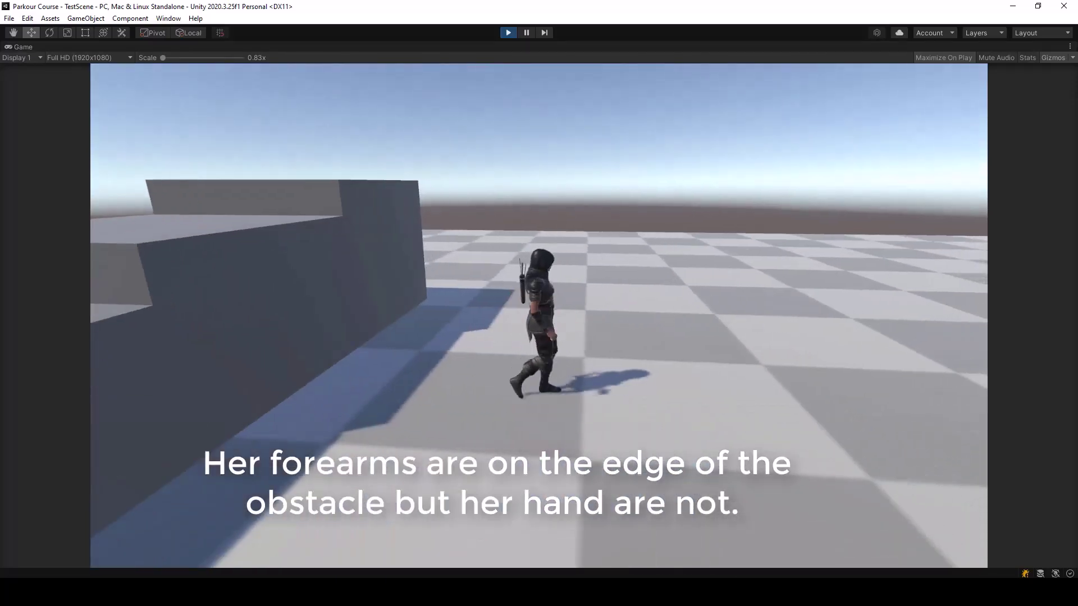
Step: Move the character away from the blocks, climb the second-highest block once more from the front, and stop the play test
{"action": "key", "text": "d"}
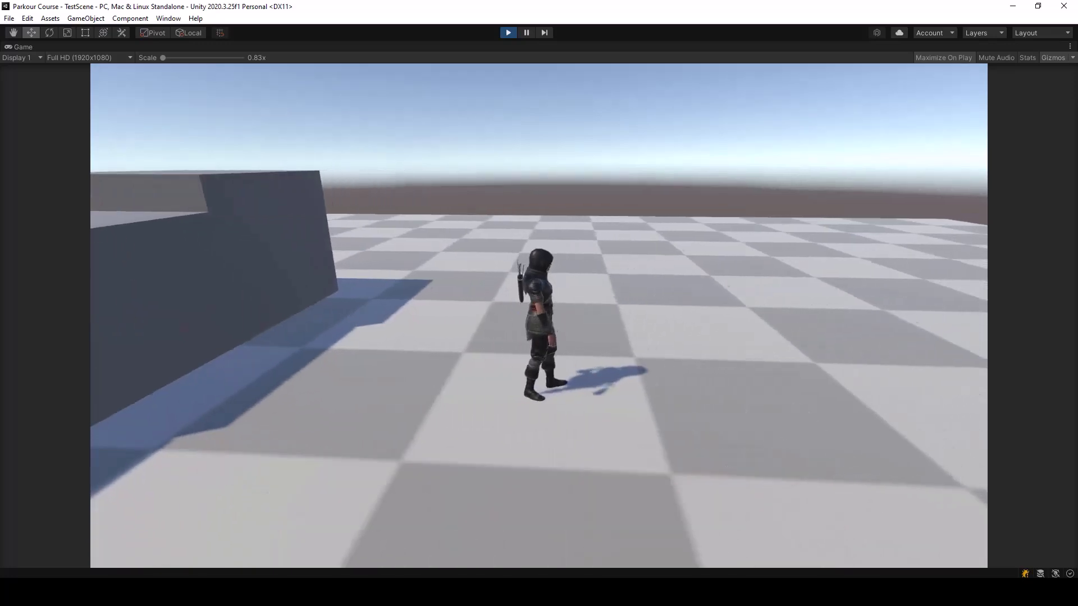
{"action": "key", "text": "a"}
{"action": "key", "text": "space"}
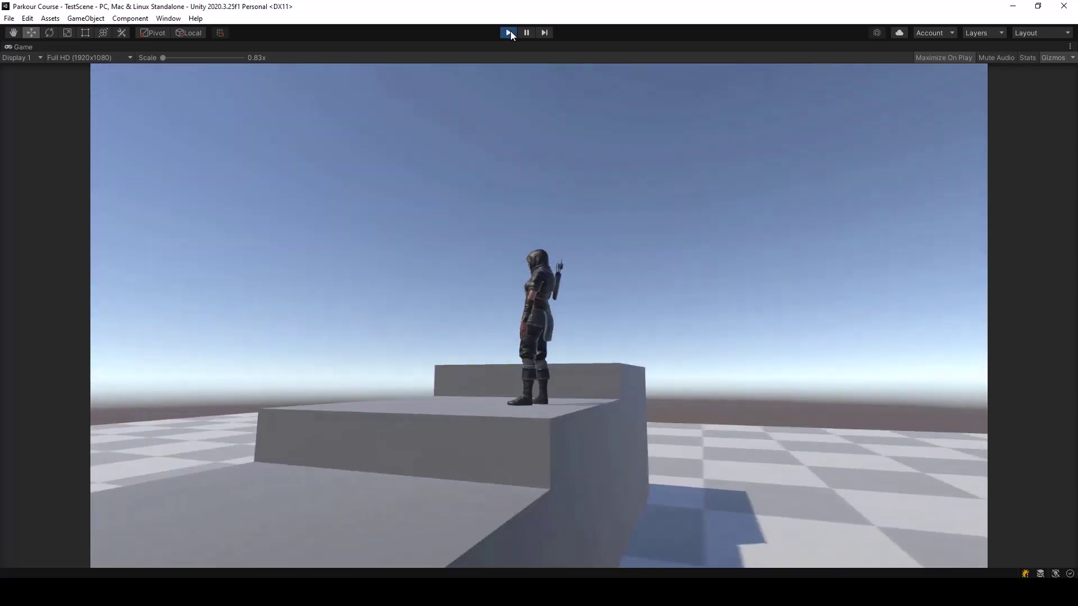
{"action": "left_click", "coordinate": [508, 32]}
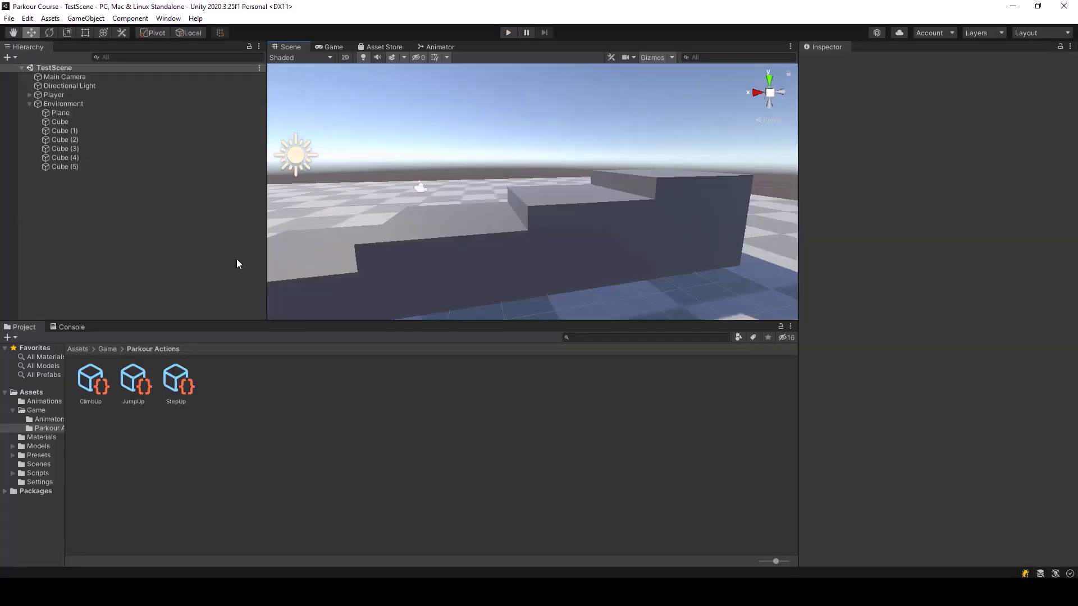
Step: Inspect the ClimbUp parkour action's settings and scrub the WallClimb animation preview for the moment the hand should meet the ledge
{"action": "left_click", "coordinate": [84, 403]}
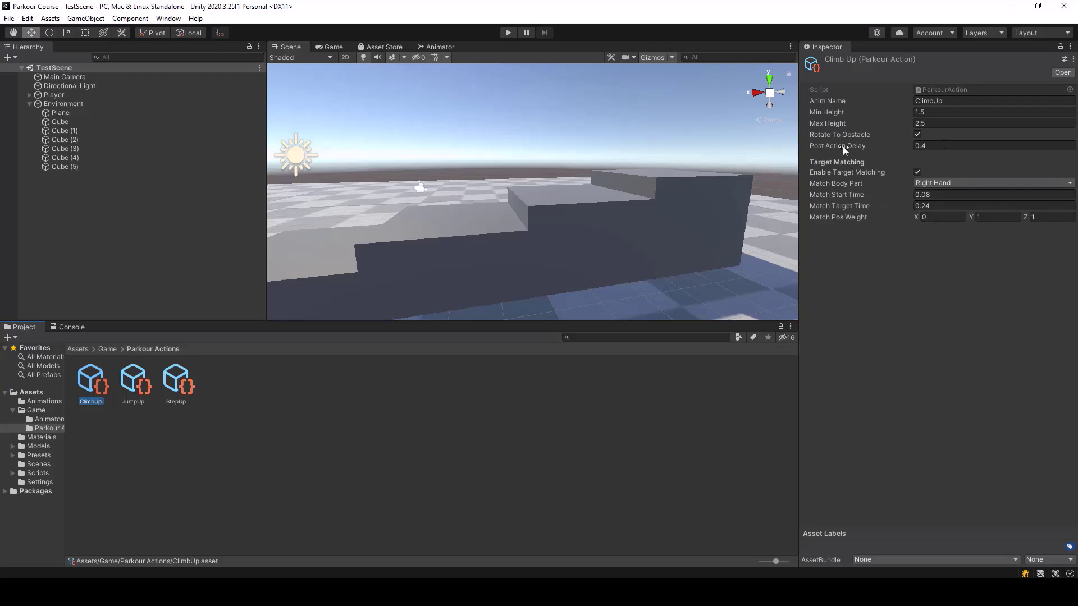
{"action": "left_click", "coordinate": [33, 403]}
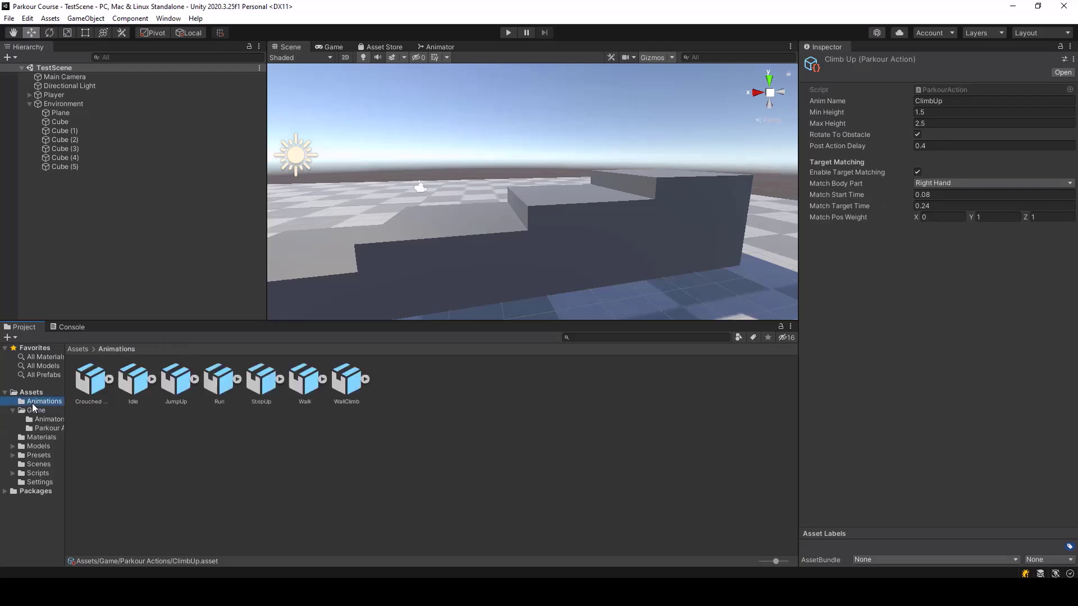
{"action": "left_click", "coordinate": [347, 381]}
{"action": "left_click_drag", "start_coordinate": [835, 368], "coordinate": [866, 372]}
{"action": "left_click_drag", "start_coordinate": [877, 480], "coordinate": [961, 452]}
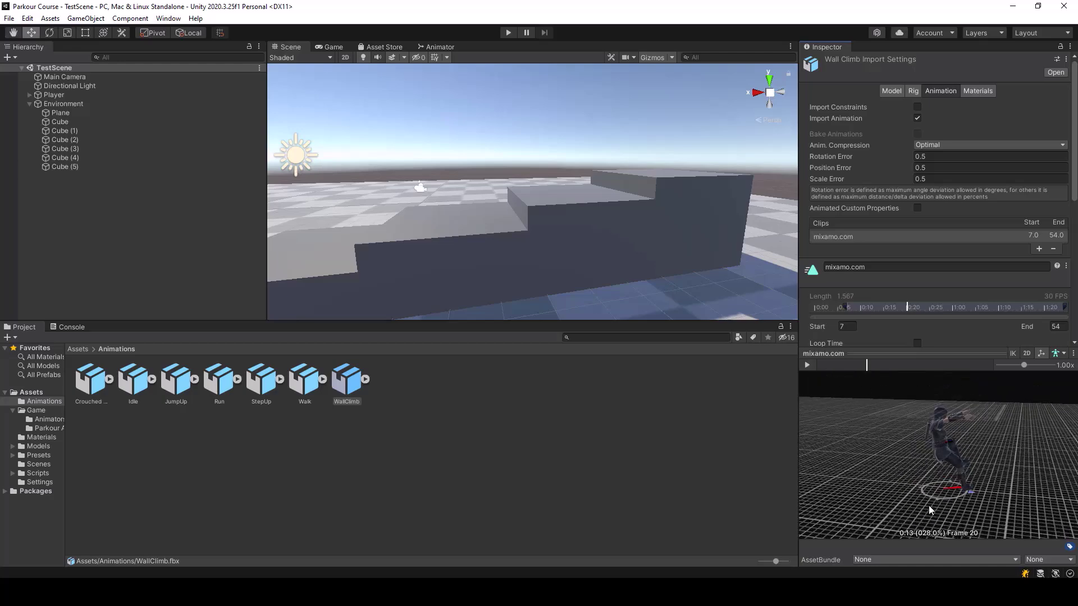
{"action": "mouse_move", "coordinate": [867, 368]}
{"action": "left_mouse_down"}
{"action": "mouse_move", "coordinate": [858, 370]}
{"action": "mouse_move", "coordinate": [870, 371]}
{"action": "left_mouse_up"}
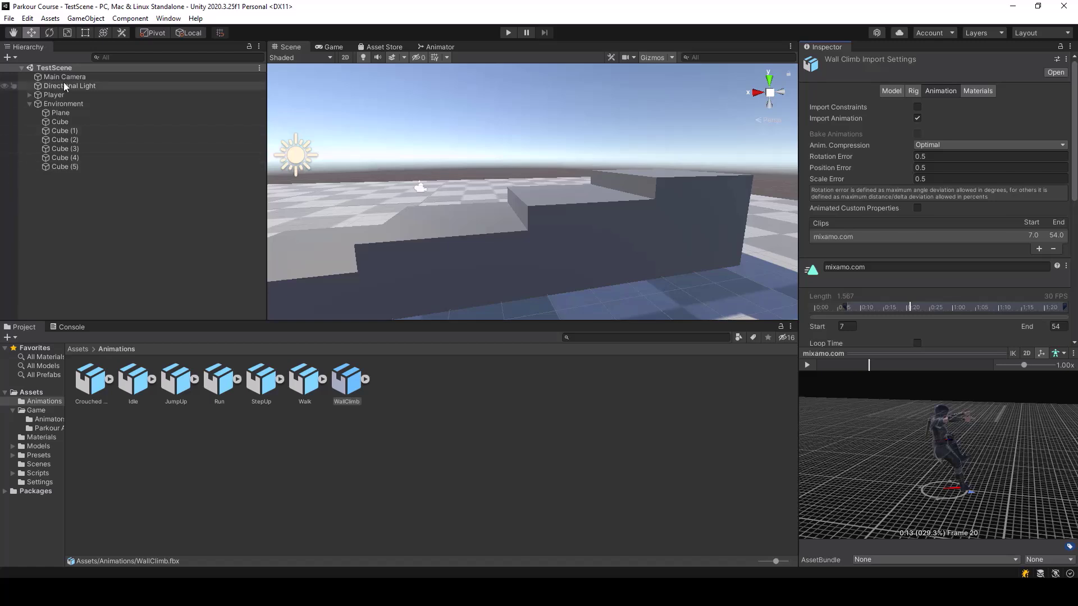
Step: Reopen the ClimbUp parkour action and set its Match Target Time to 0.28
{"action": "left_click", "coordinate": [54, 95]}
{"action": "left_click", "coordinate": [279, 437]}
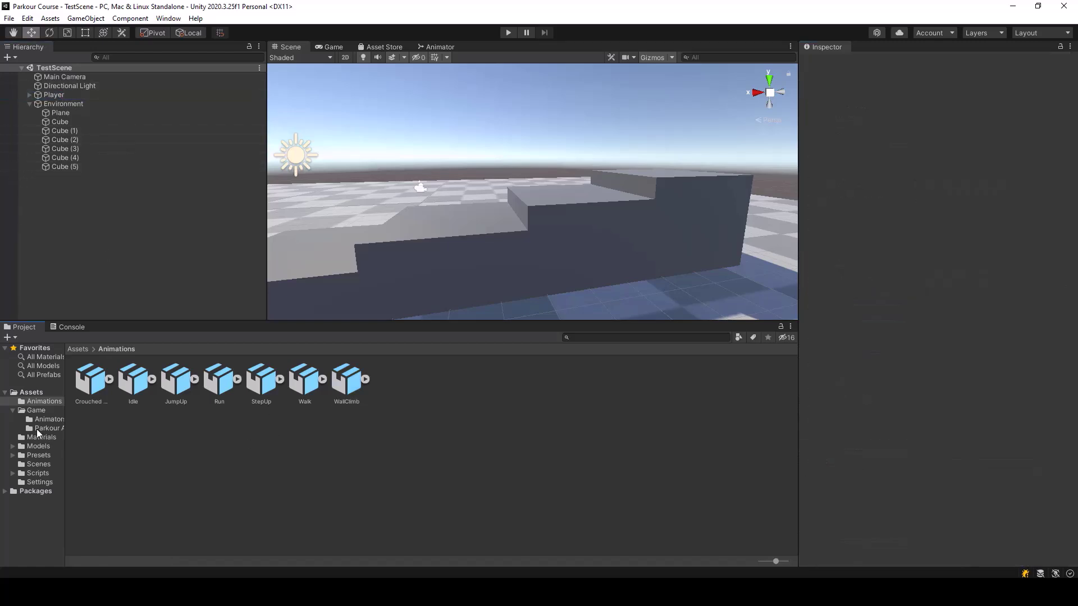
{"action": "left_click", "coordinate": [45, 429]}
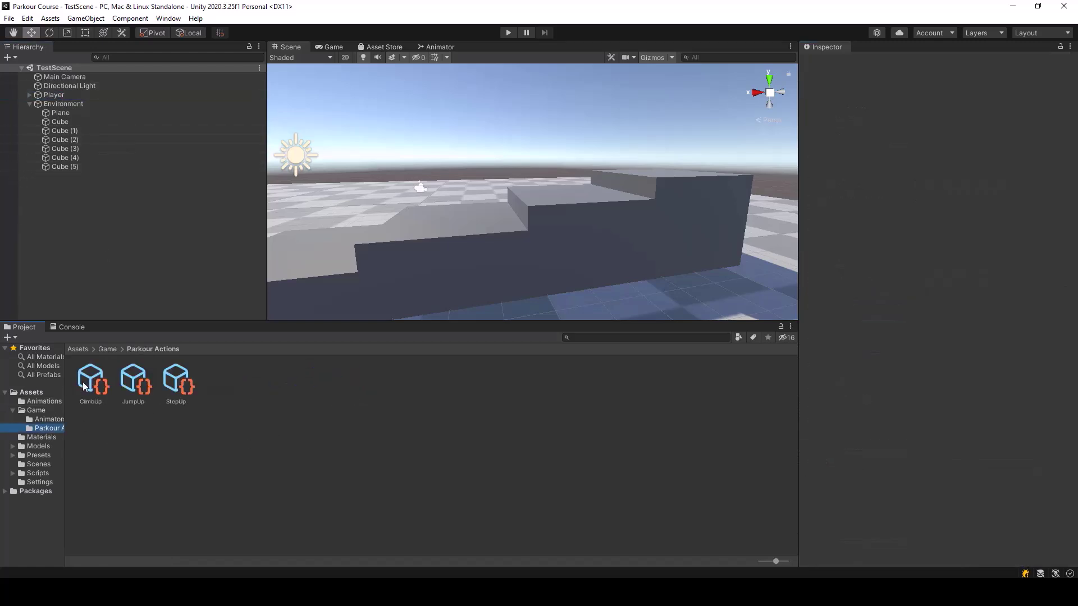
{"action": "left_click", "coordinate": [84, 386]}
{"action": "left_click", "coordinate": [947, 206]}
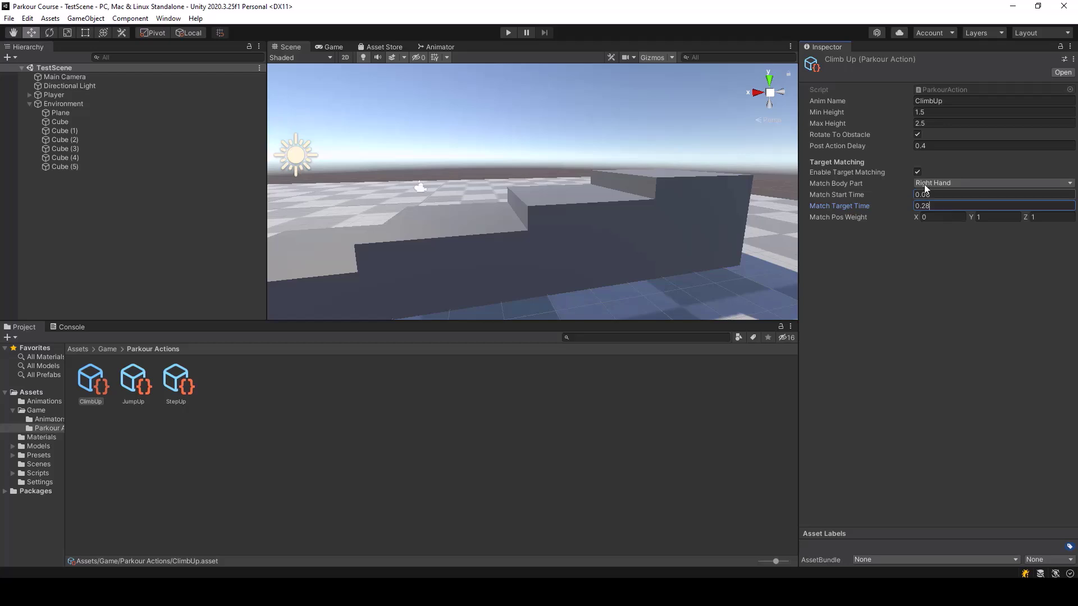
Step: Start a play test, climb the second-highest block from the front, and run the character back down toward the tallest block
{"action": "left_click", "coordinate": [506, 32]}
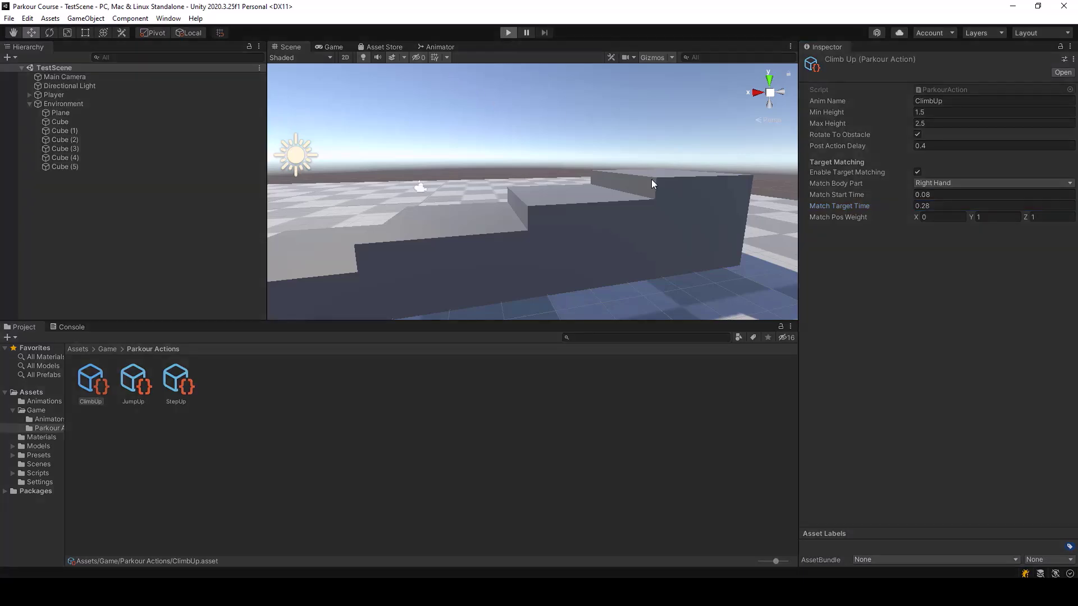
{"action": "key", "text": "d"}
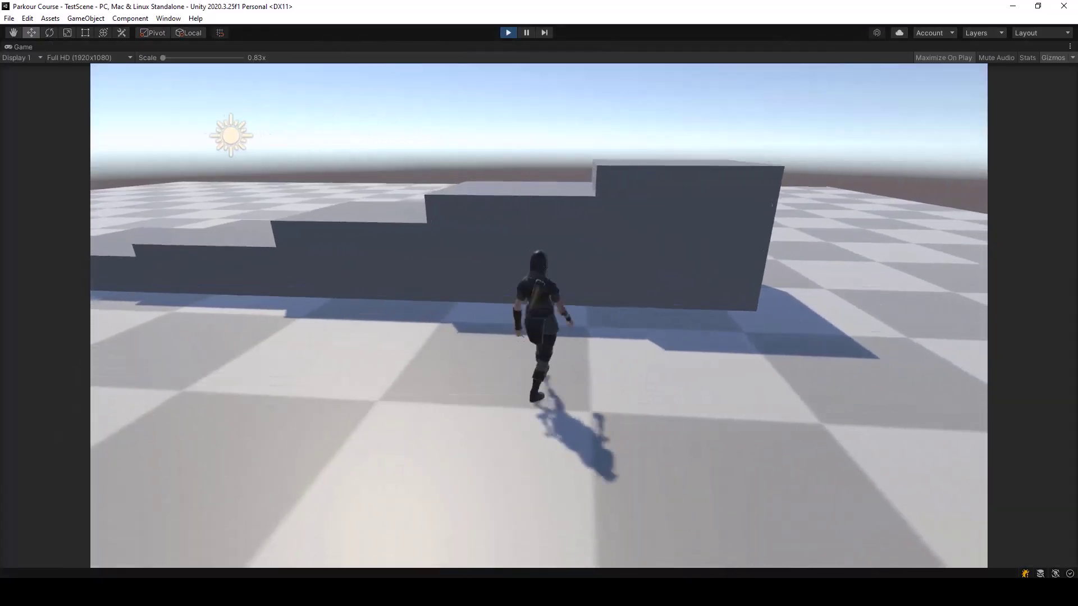
{"action": "key", "text": "w"}
{"action": "key", "text": "space"}
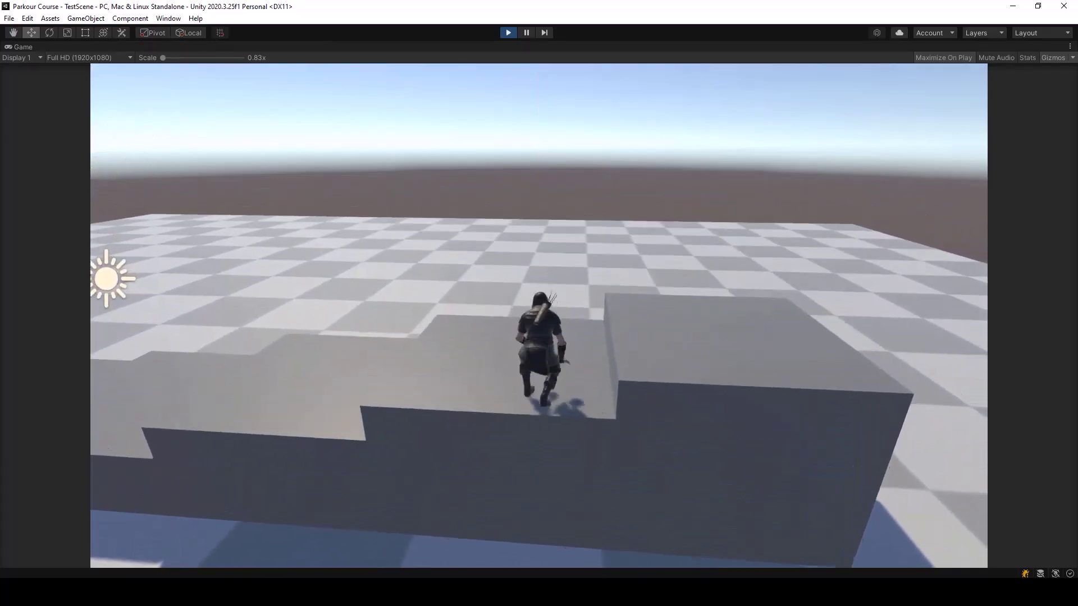
{"action": "key", "text": "s"}
{"action": "key", "text": "d"}
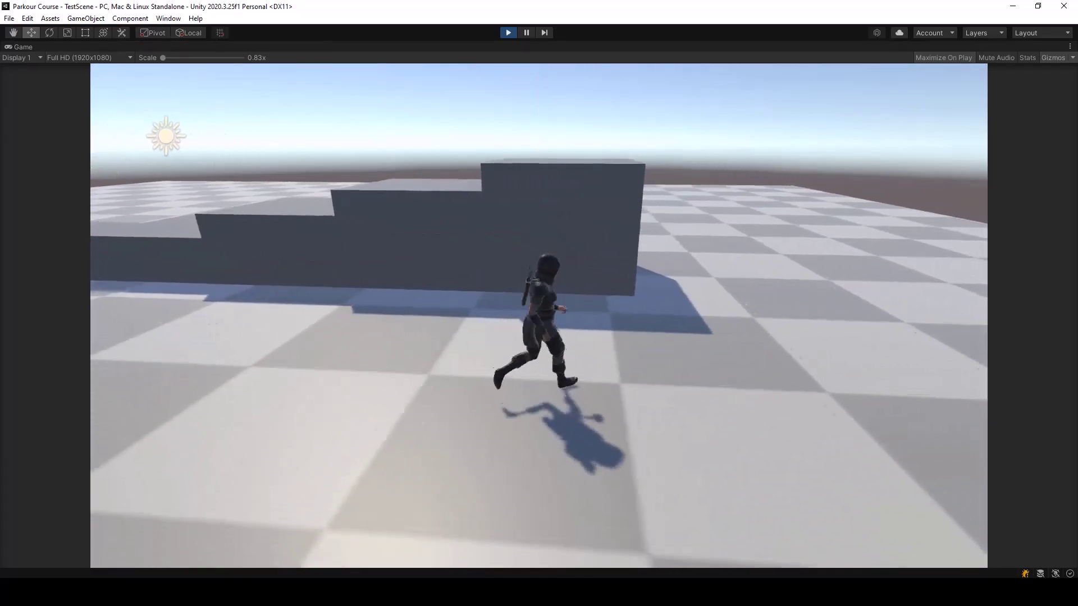
Step: Climb the tallest block from the front and run the character off it to the ground
{"action": "key", "text": "w"}
{"action": "key", "text": "space"}
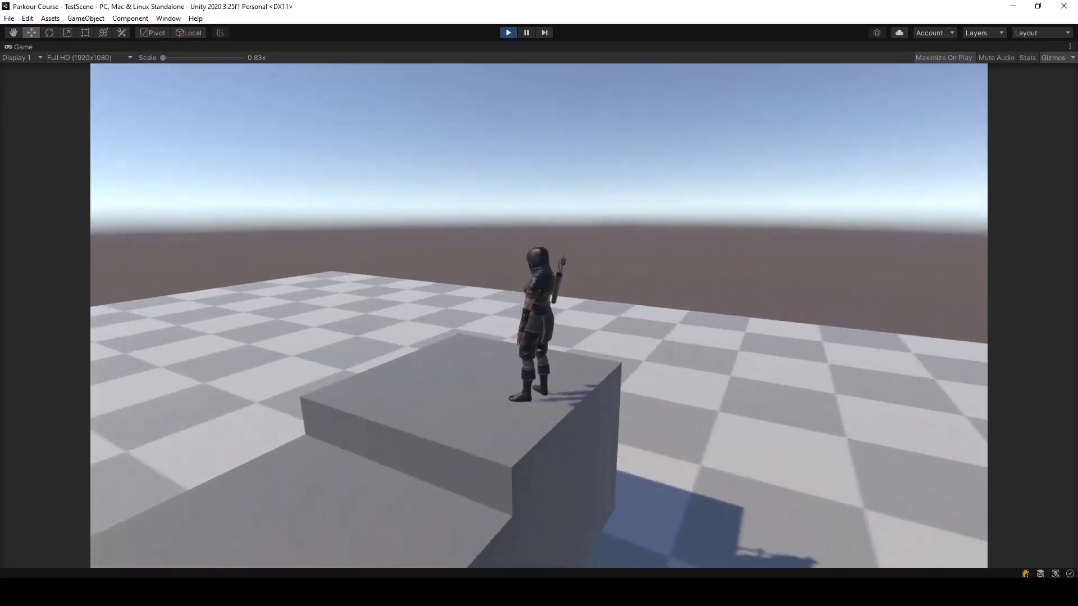
{"action": "key", "text": "w"}
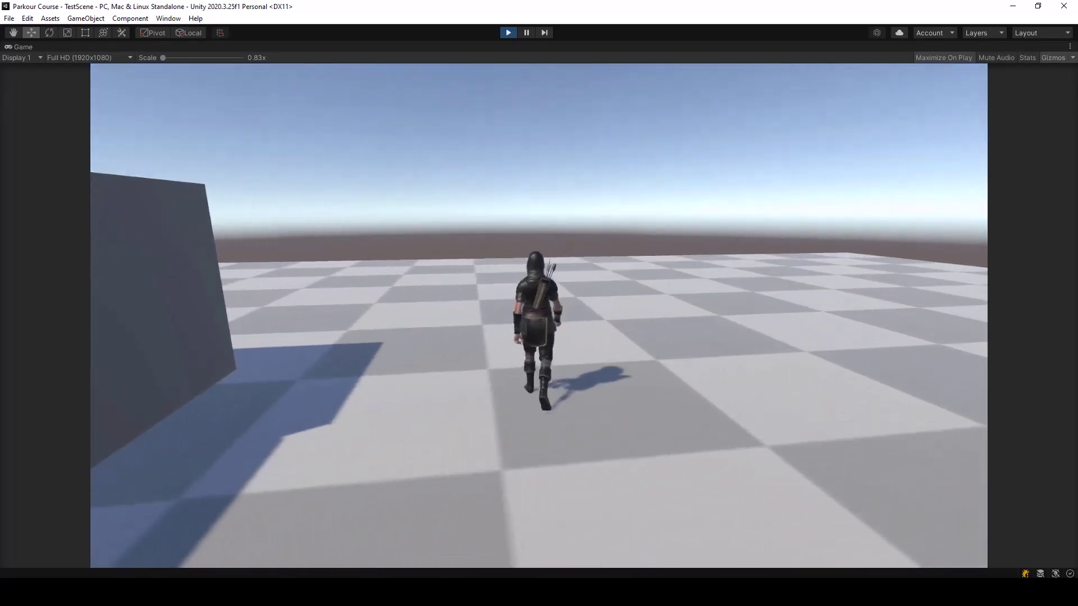
Step: Climb the tallest block again, run the character off its end, and climb back up from that end
{"action": "key", "text": "a"}
{"action": "key", "text": "space"}
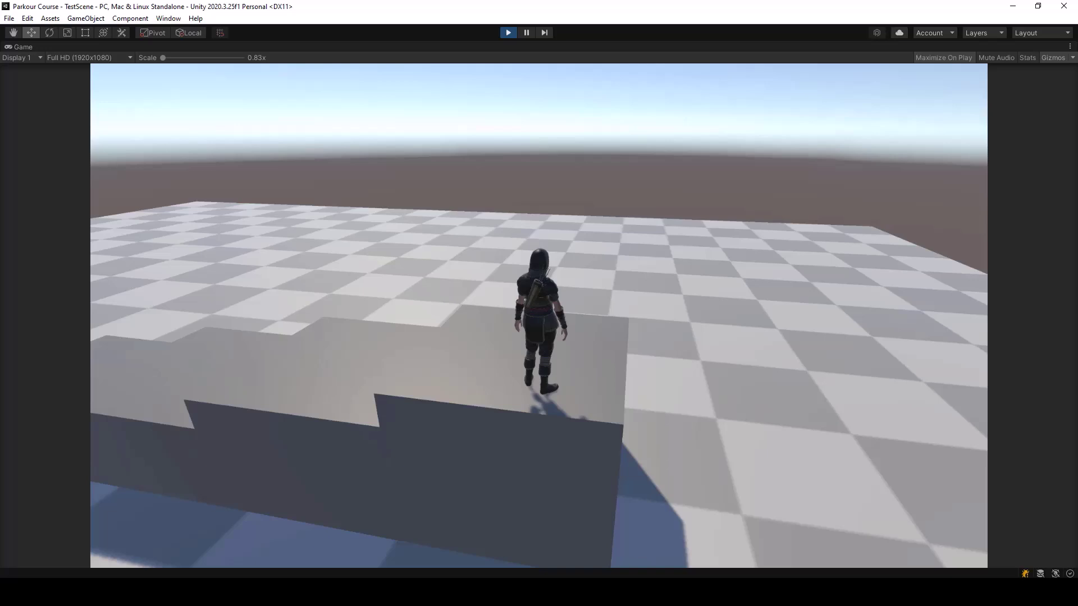
{"action": "key", "text": "d"}
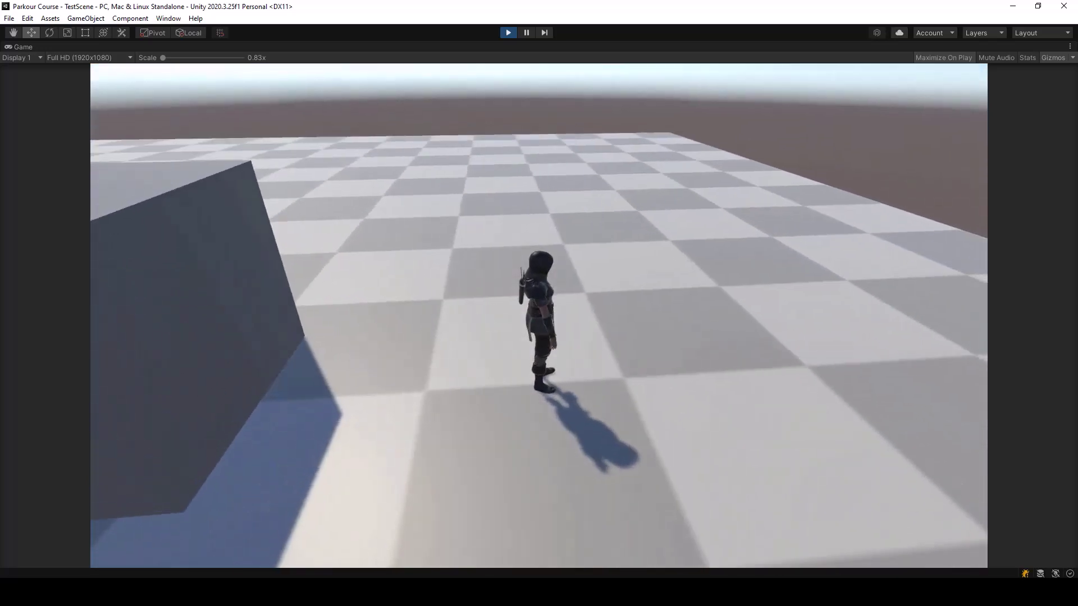
{"action": "key", "text": "a"}
{"action": "key", "text": "space"}
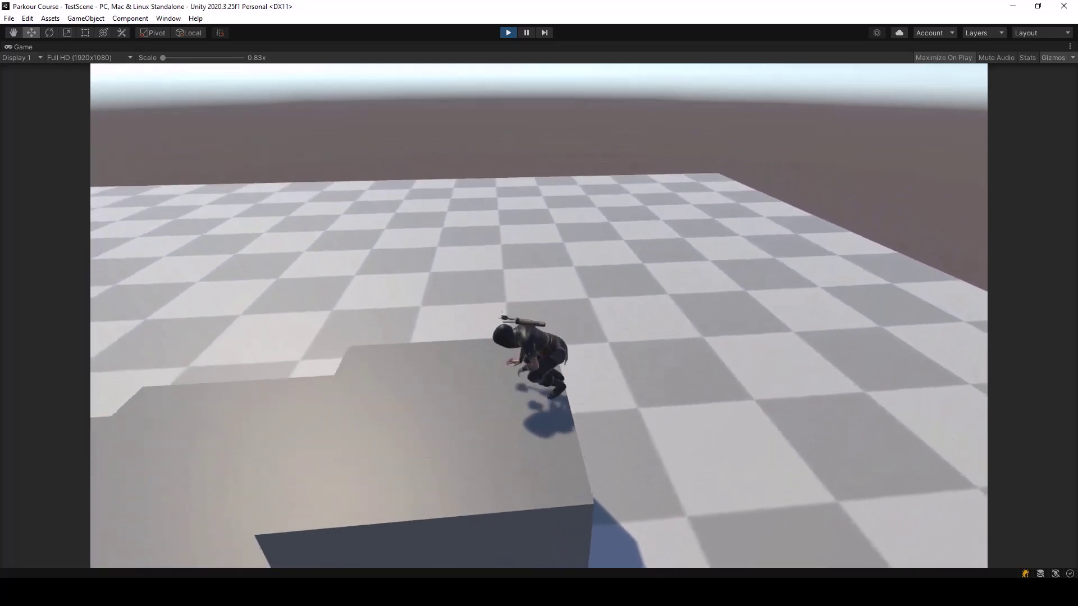